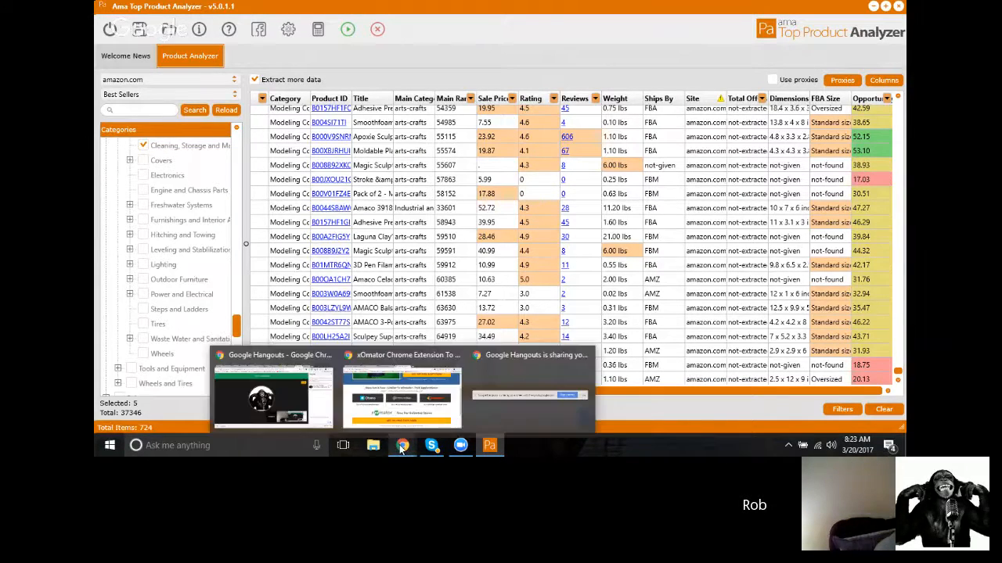
click(432, 449)
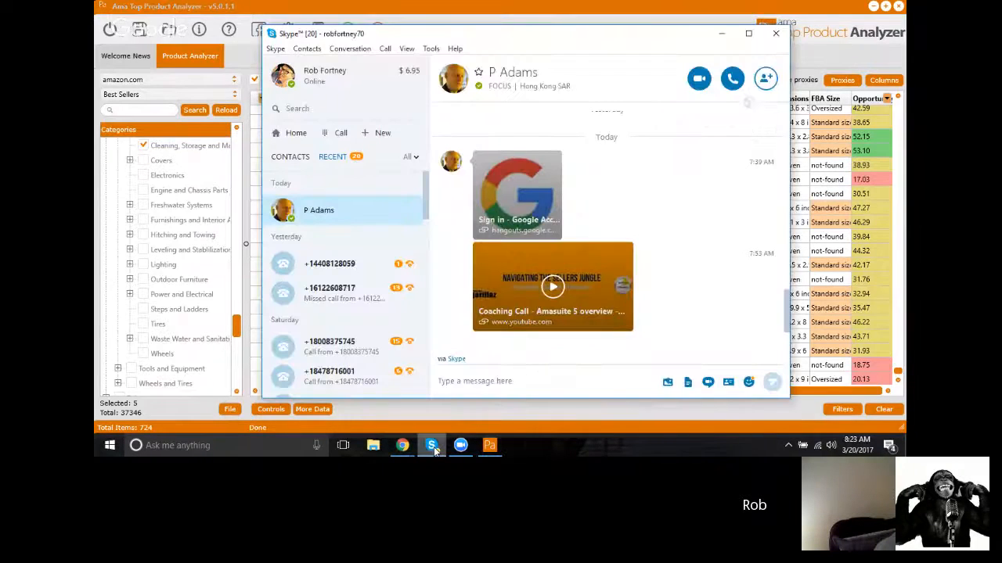
click(778, 33)
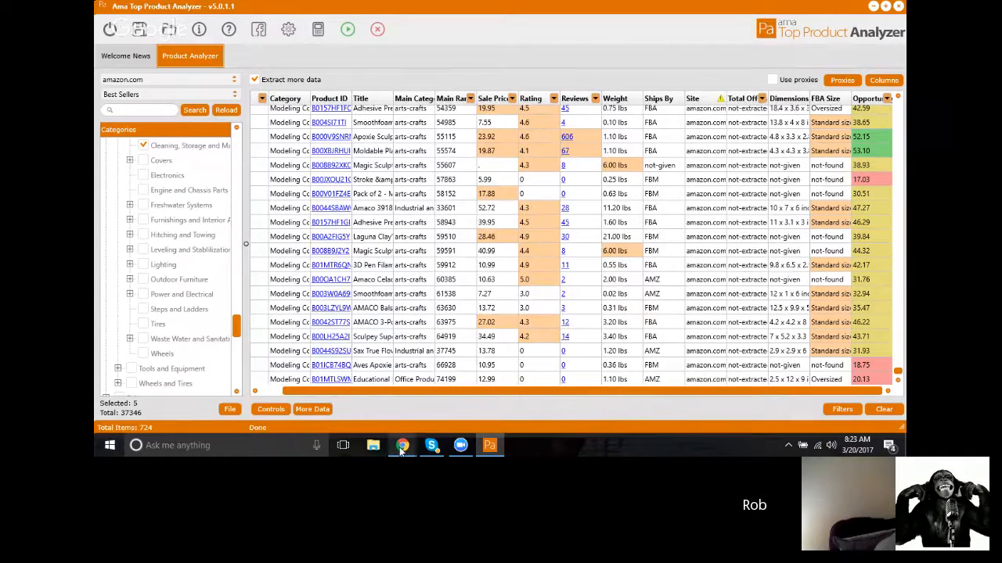
mouse_move(403, 443)
click(375, 360)
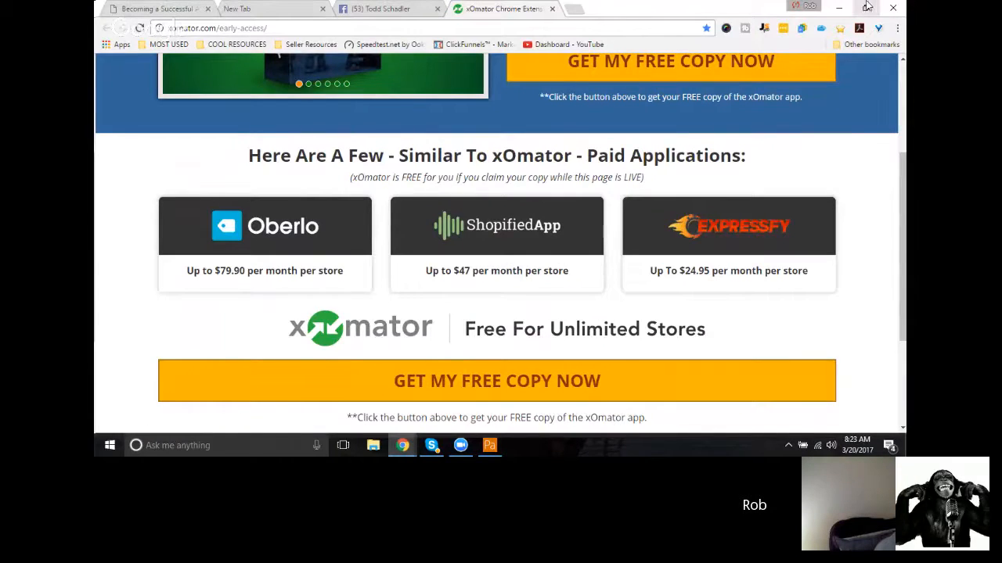
click(838, 8)
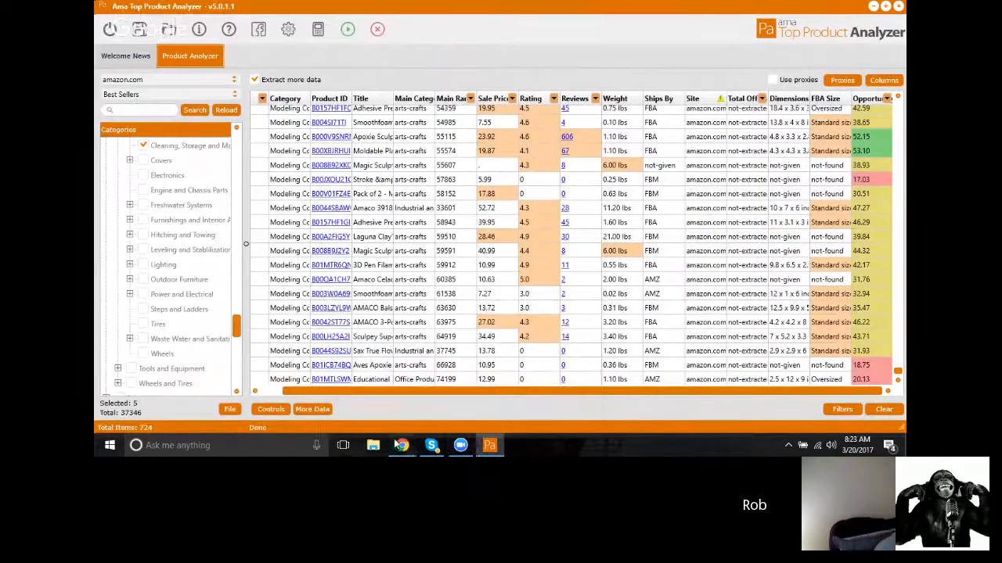
Minimize Ama Top Product Analyzer and switch to the Google Hangouts window to check the screenshare and group chat.
mouse_move(403, 445)
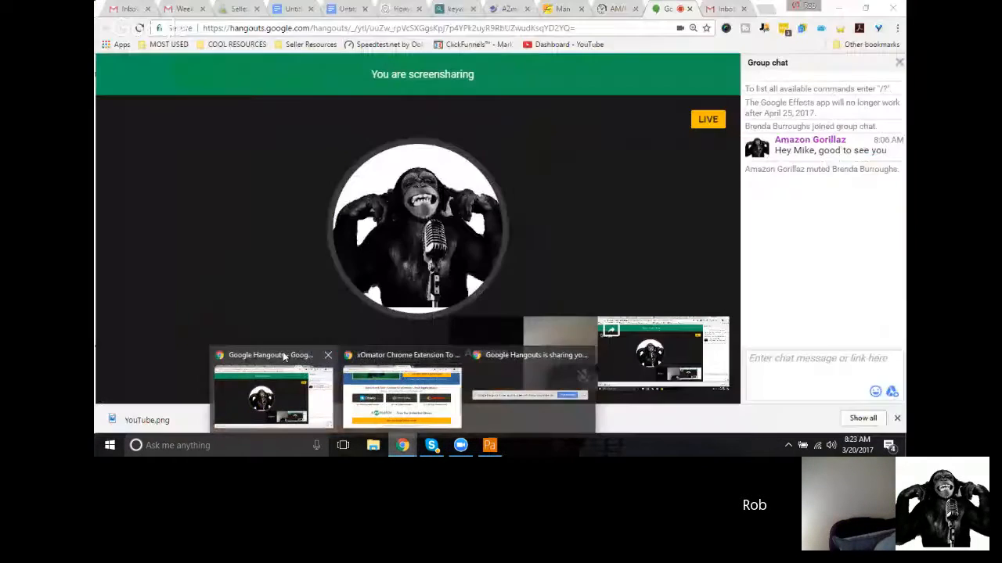
click(283, 352)
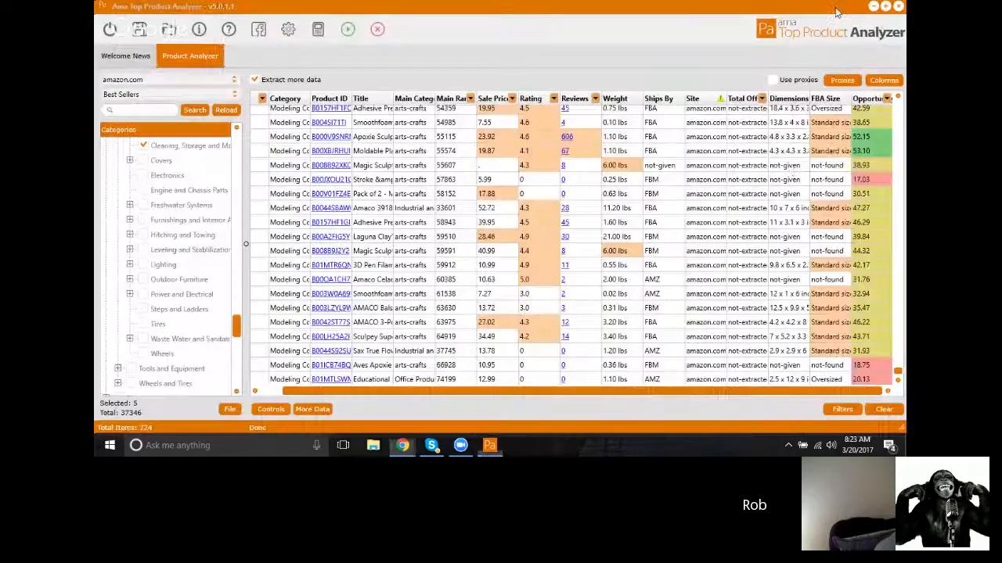
click(838, 8)
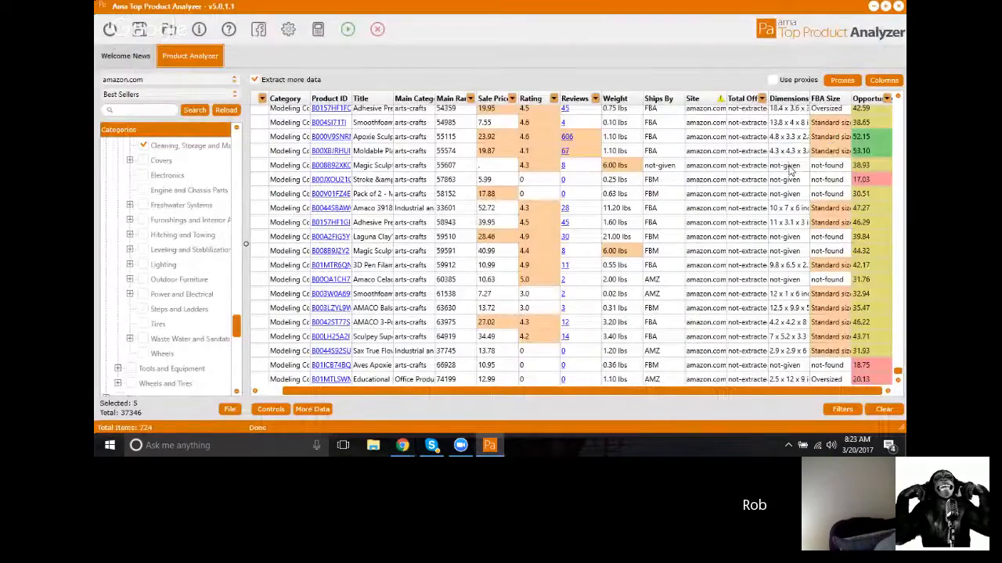
mouse_move(431, 450)
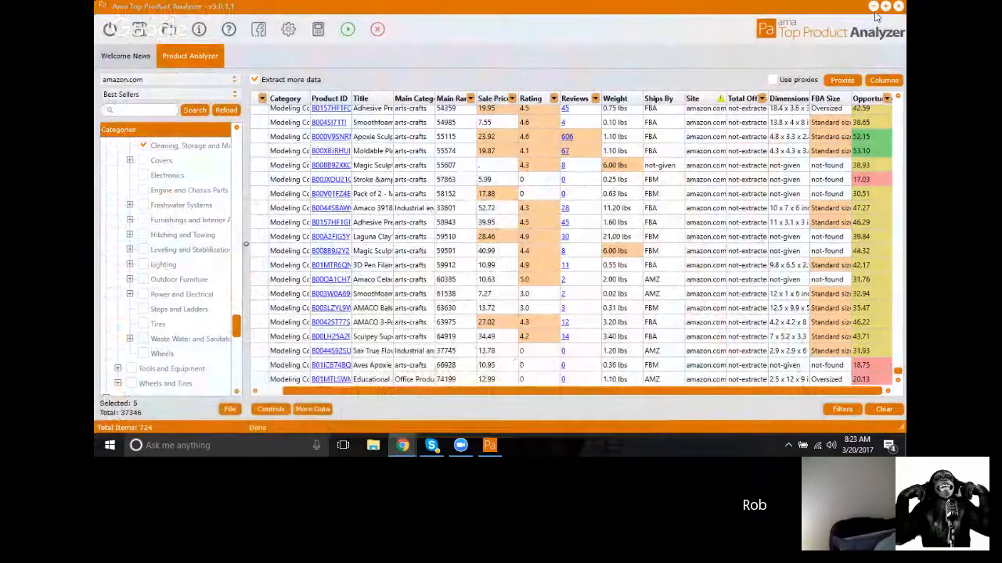
click(873, 7)
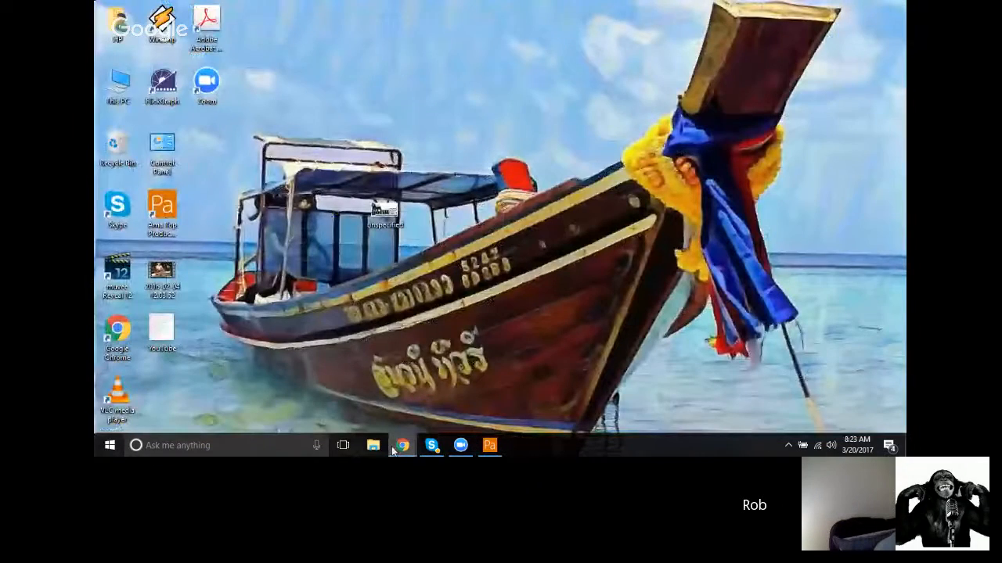
mouse_move(401, 447)
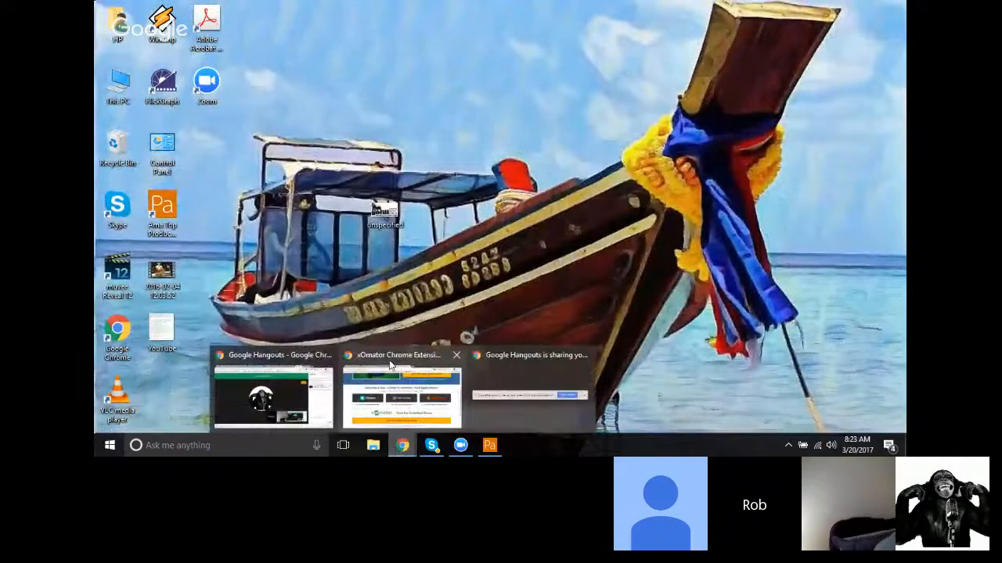
click(252, 361)
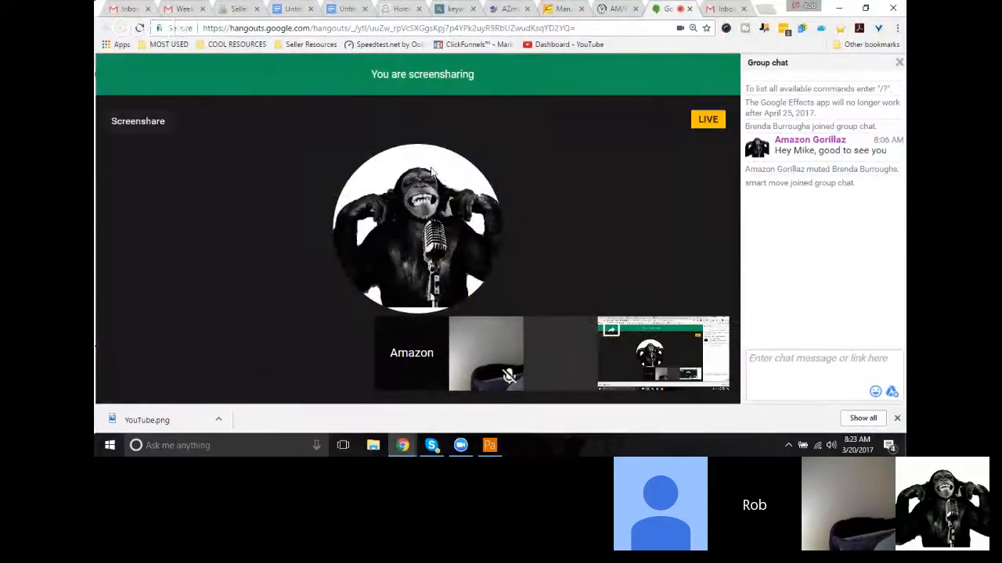
Switch back to Ama Top Product Analyzer and maximize its window.
click(488, 446)
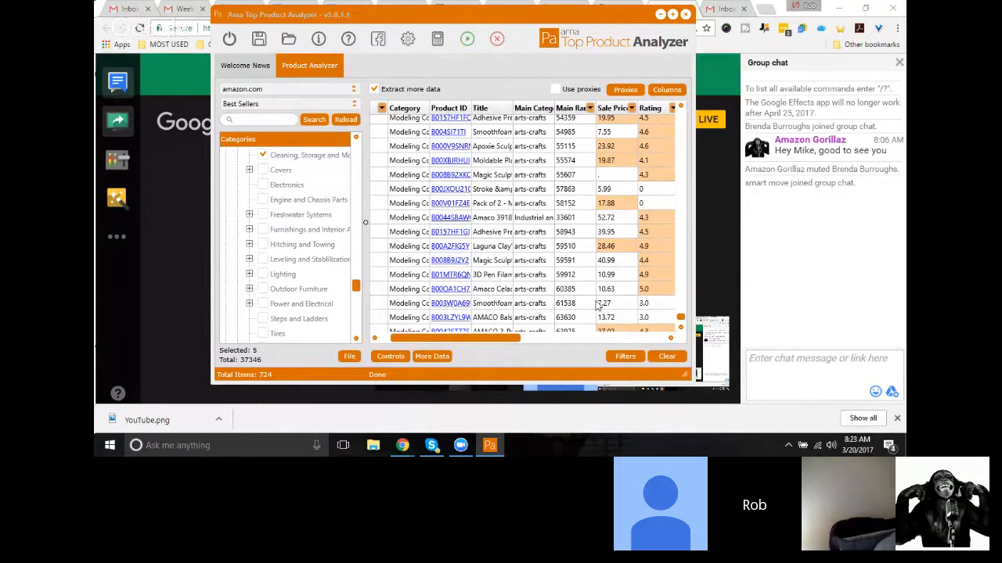
click(666, 15)
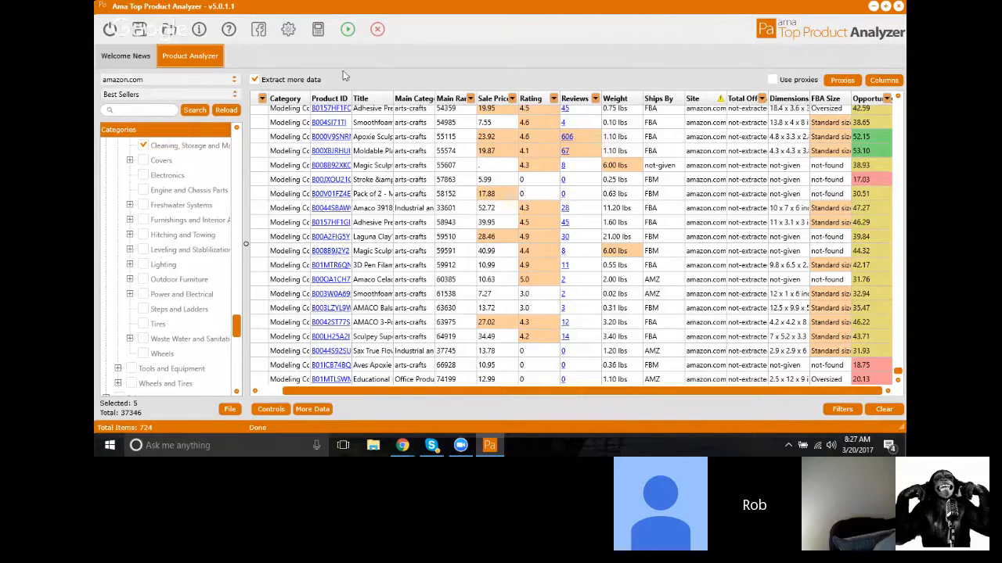
Review the available Amazon sites and list types, keeping amazon.com and Best Sellers selected.
click(234, 82)
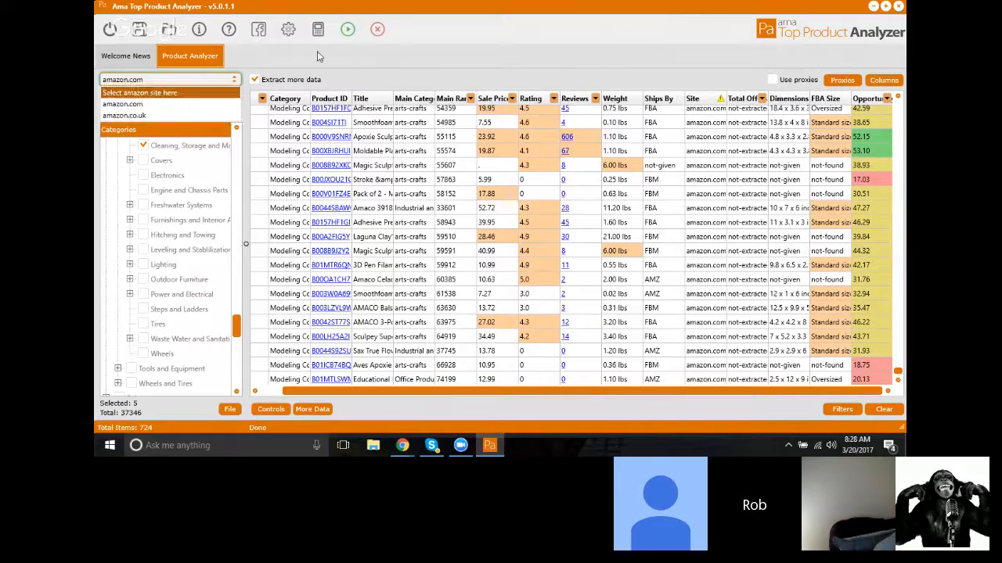
click(211, 102)
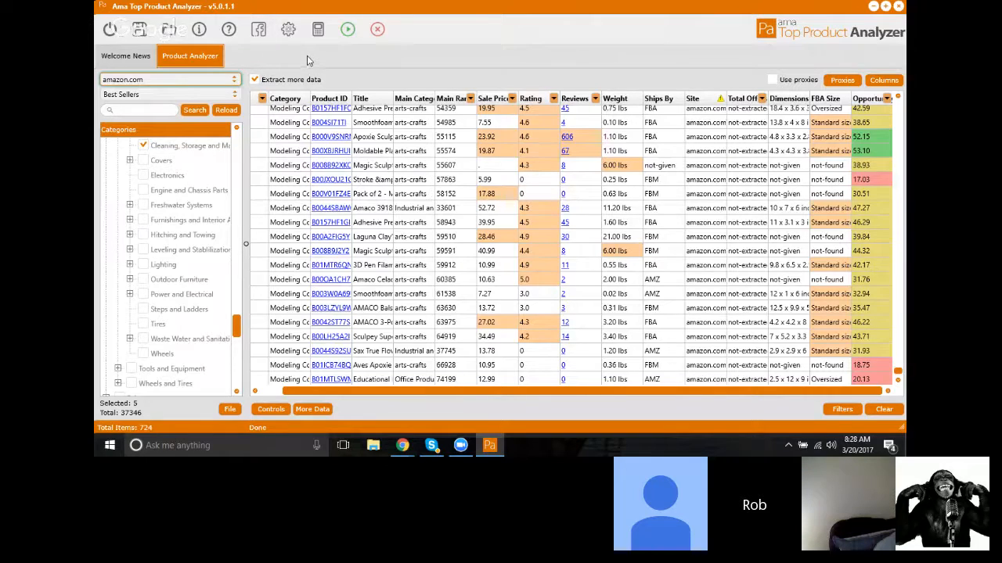
click(232, 96)
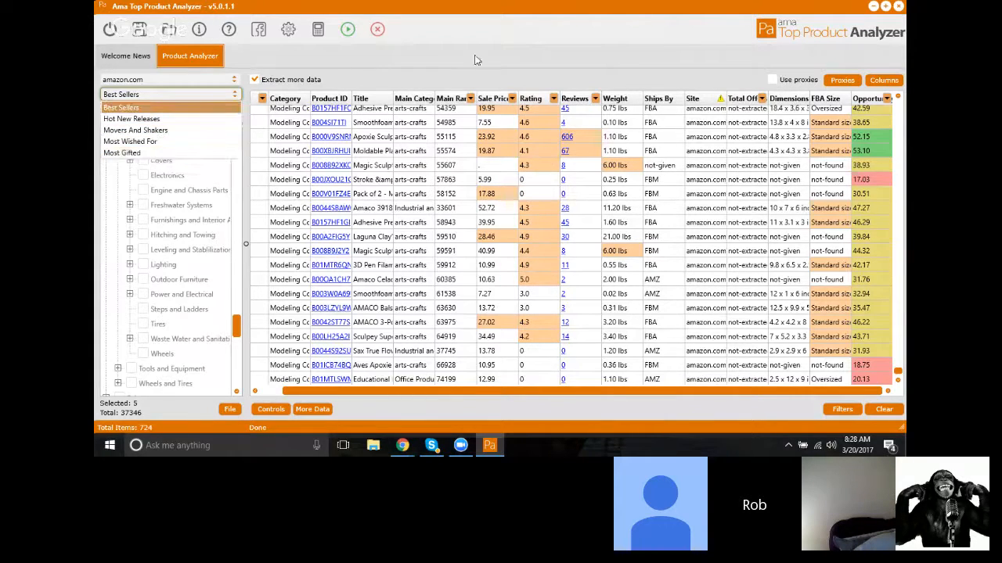
click(168, 95)
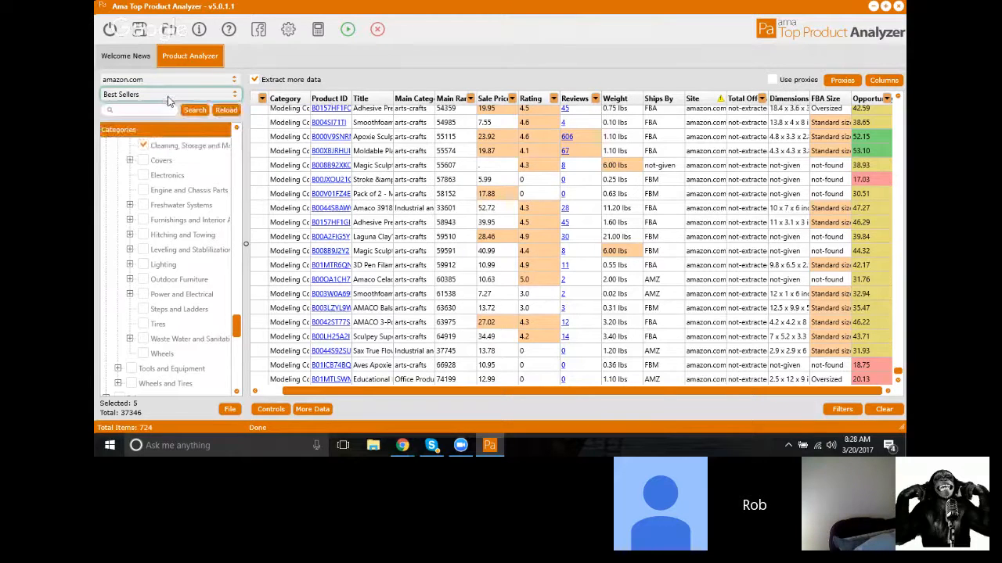
click(233, 94)
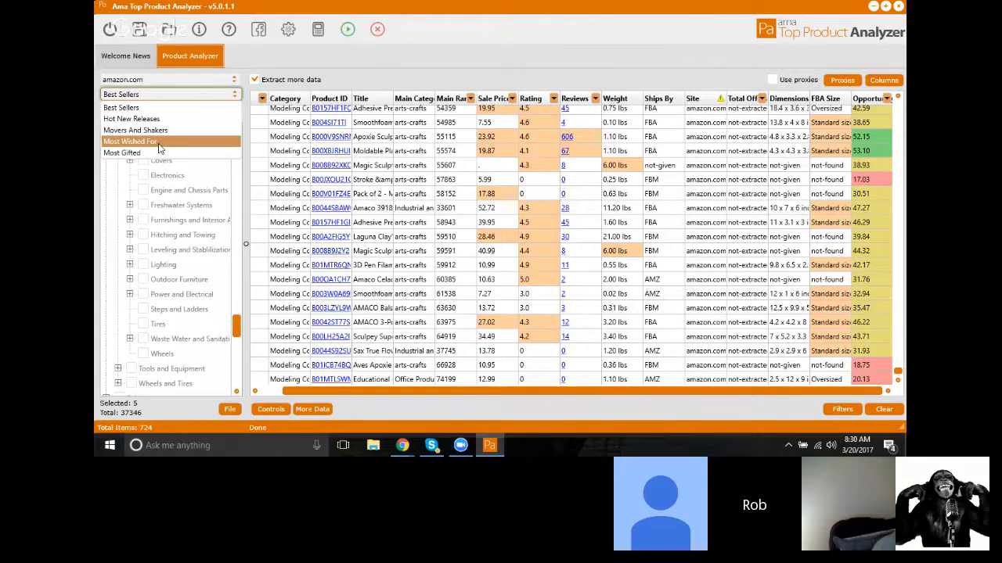
click(124, 110)
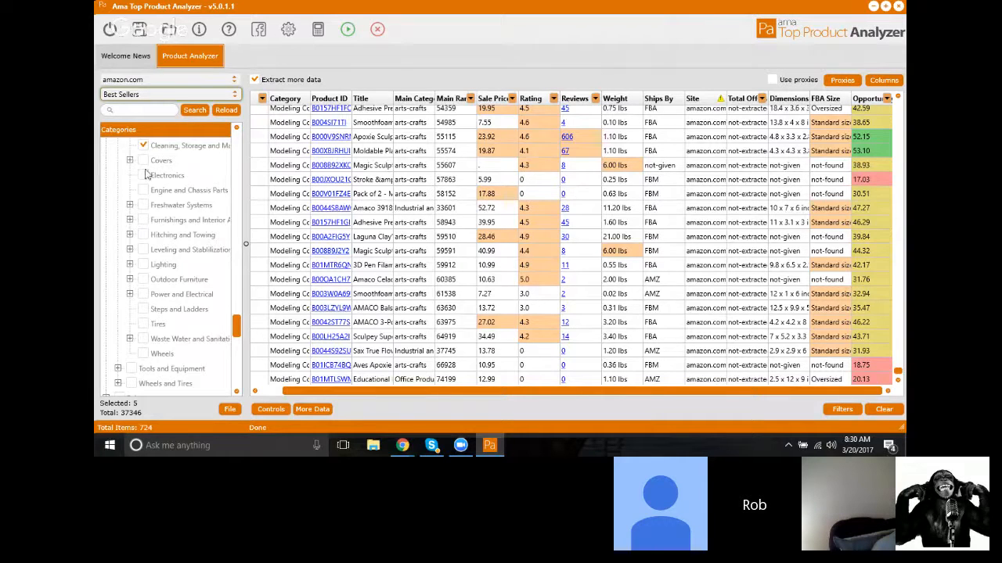
Examine the Arts, Crafts and Sewing branch of the category tree, collapsing and re-expanding Craft Supplies.
scroll(188, 227, up, 1)
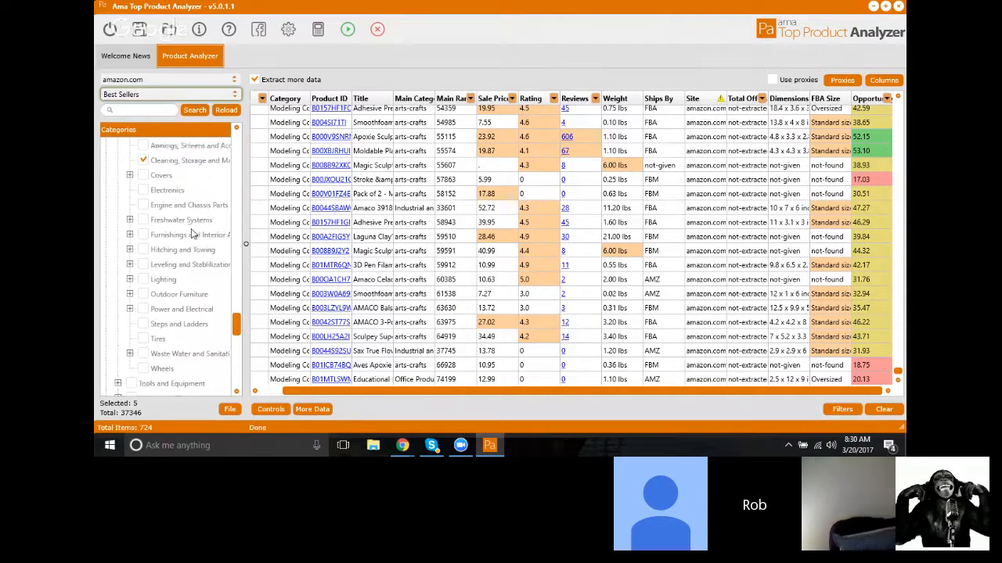
scroll(191, 235, up, 5)
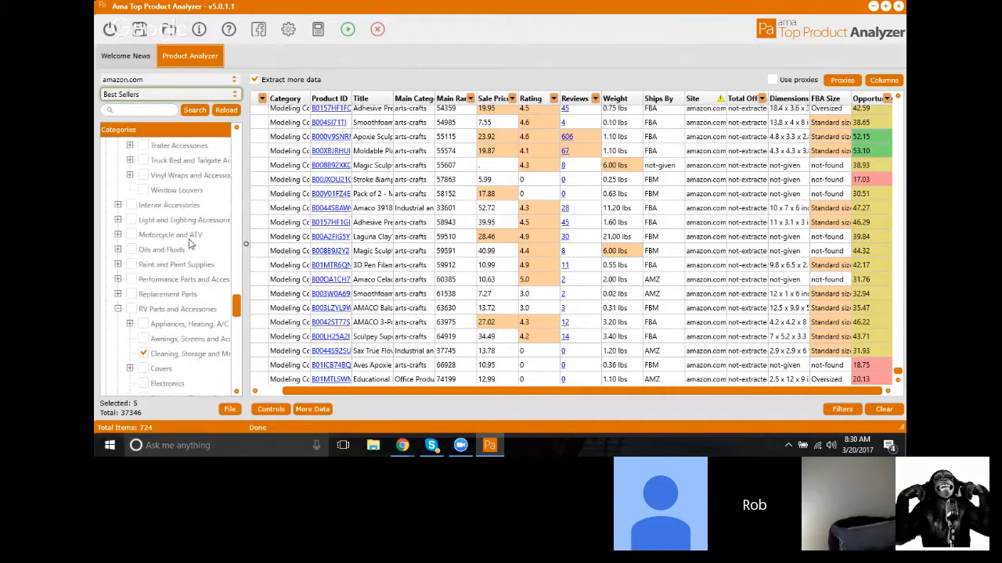
scroll(189, 244, up, 5)
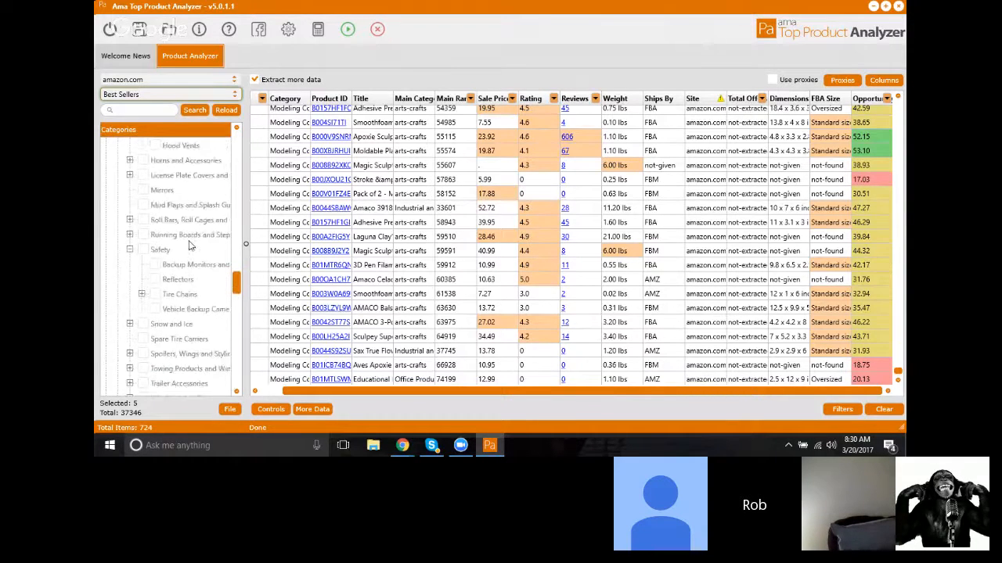
drag(234, 282, 232, 138)
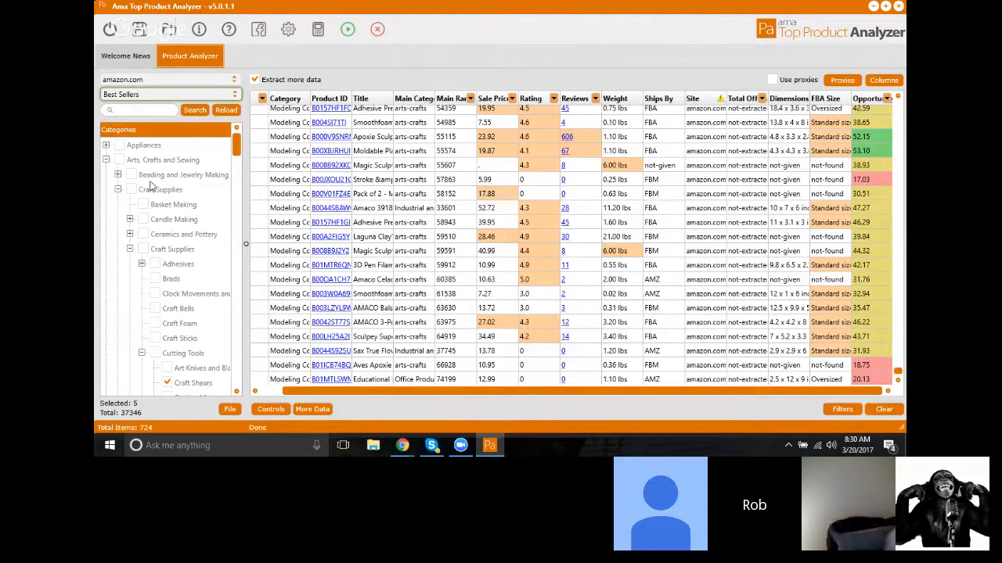
scroll(187, 216, down, 1)
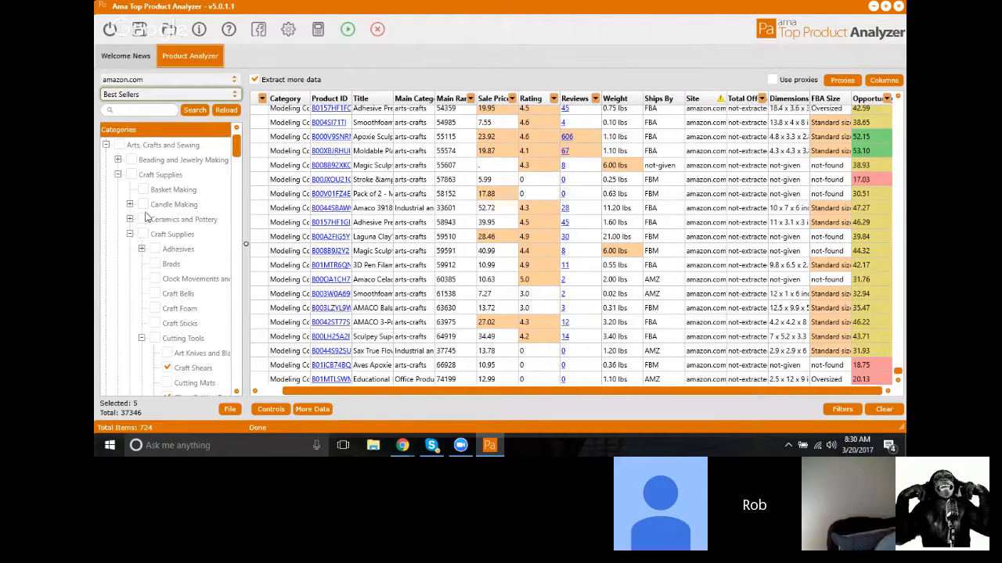
scroll(150, 213, up, 1)
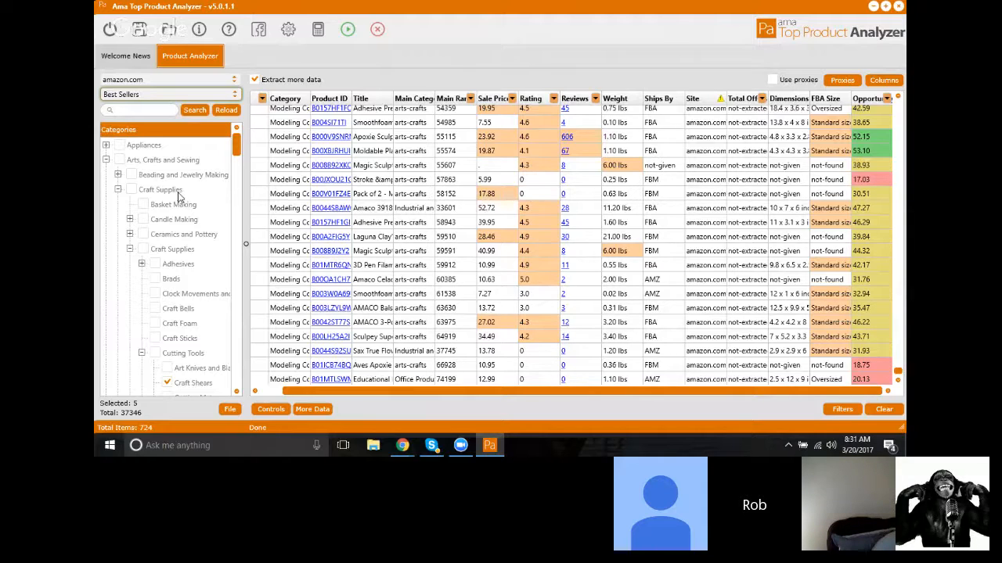
click(117, 190)
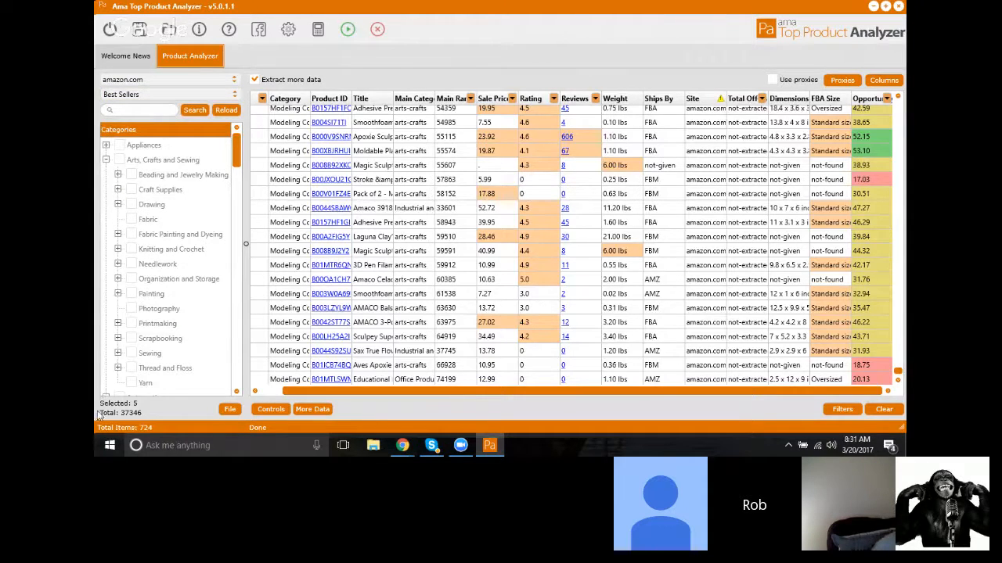
click(118, 189)
scroll(164, 214, down, 1)
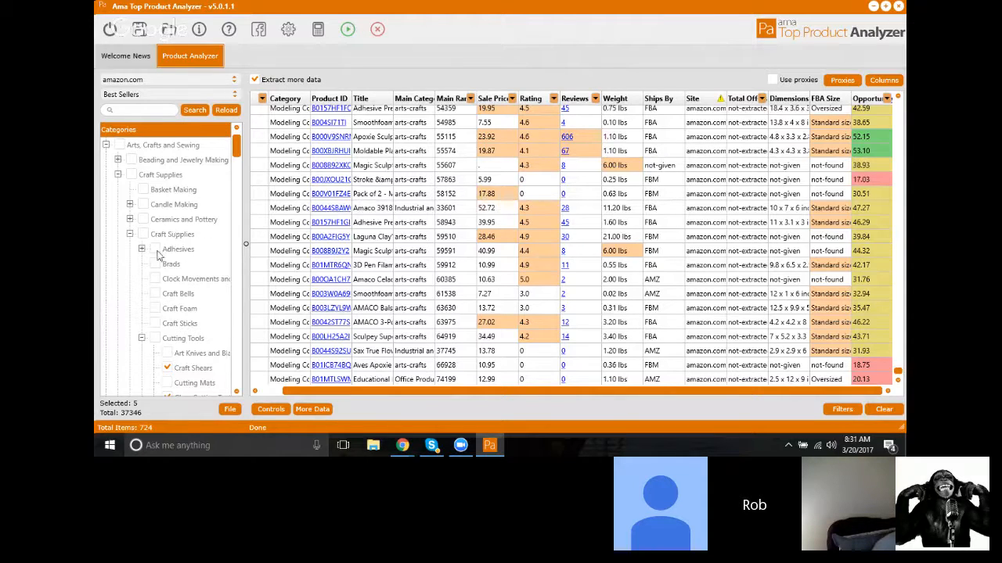
Examine the subcategories within Craft Supplies, from Candle Making through Cutting Tools and its ticked entries.
click(129, 205)
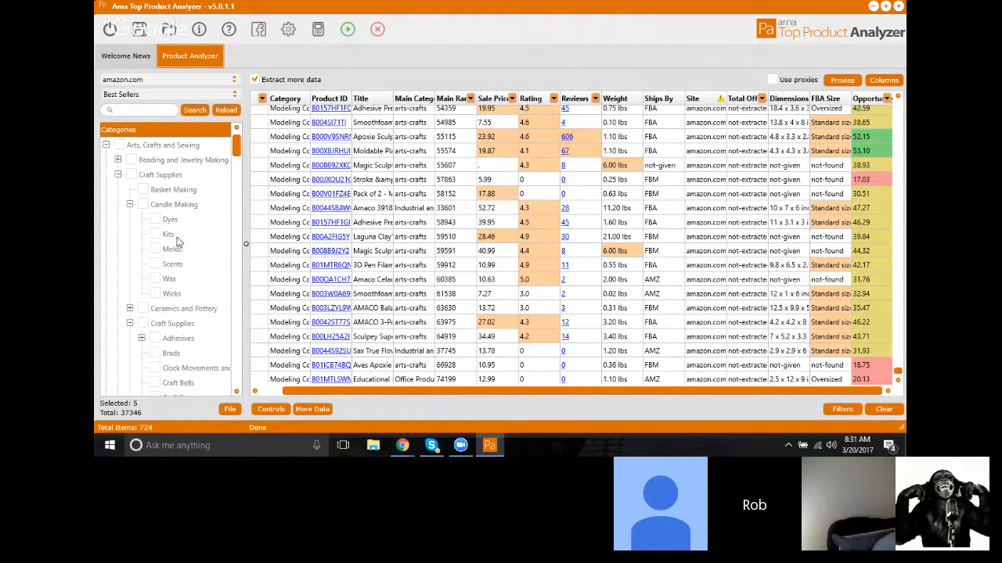
click(130, 204)
scroll(174, 205, down, 1)
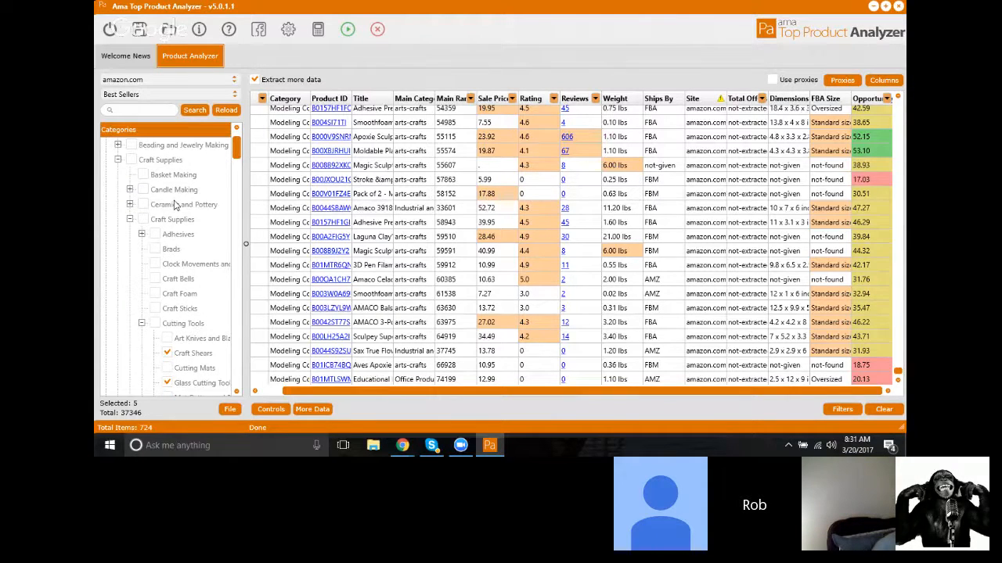
scroll(176, 205, down, 1)
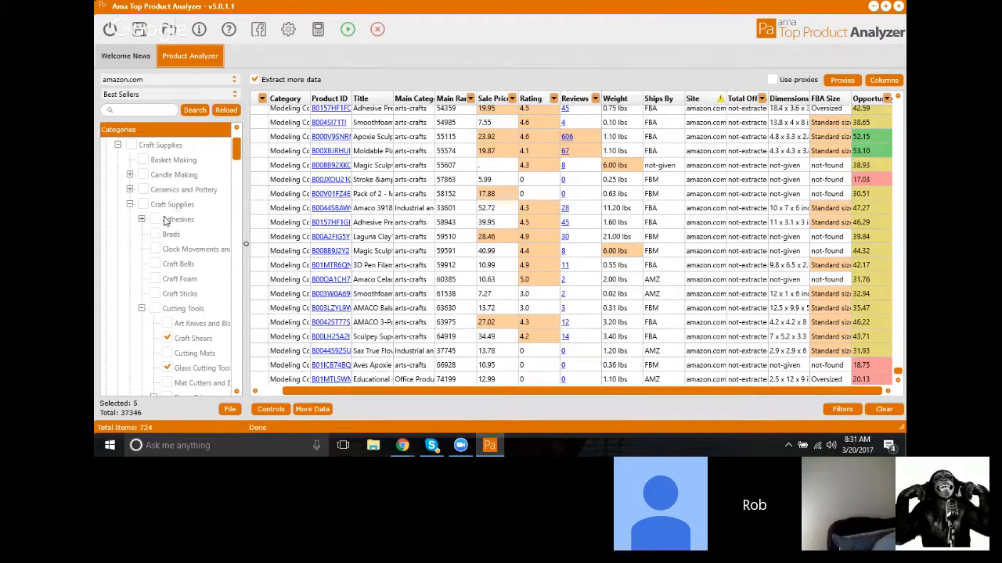
scroll(185, 215, down, 1)
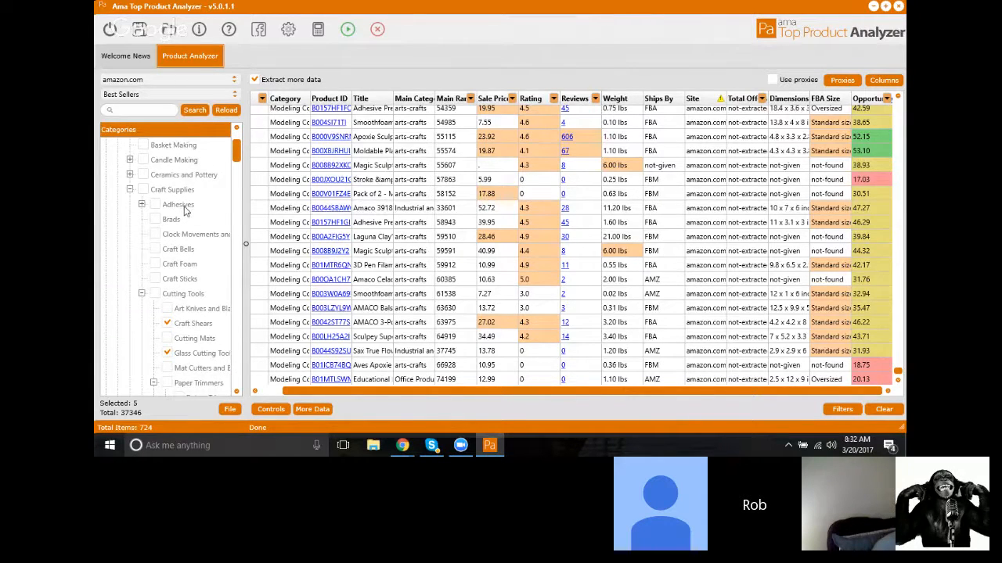
scroll(185, 209, down, 3)
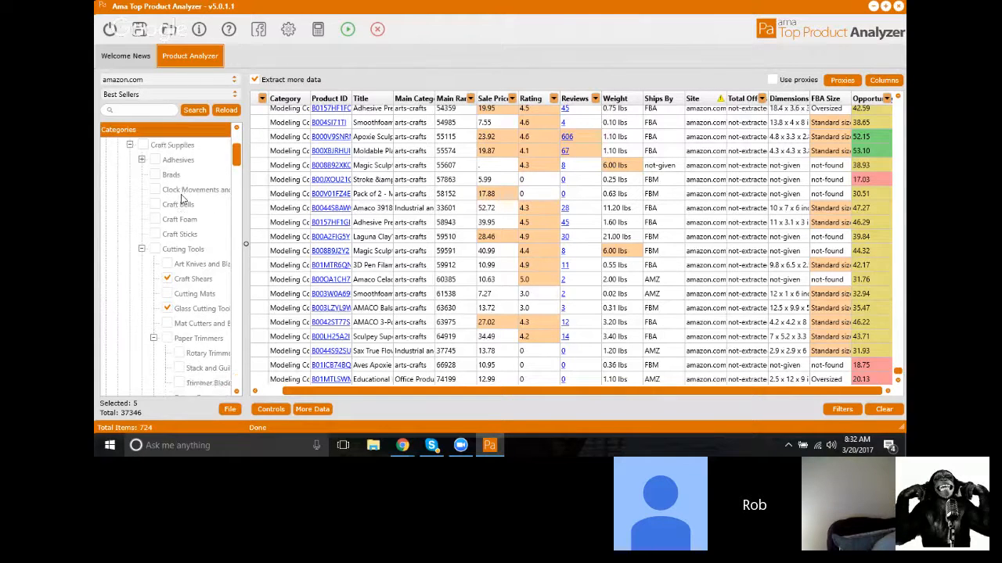
scroll(182, 198, down, 2)
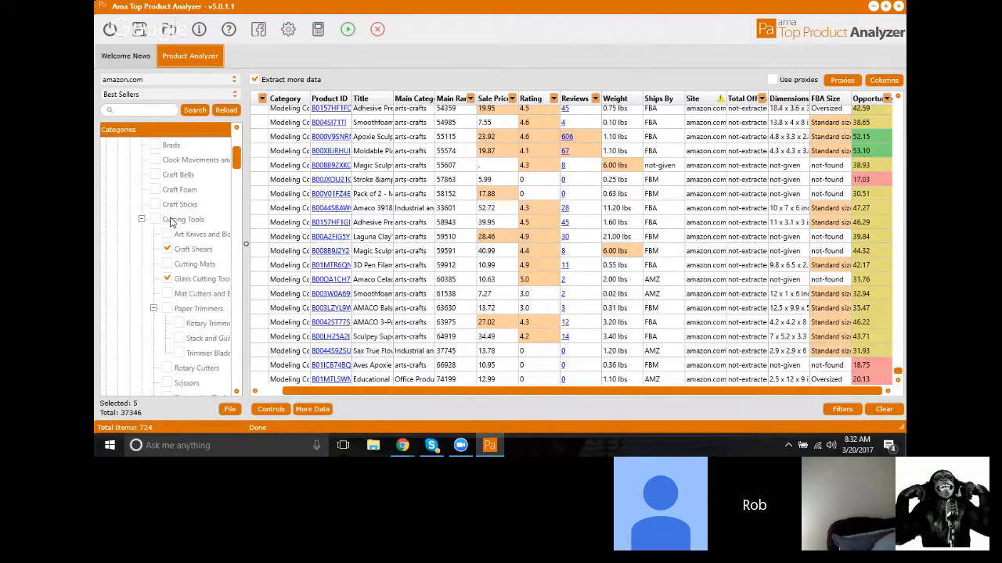
scroll(242, 166, down, 3)
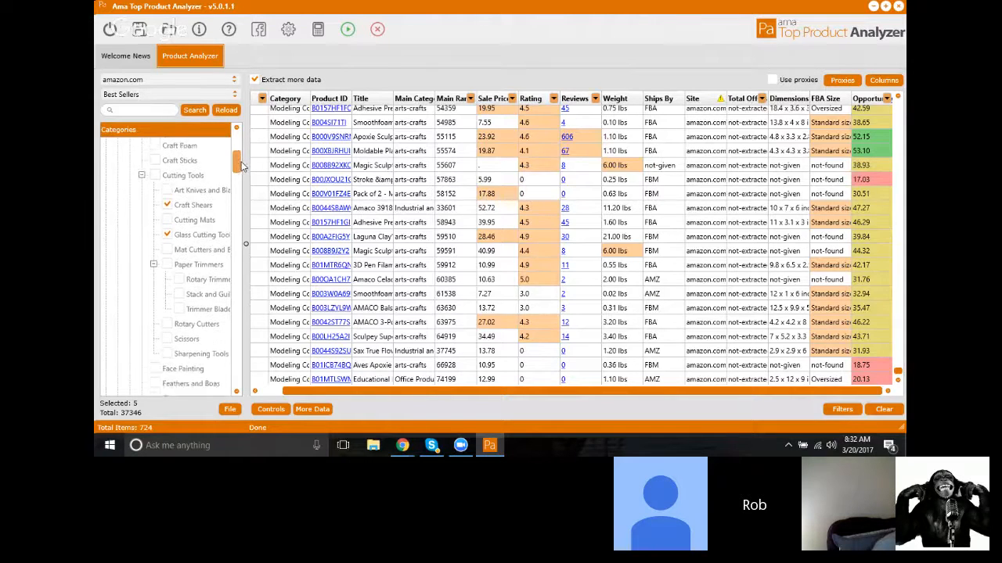
scroll(241, 166, down, 1)
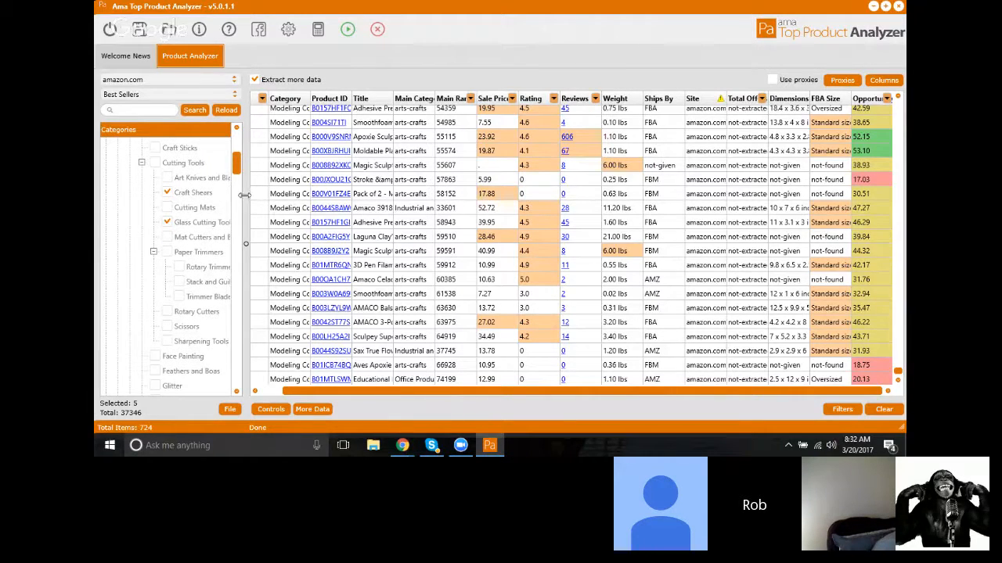
Widen the category tree and examine the subcategories from Cutting Tools through Paper Trimmers to Mosaic Making.
drag(244, 194, 335, 201)
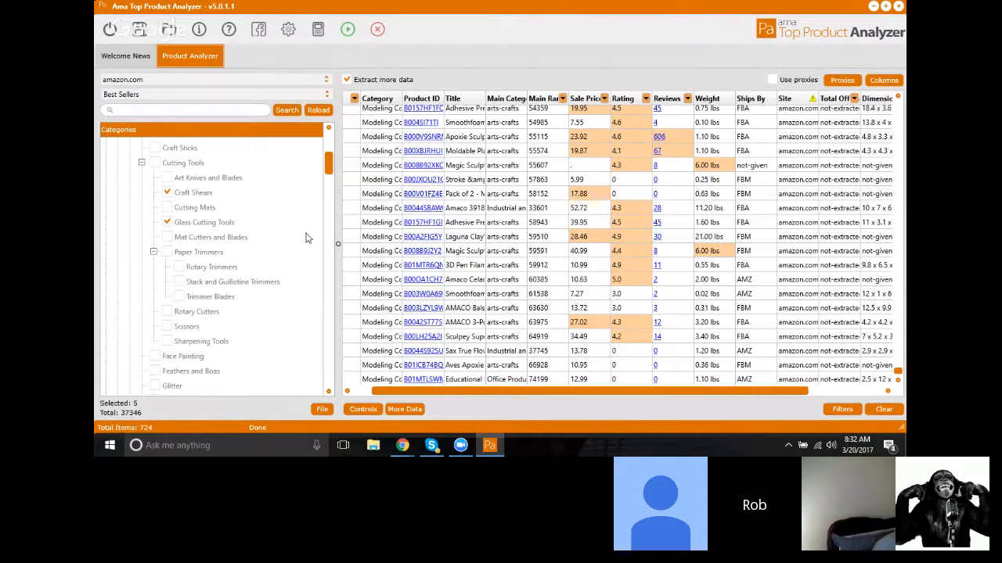
scroll(245, 244, down, 1)
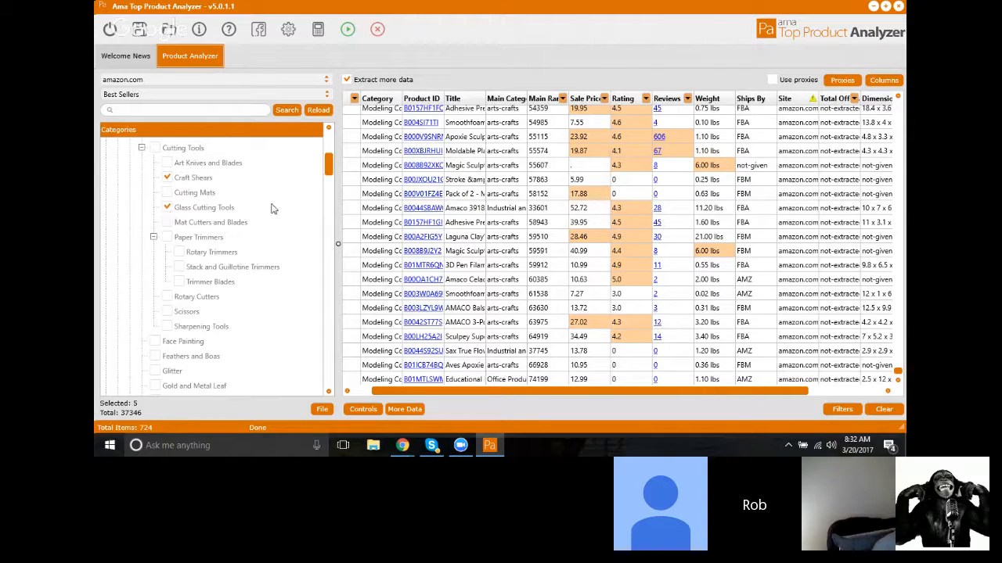
scroll(271, 208, down, 1)
scroll(233, 222, down, 1)
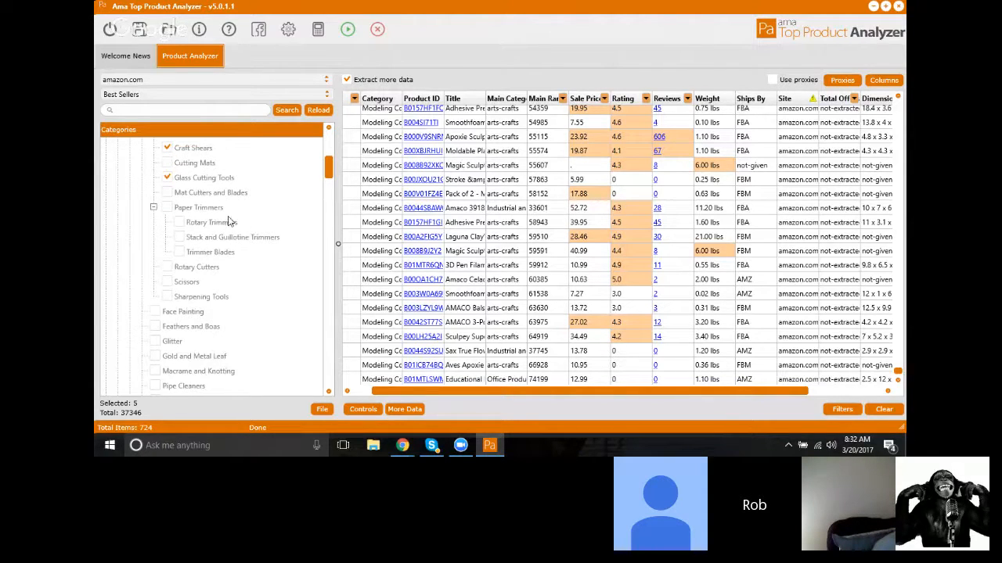
scroll(215, 280, down, 1)
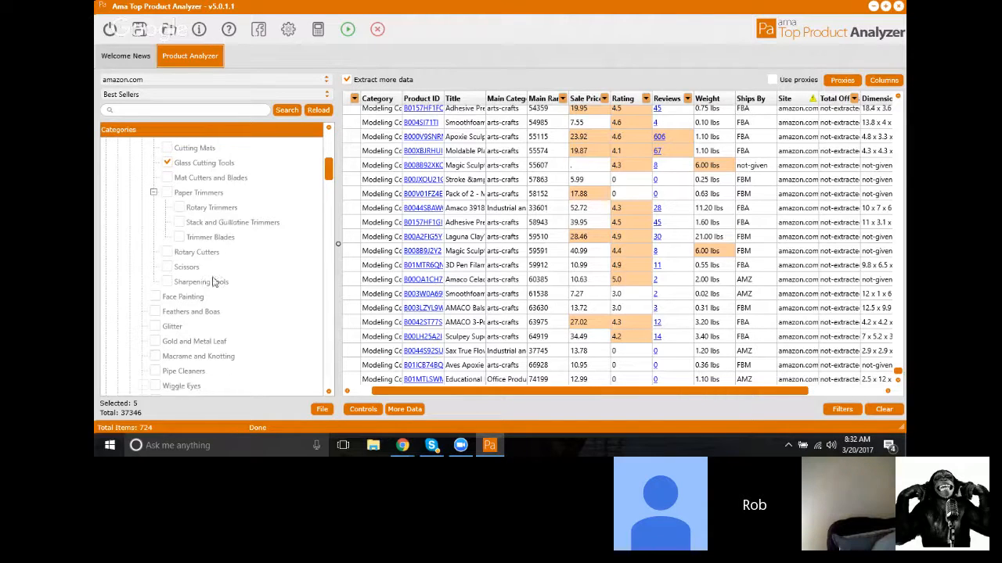
scroll(214, 281, down, 3)
scroll(214, 281, down, 8)
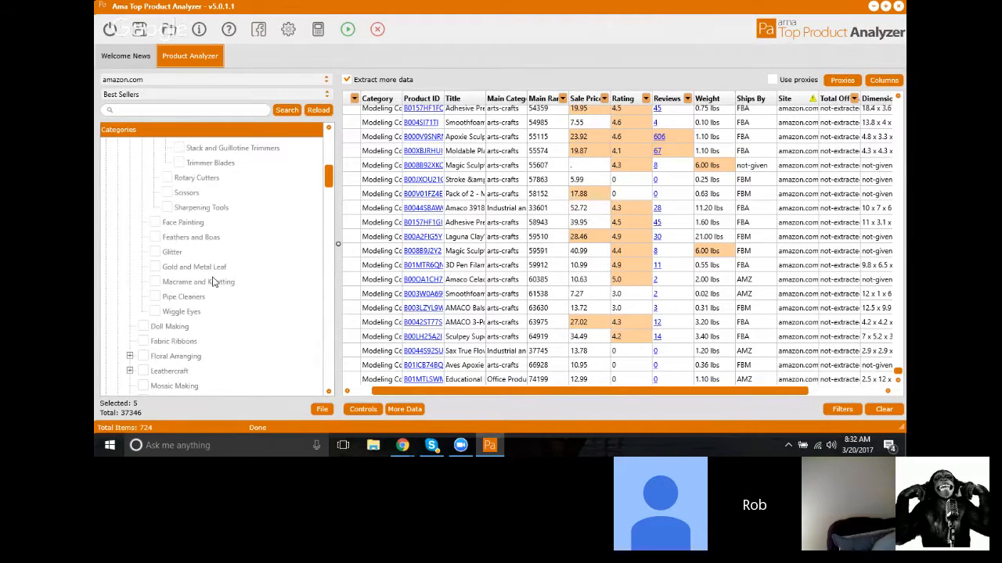
Examine the ticked entries under Sculpture Supplies and Soap Making and the remaining Arts, Crafts and Sewing categories.
scroll(214, 282, down, 8)
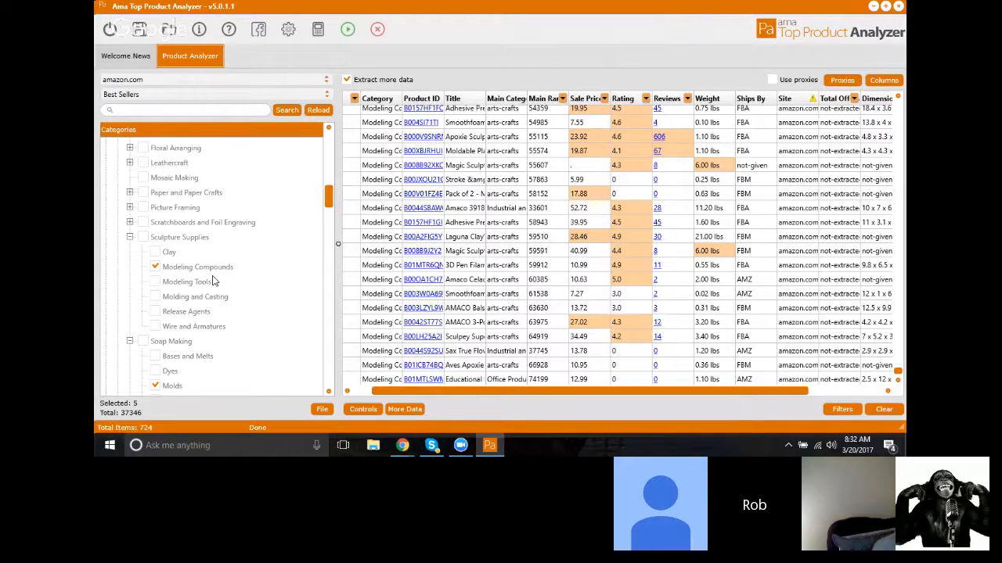
scroll(211, 278, down, 1)
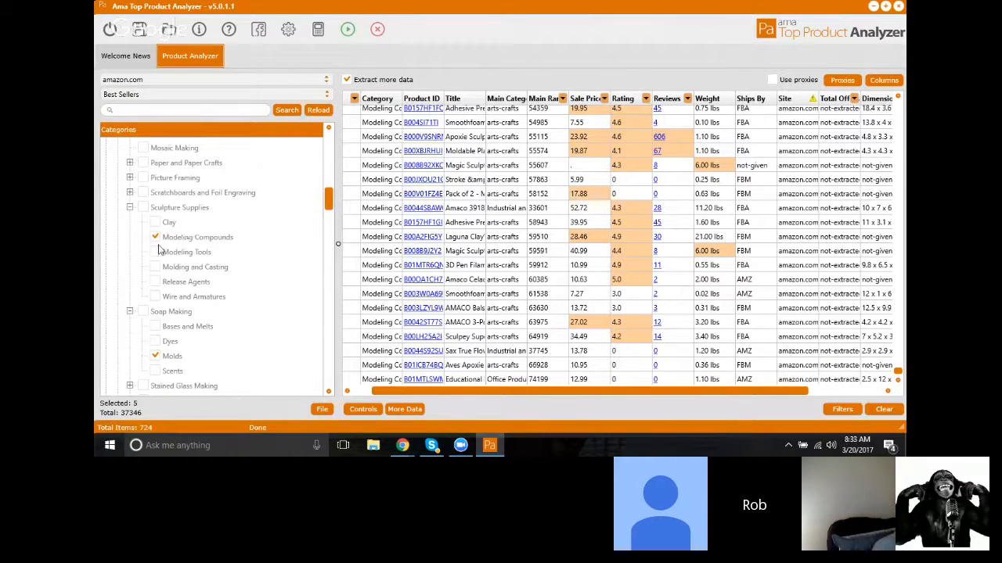
scroll(234, 244, down, 1)
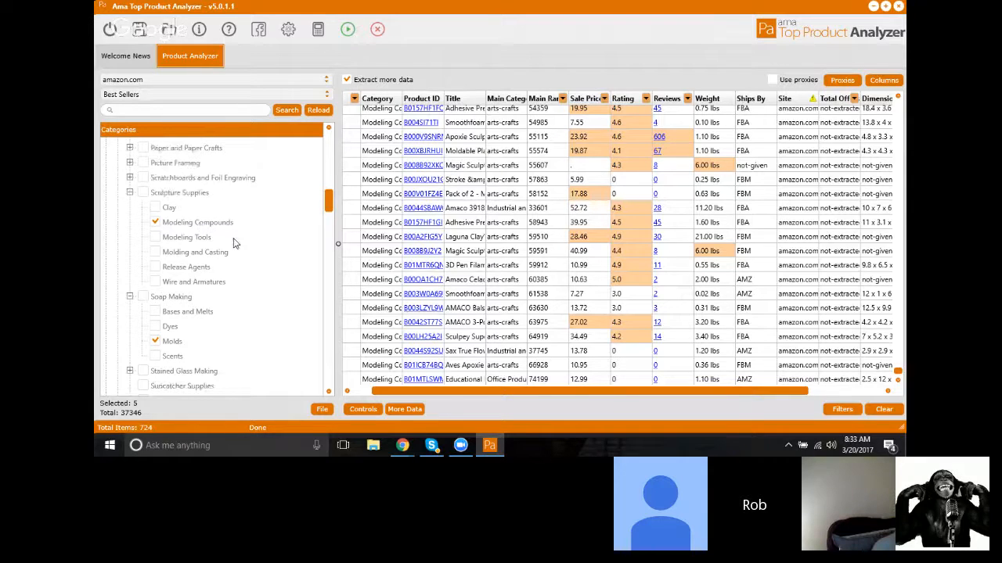
scroll(233, 244, down, 1)
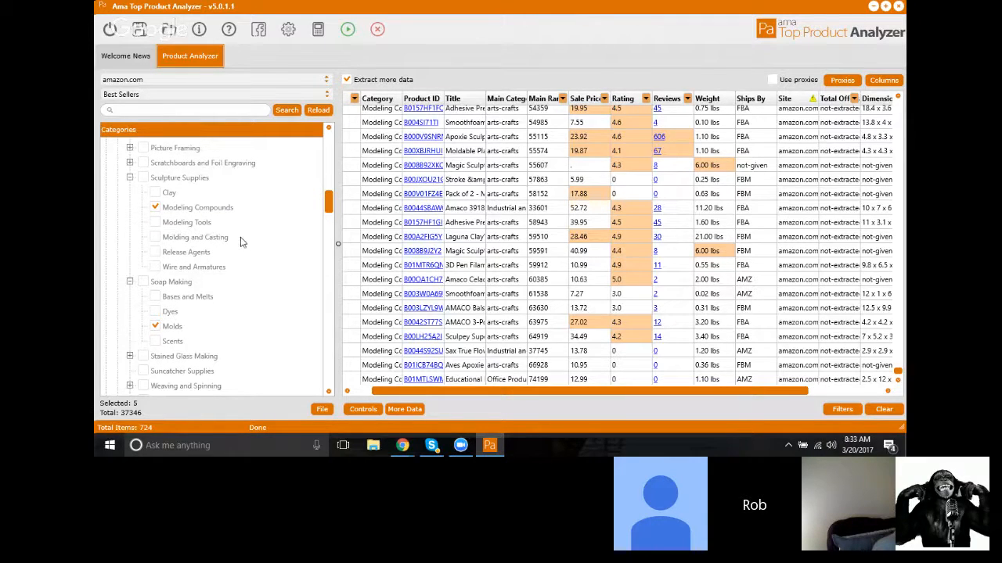
scroll(210, 290, down, 2)
scroll(176, 296, down, 1)
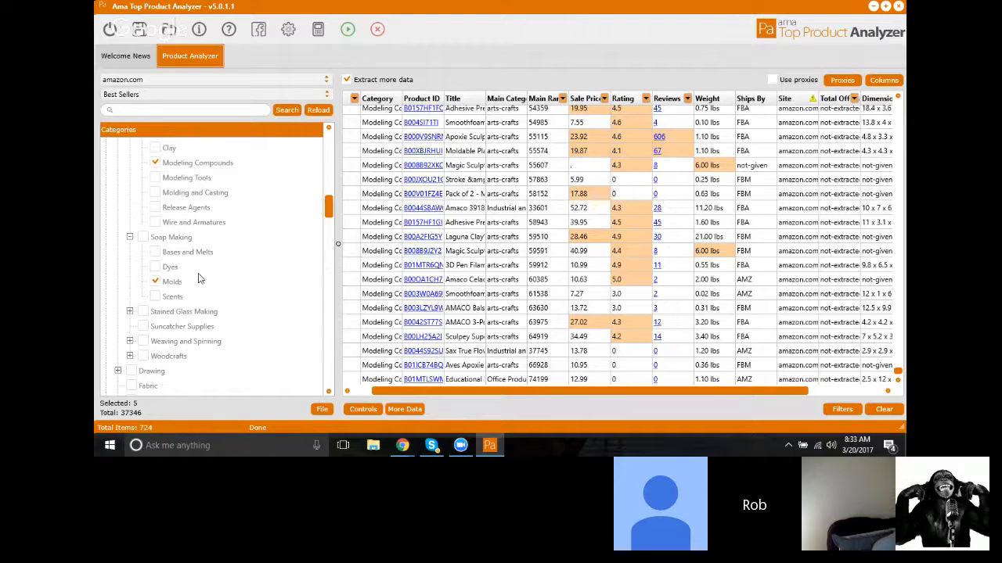
scroll(198, 278, down, 8)
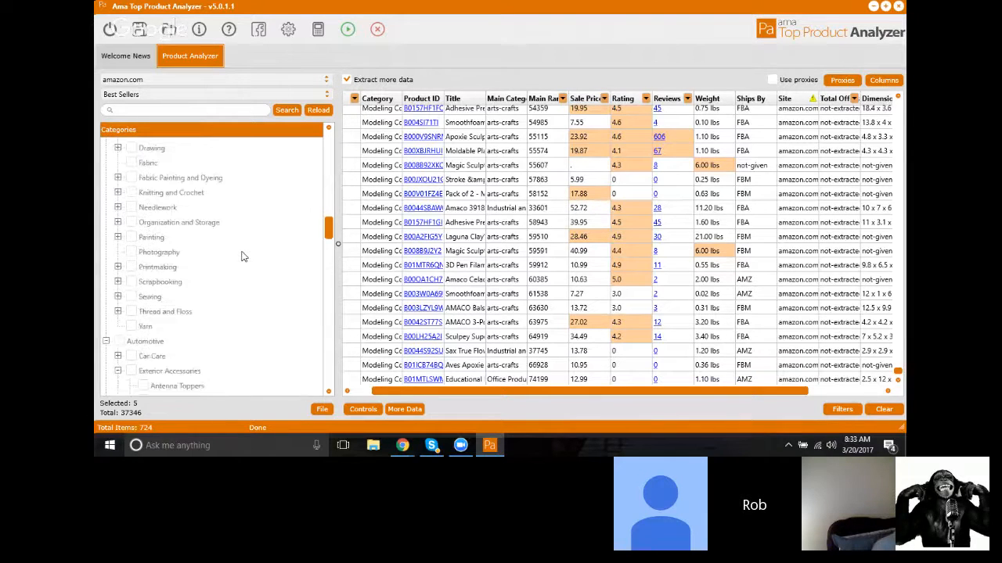
scroll(242, 256, up, 5)
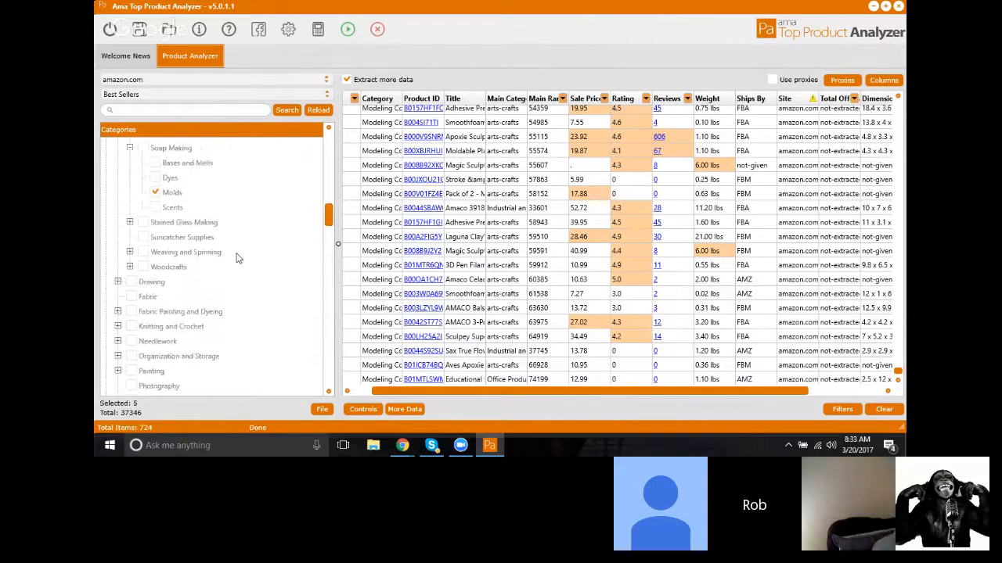
scroll(239, 258, up, 9)
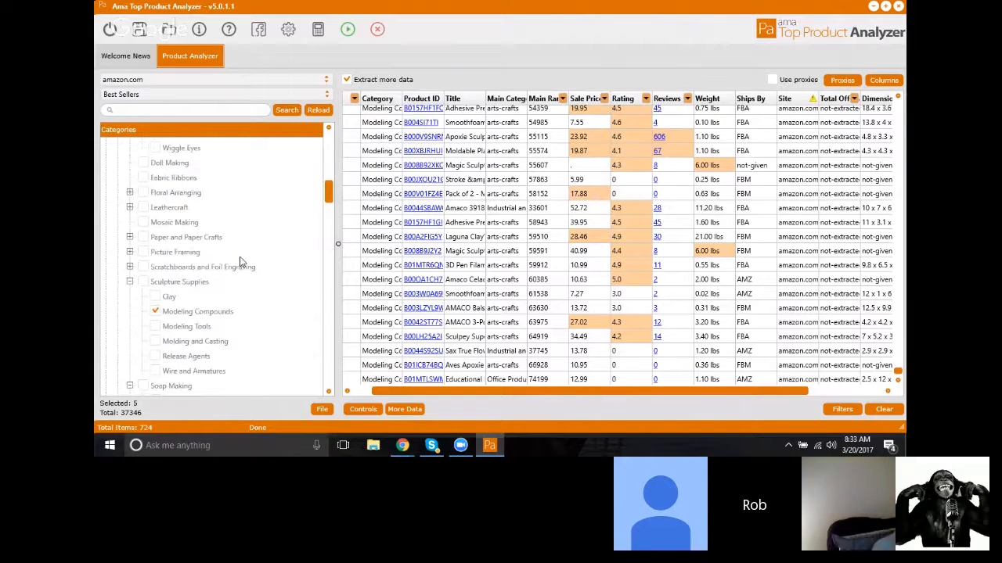
scroll(241, 265, up, 5)
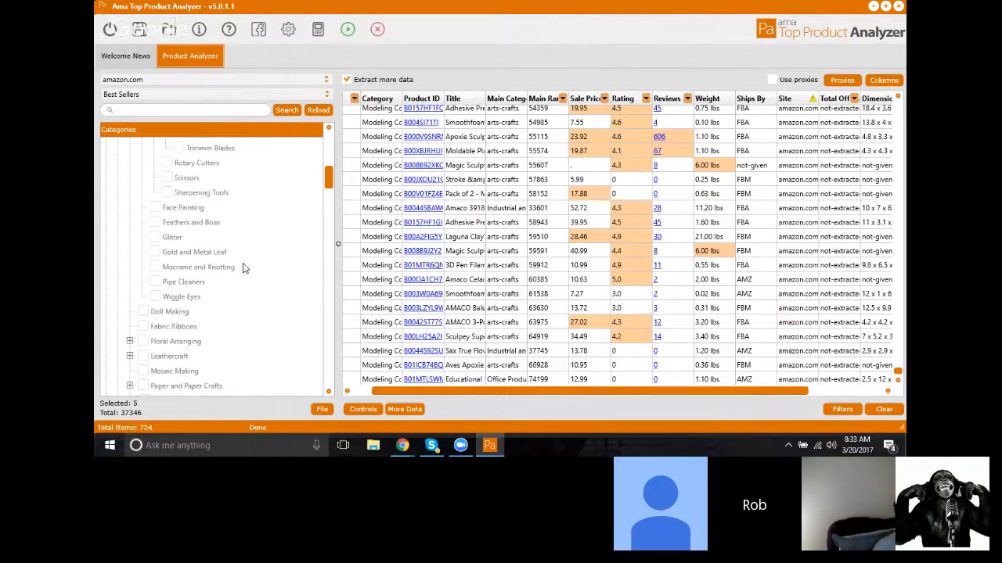
scroll(242, 268, down, 7)
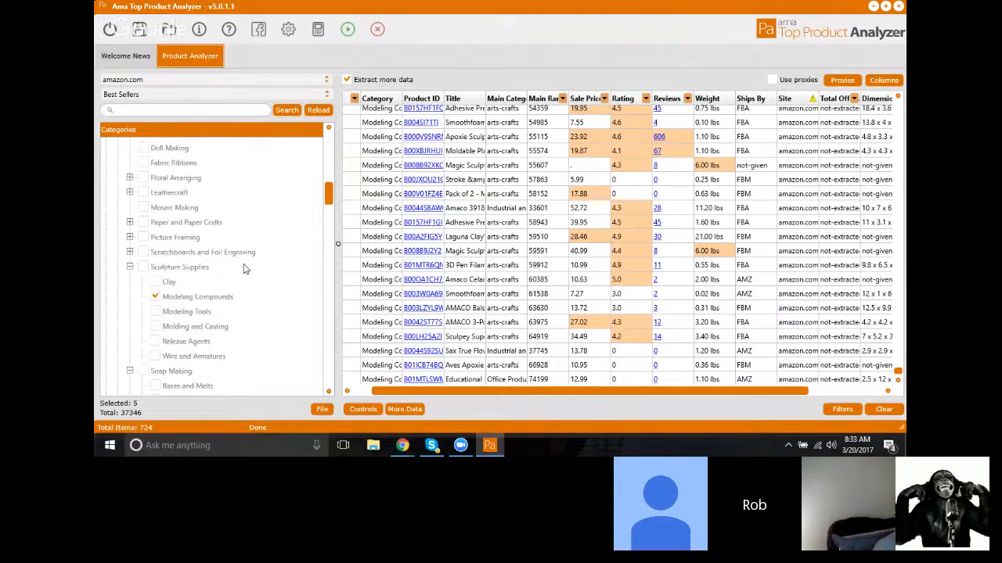
scroll(246, 271, down, 3)
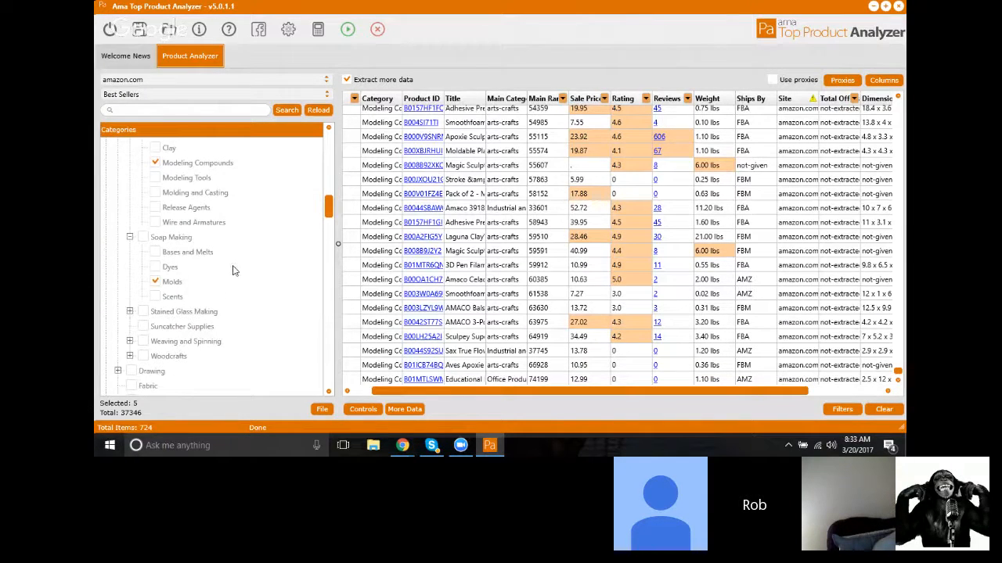
scroll(217, 260, up, 1)
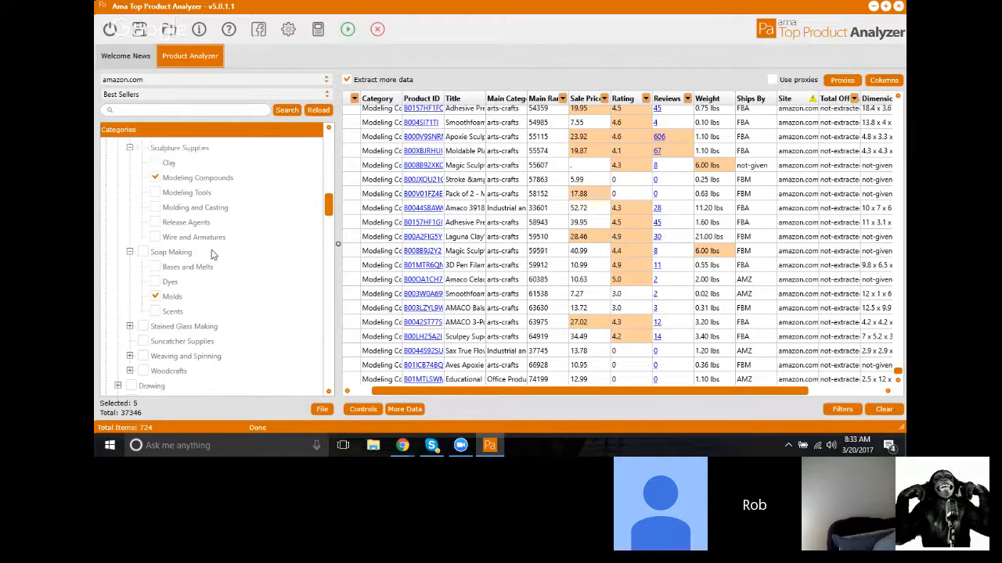
Add Modeling Tools to the selected categories and run the product extraction with Extract more data turned off.
click(155, 194)
drag(334, 171, 158, 203)
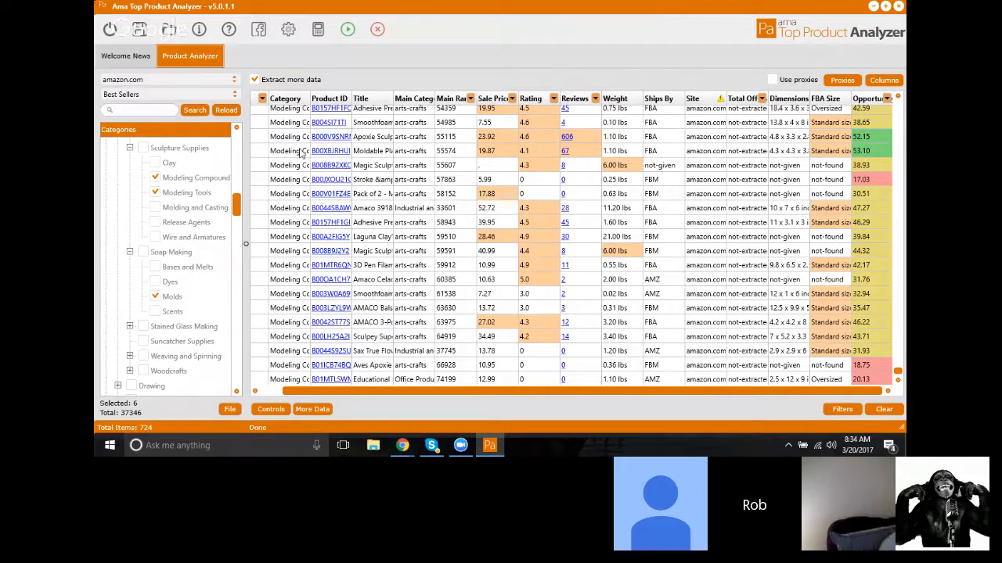
click(256, 81)
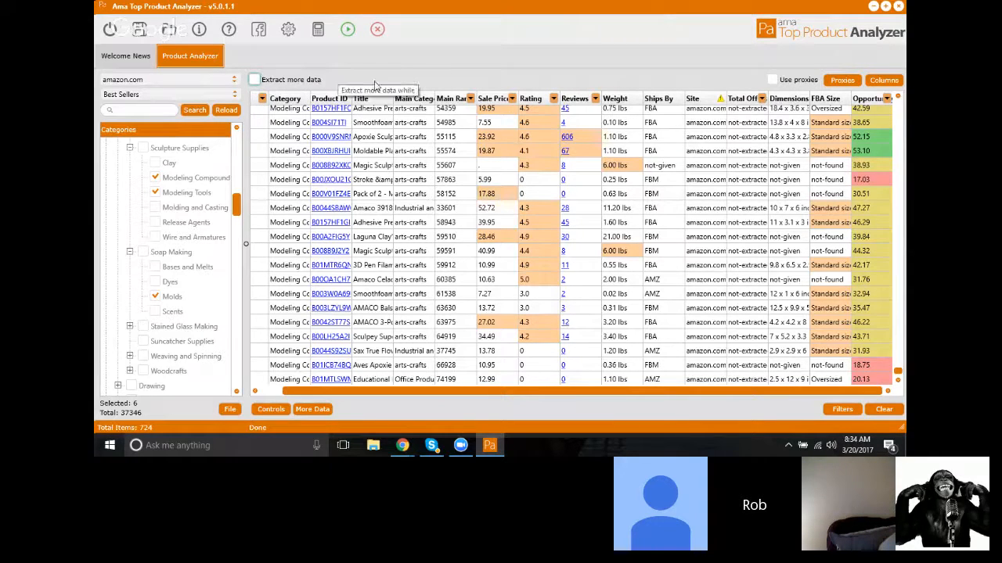
click(346, 35)
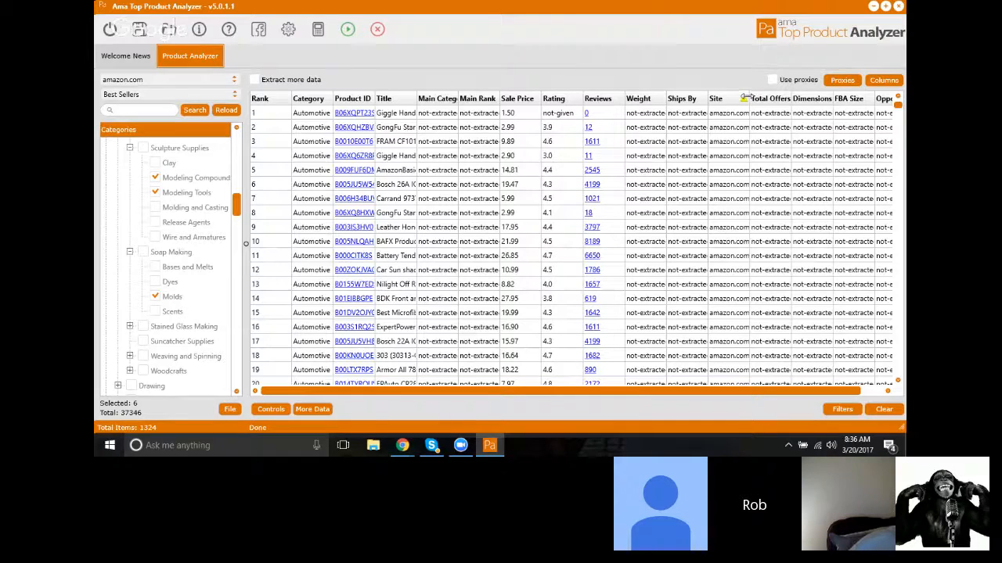
Hide the Site column in the results table and check the filter options for the Opportunity Score column.
drag(749, 102, 708, 107)
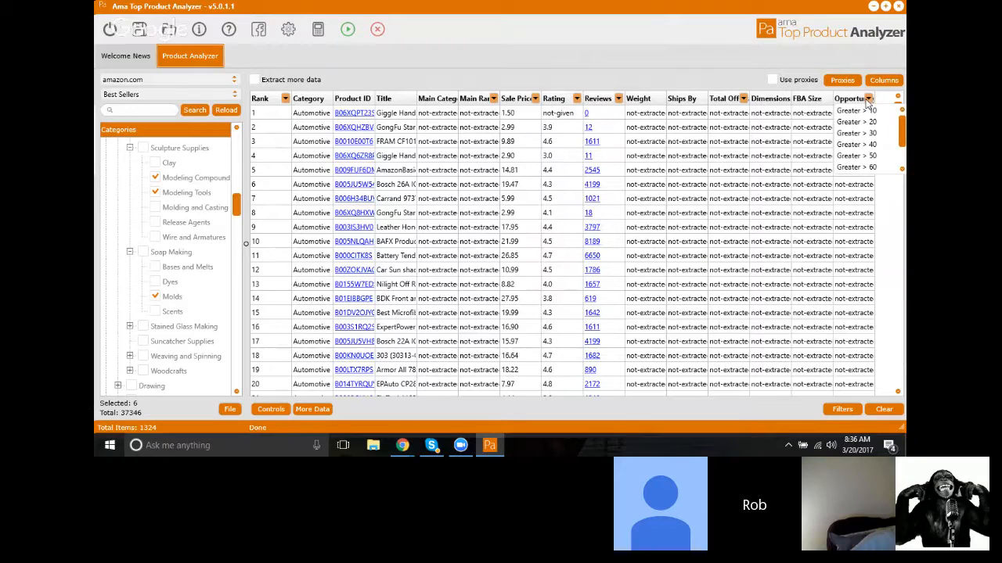
click(868, 100)
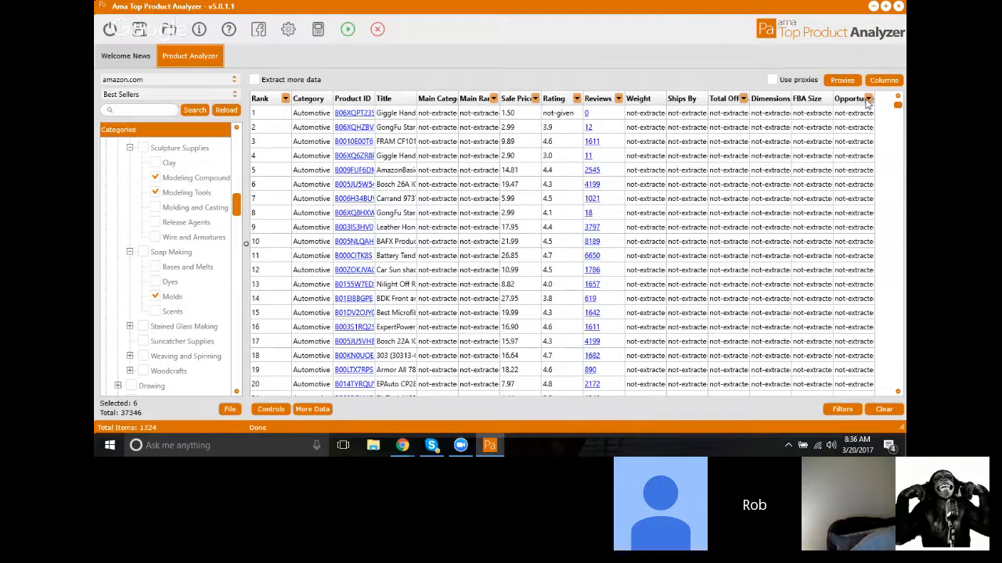
scroll(410, 197, down, 1)
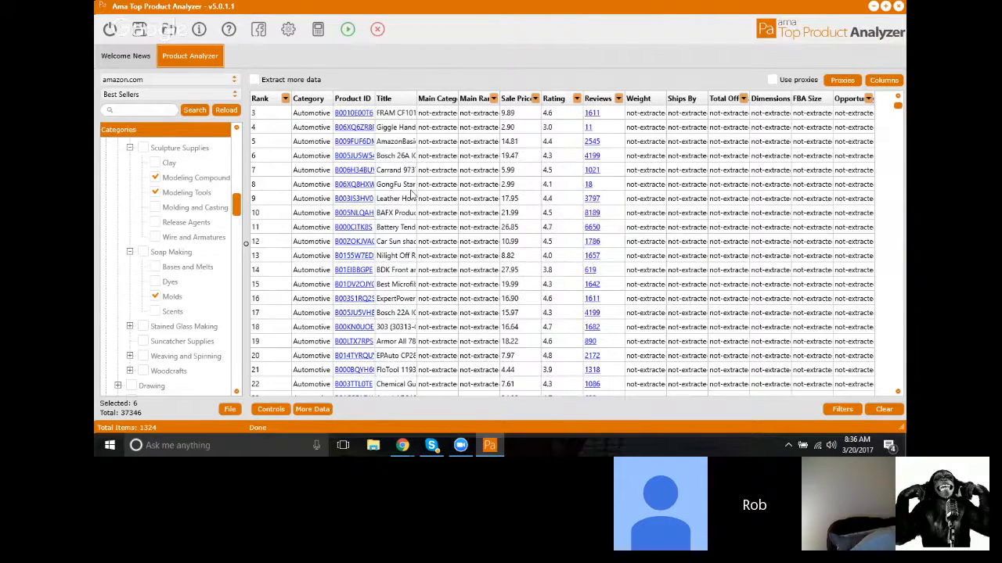
scroll(410, 197, down, 5)
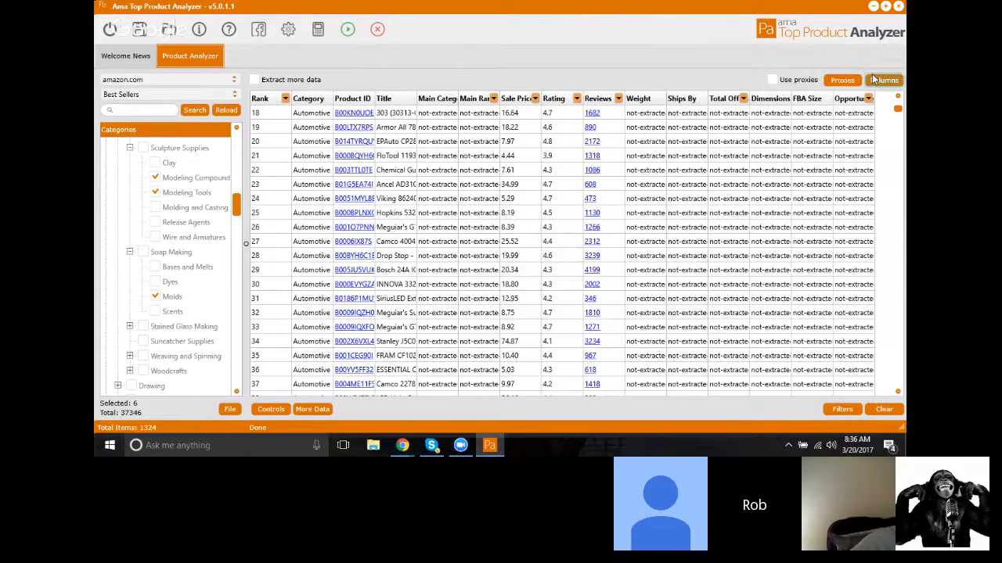
Review the selectable result columns without applying changes, and look further through the ranked Automotive products.
click(875, 82)
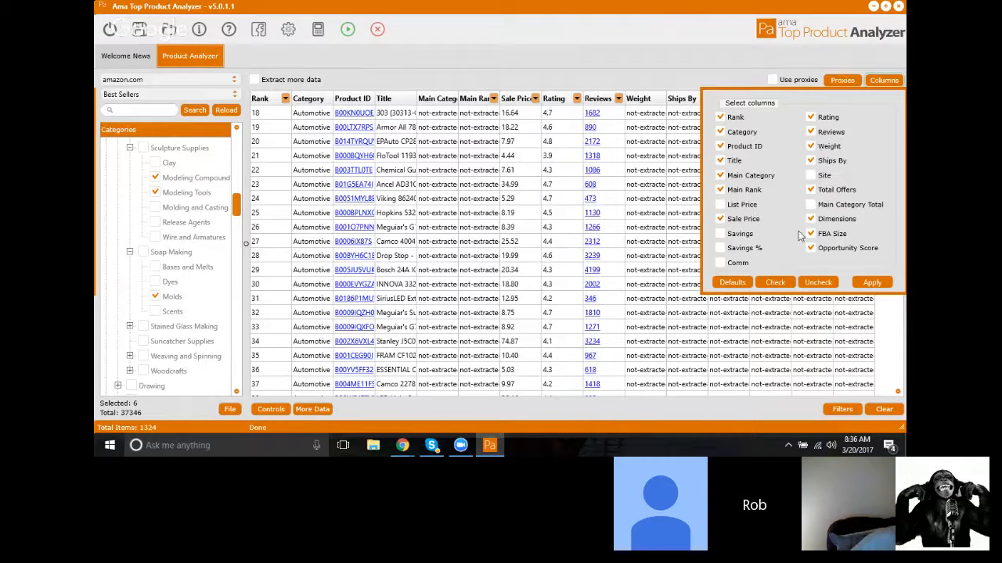
click(810, 189)
click(659, 60)
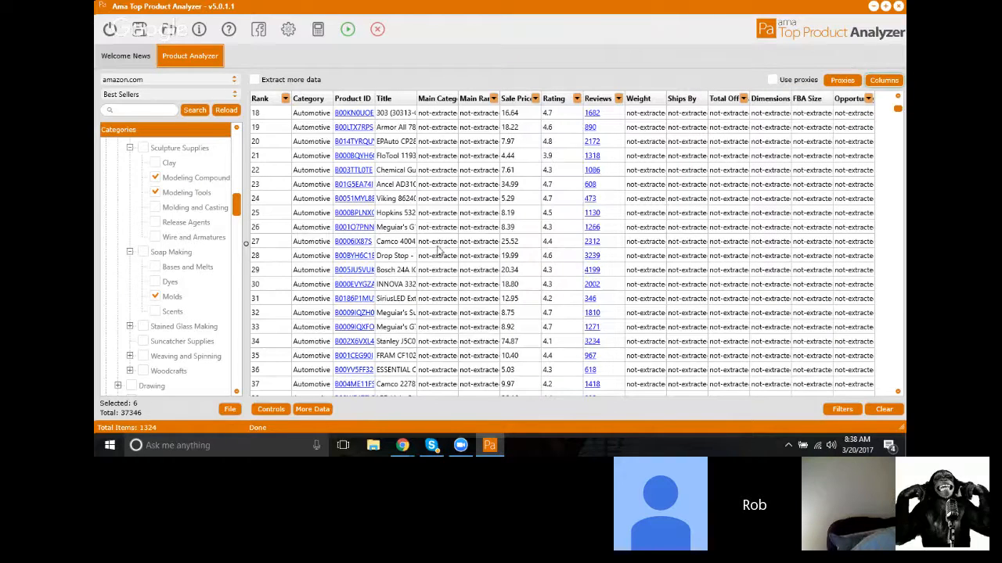
scroll(549, 255, down, 1)
scroll(395, 197, down, 4)
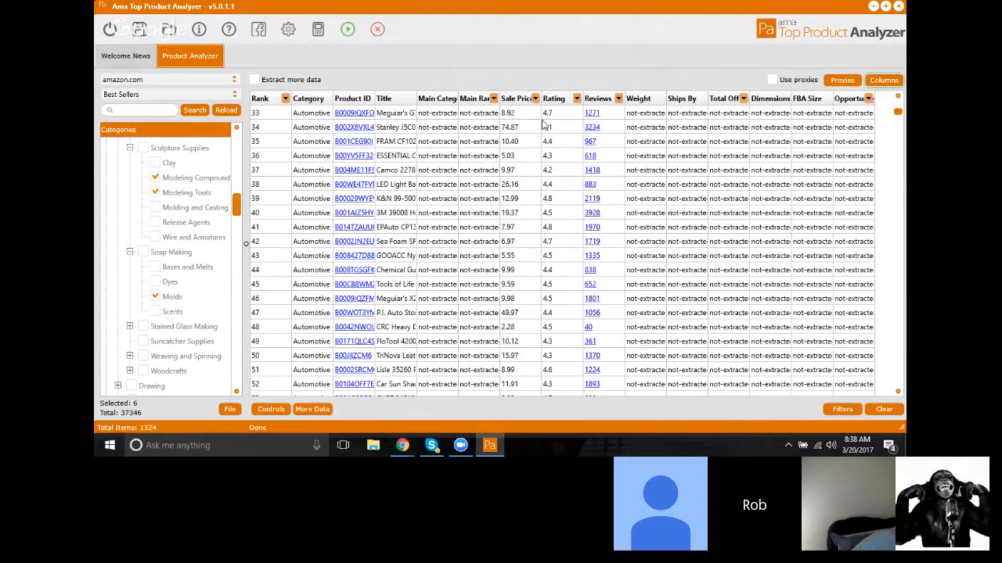
Show the Filters window and move it up, clear of the lower part of the results table.
click(837, 409)
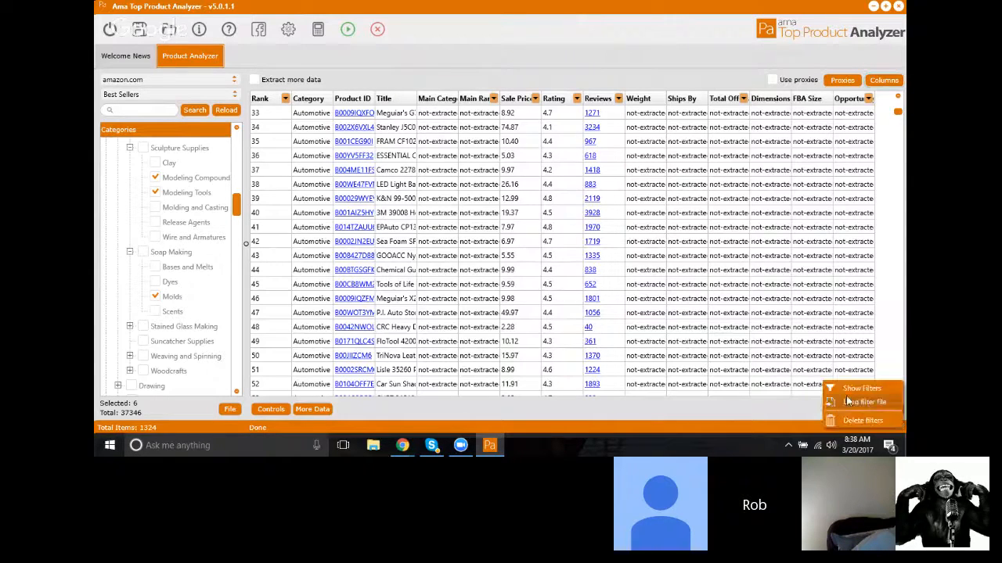
click(852, 394)
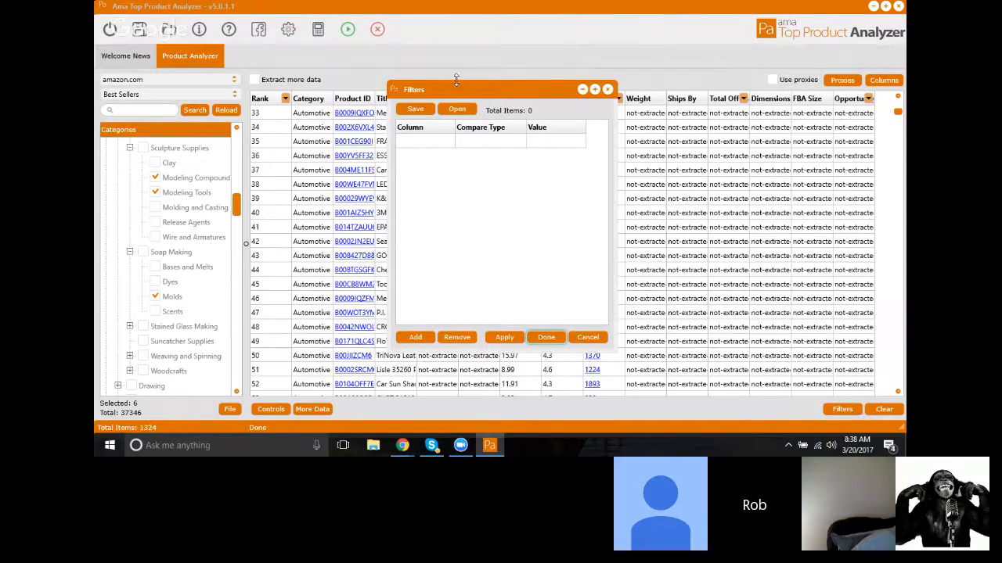
drag(466, 89, 475, 33)
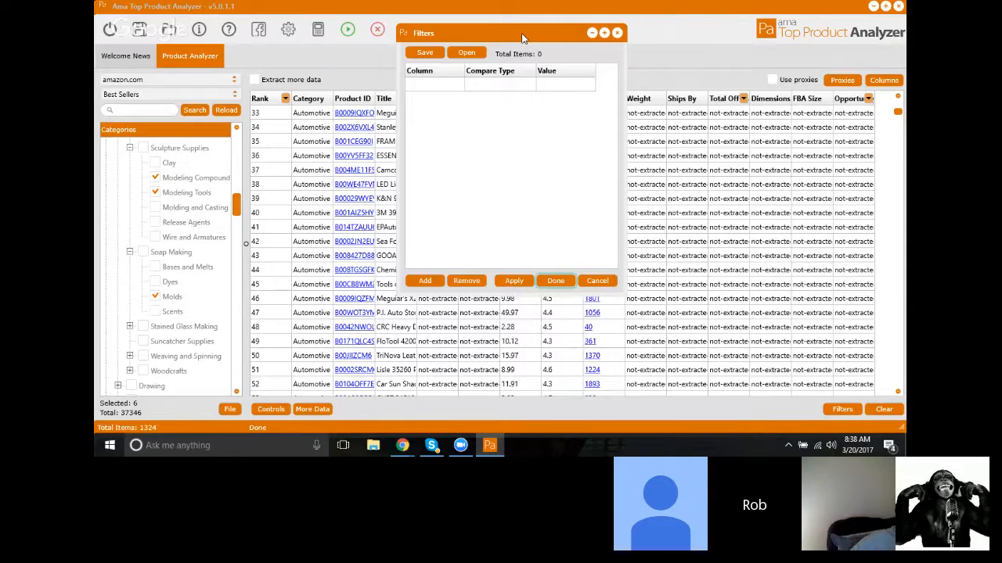
drag(496, 40, 499, 26)
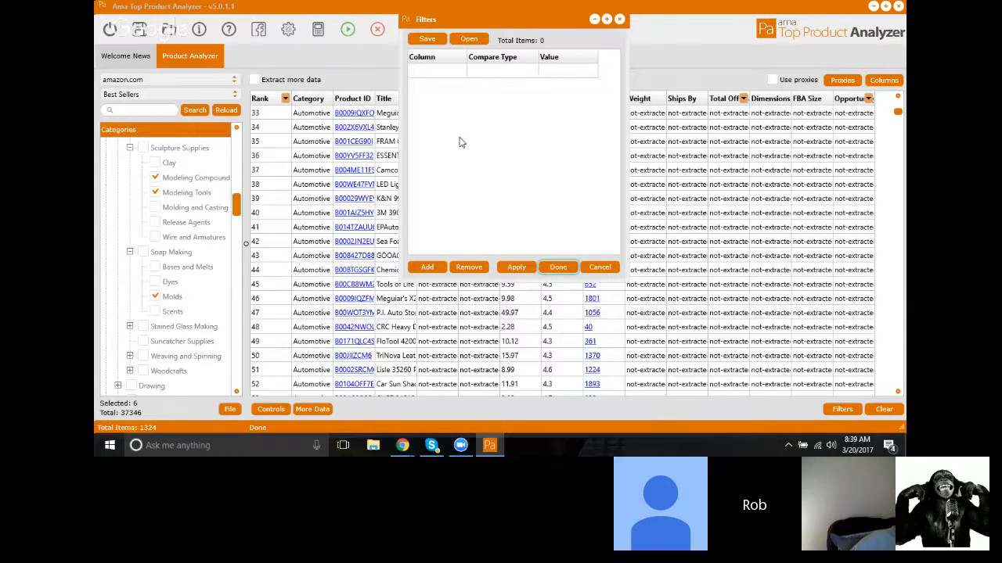
Set the first filter's column to Main Rank and reposition the Filters window over the results table.
click(443, 70)
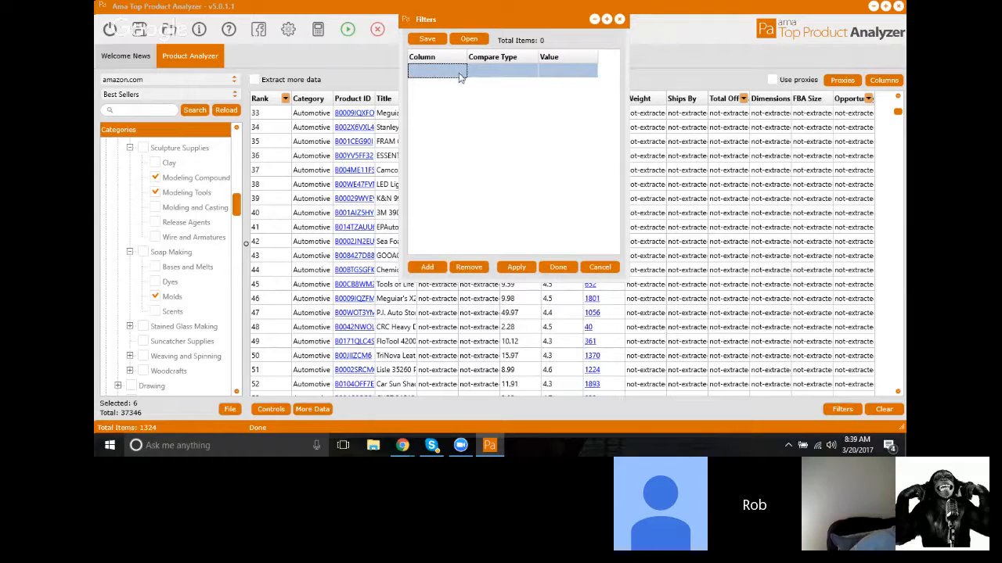
click(458, 73)
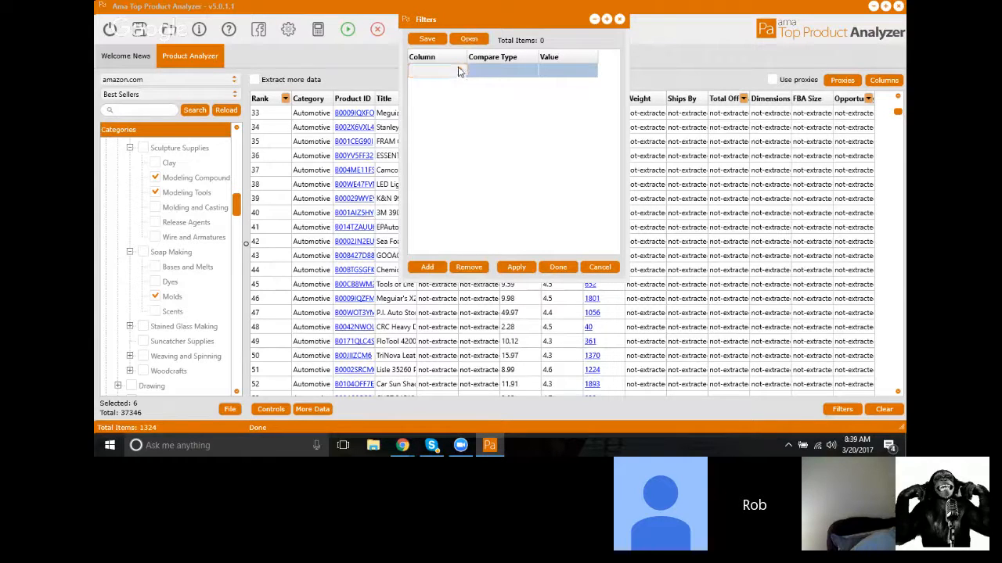
click(459, 72)
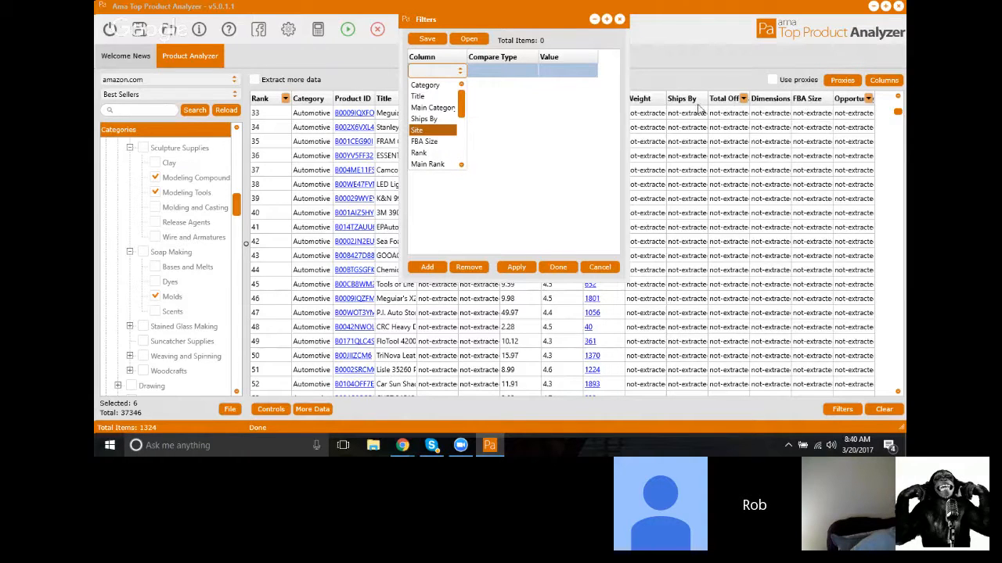
drag(528, 22, 446, 24)
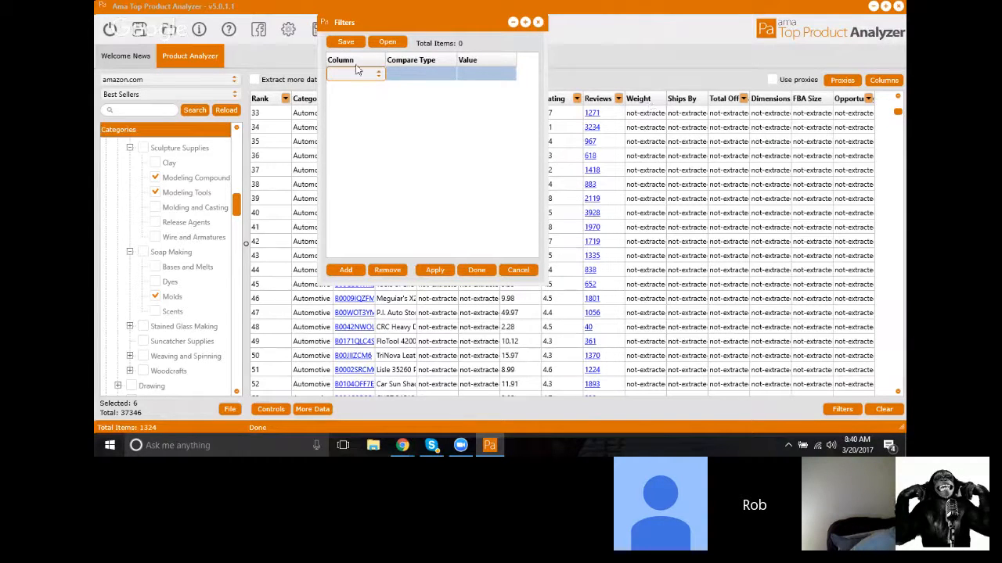
click(377, 76)
mouse_move(454, 12)
mouse_down()
mouse_move(453, 34)
mouse_move(450, 23)
mouse_up()
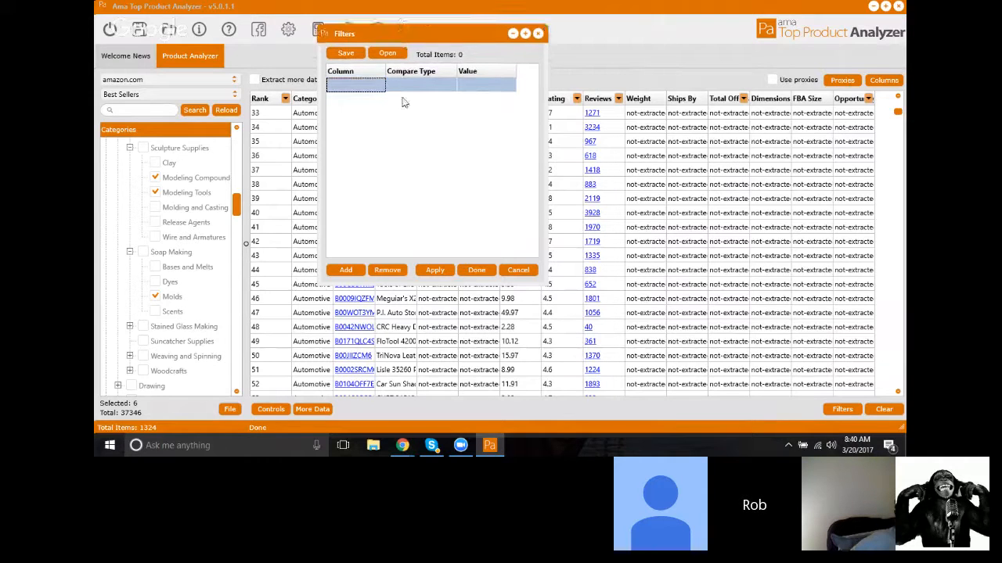
click(382, 92)
click(379, 87)
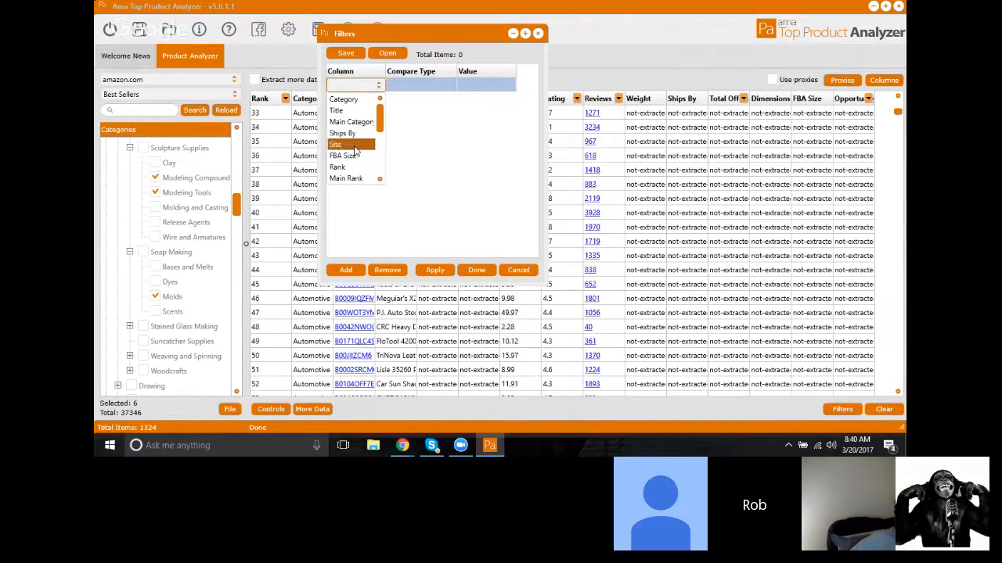
click(362, 179)
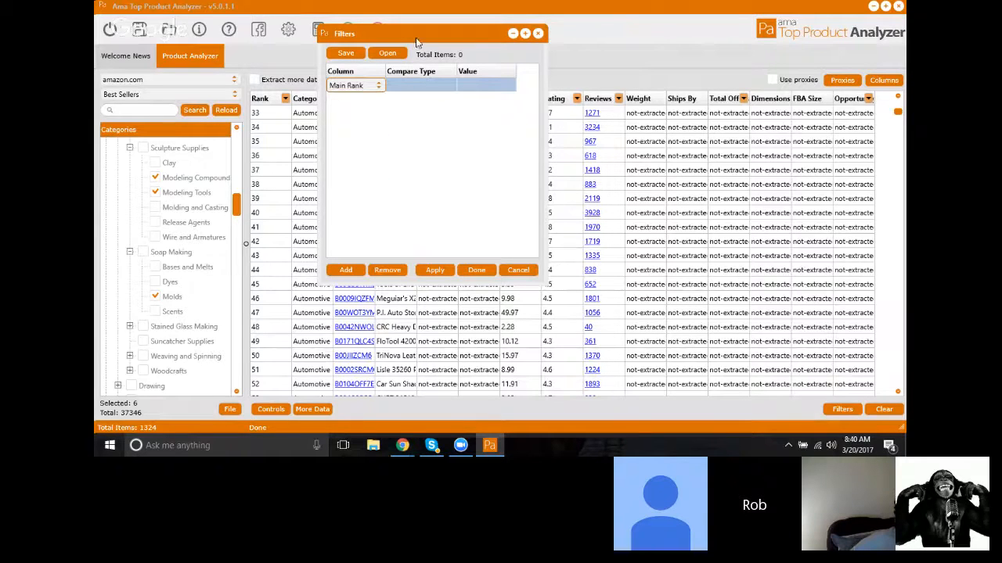
drag(418, 32, 436, 65)
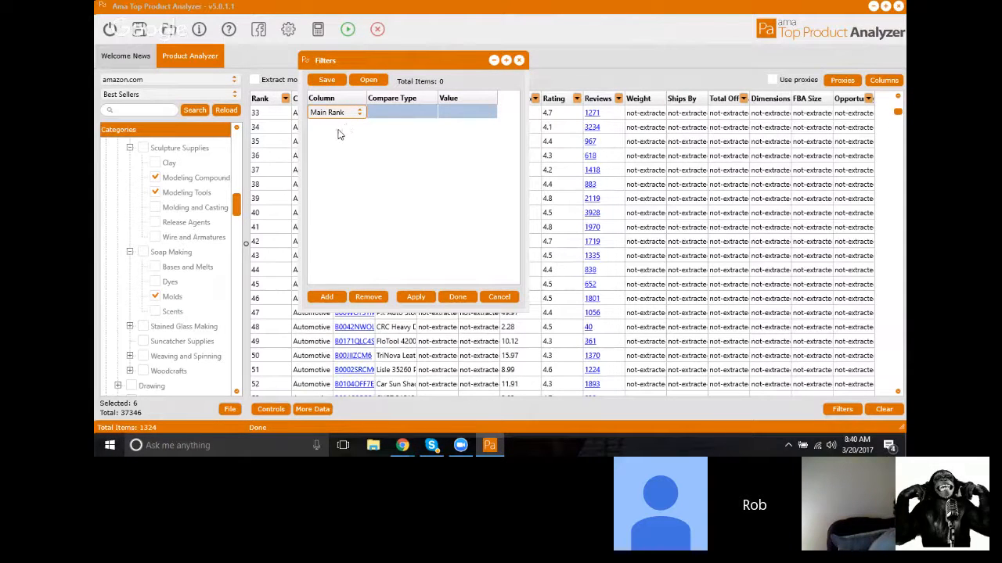
Review the available filter columns and the comparison types for the Main Rank filter without changing them.
click(405, 116)
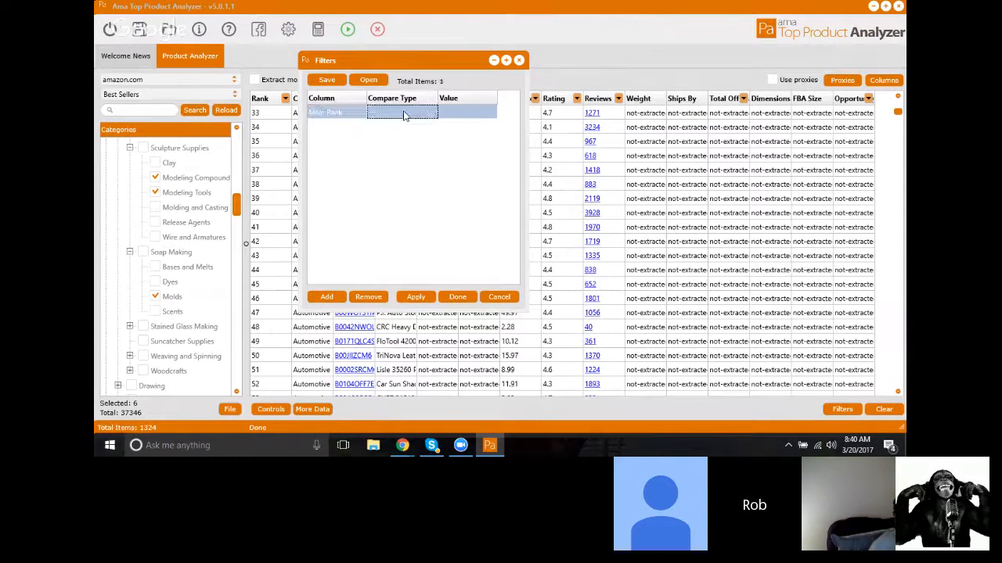
click(404, 116)
click(356, 116)
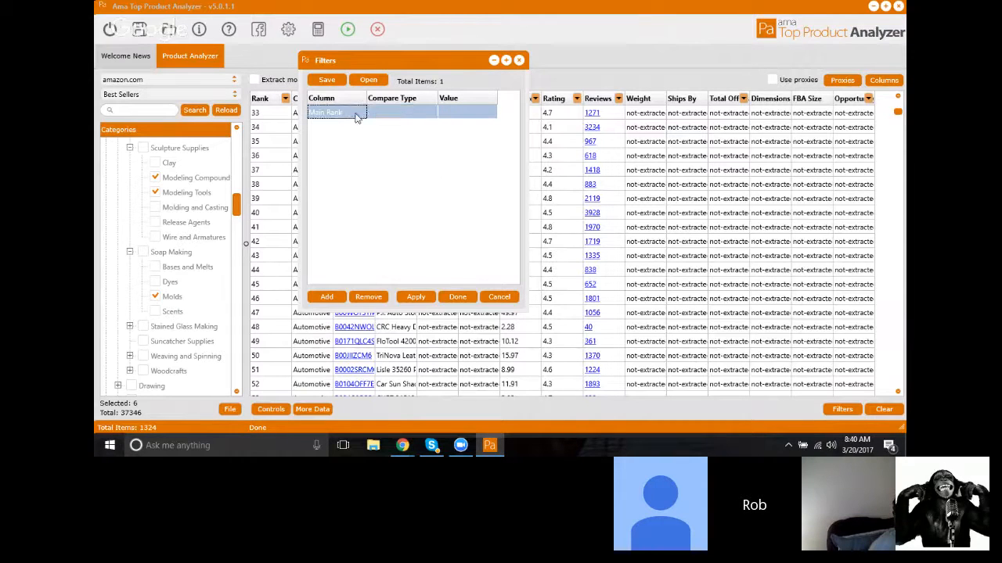
click(359, 114)
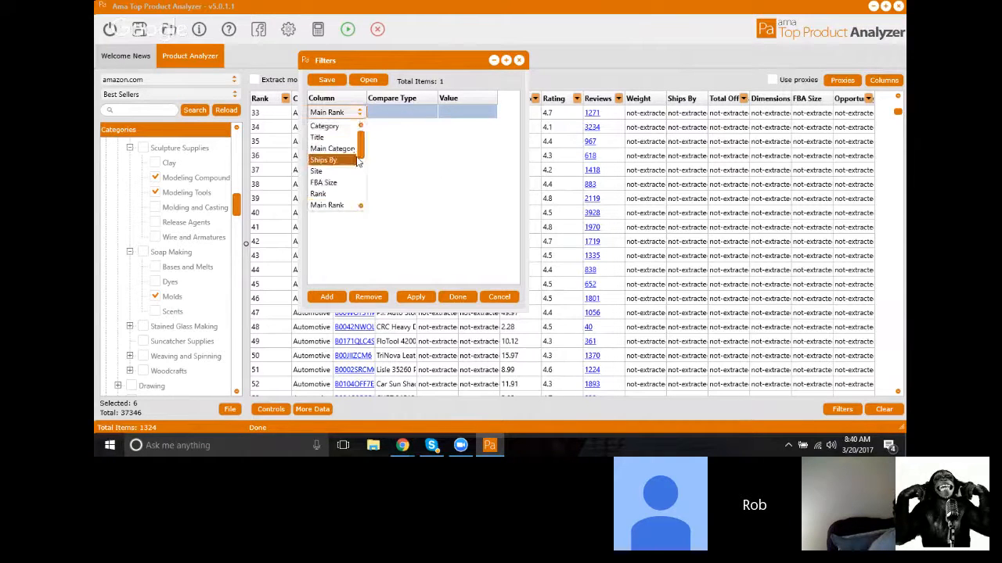
scroll(356, 180, down, 3)
scroll(345, 173, up, 5)
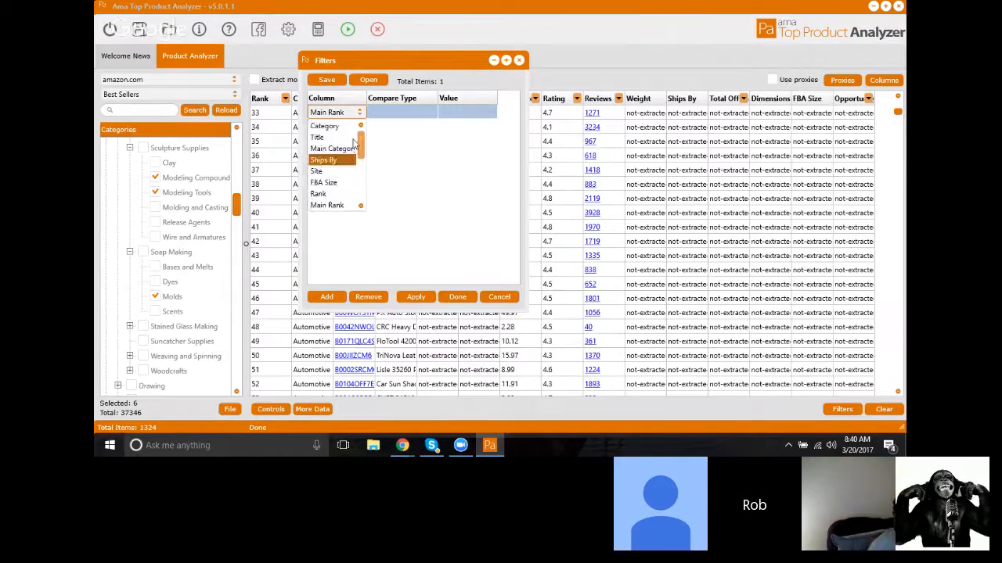
click(420, 114)
click(420, 114)
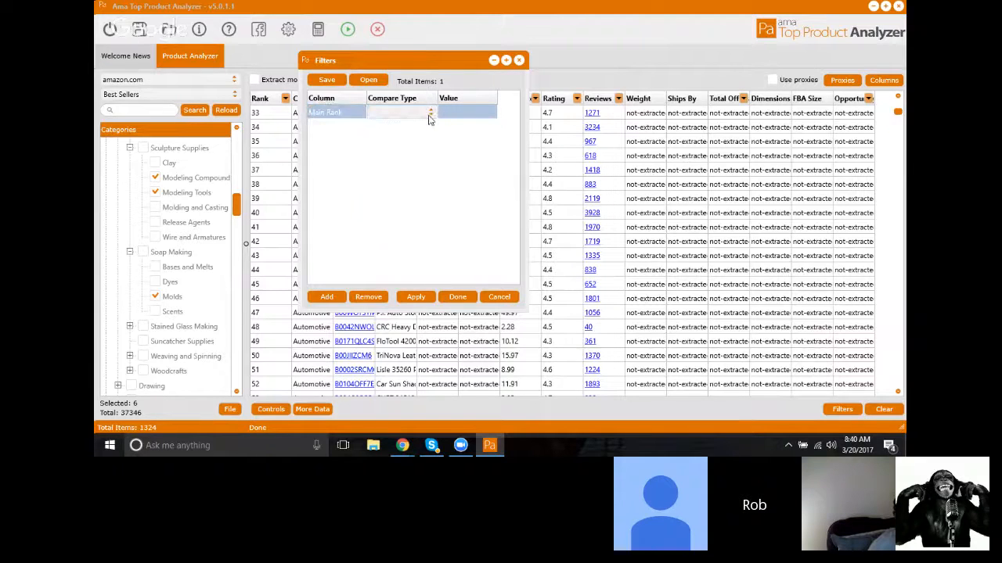
click(420, 114)
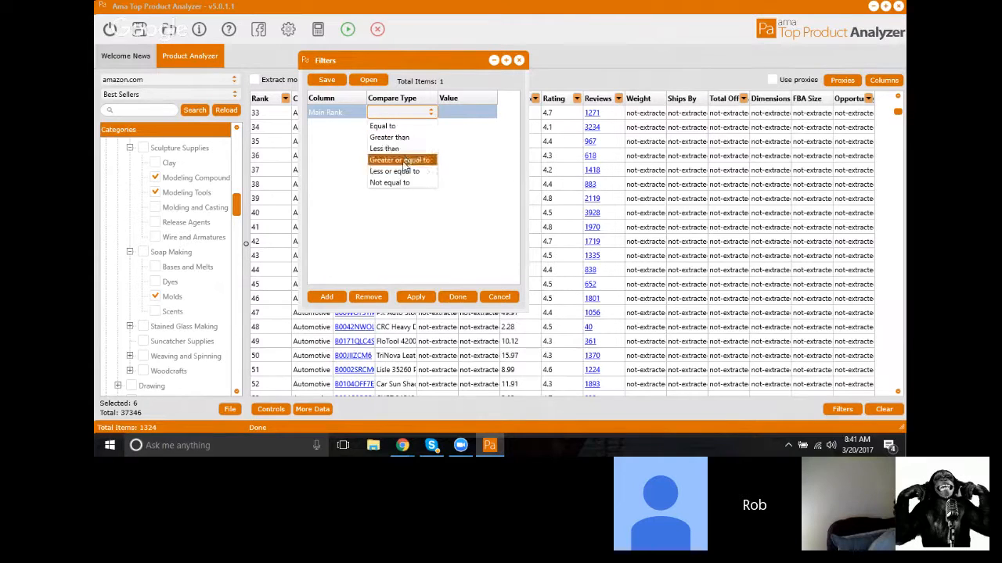
click(475, 118)
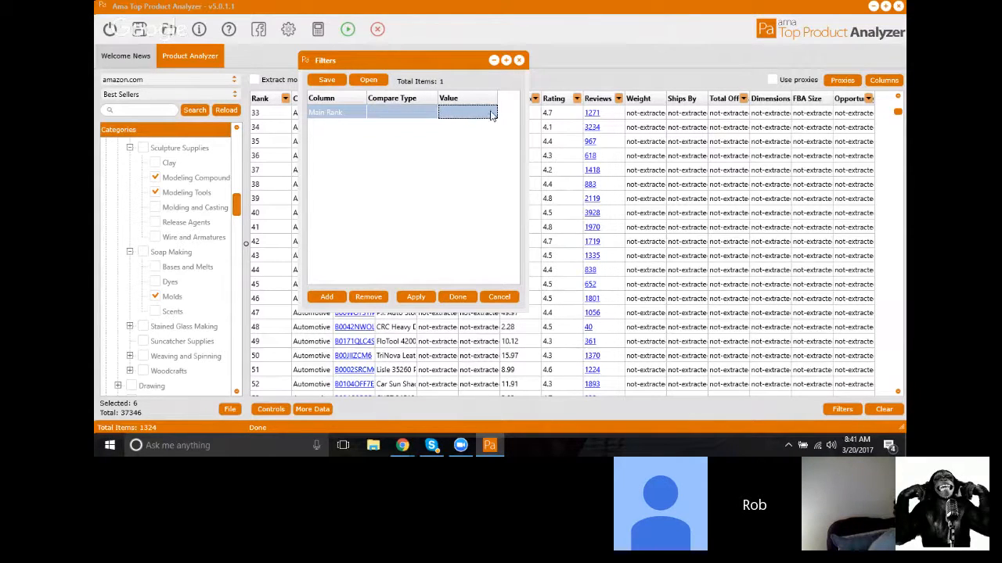
Set the Main Rank filter to Less than 50000, apply it, and look through the filtered products.
click(394, 114)
click(431, 114)
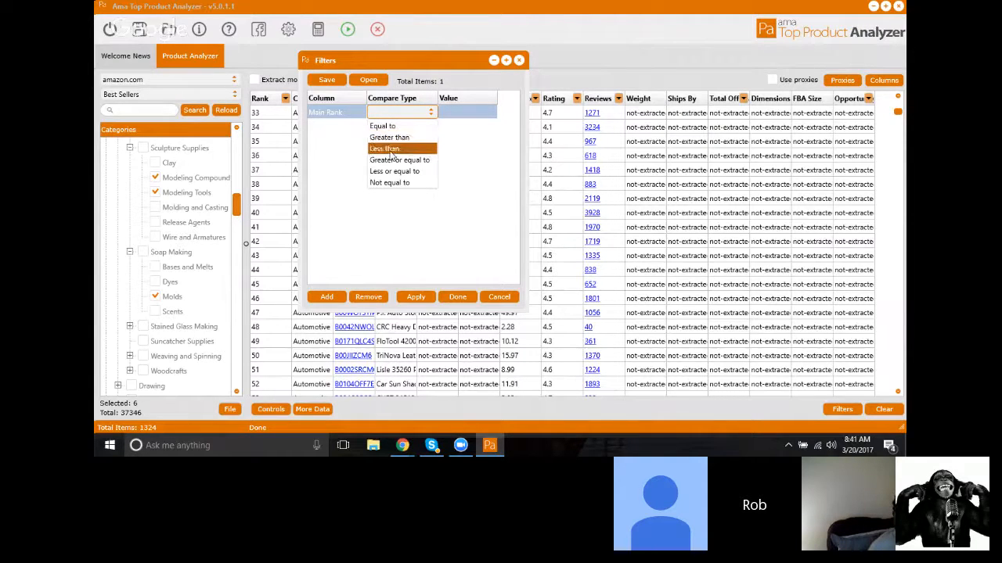
click(393, 148)
click(474, 114)
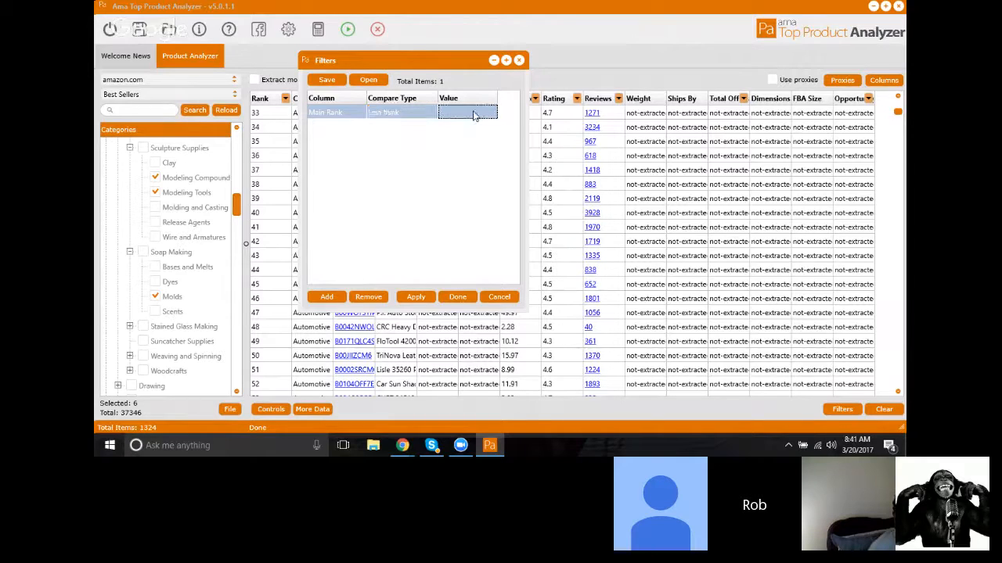
click(474, 115)
click(472, 145)
click(416, 297)
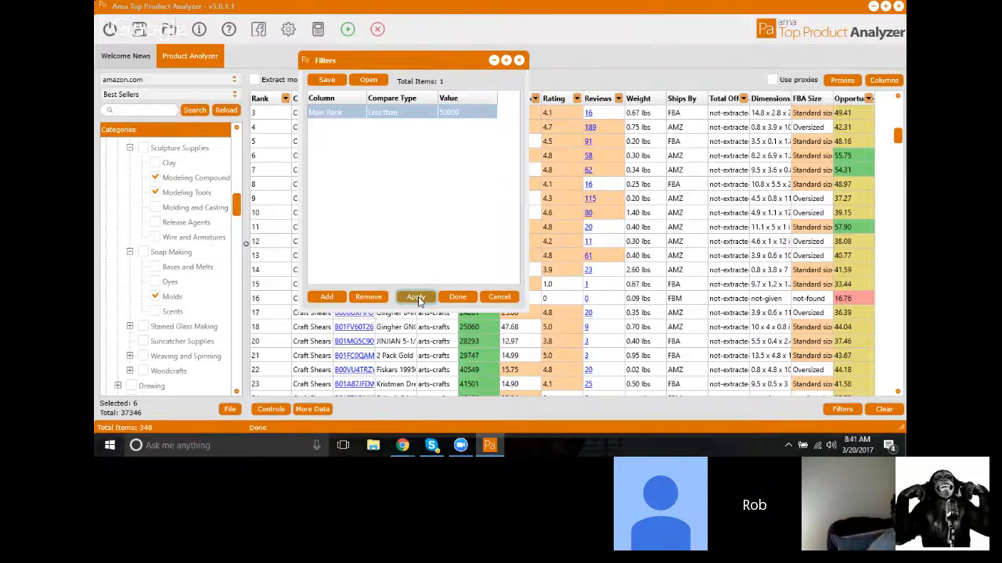
scroll(806, 178, up, 2)
scroll(804, 178, up, 5)
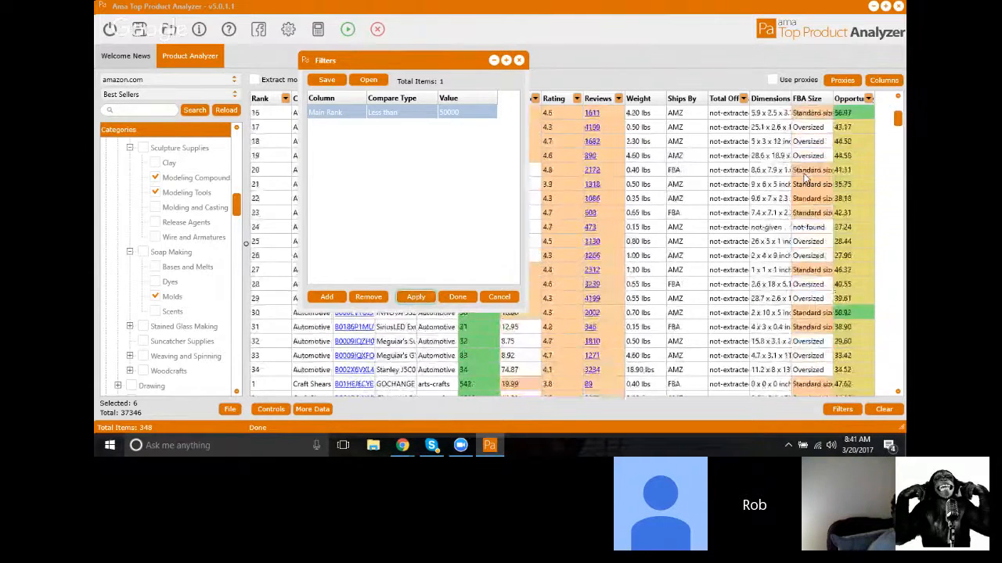
scroll(806, 179, up, 2)
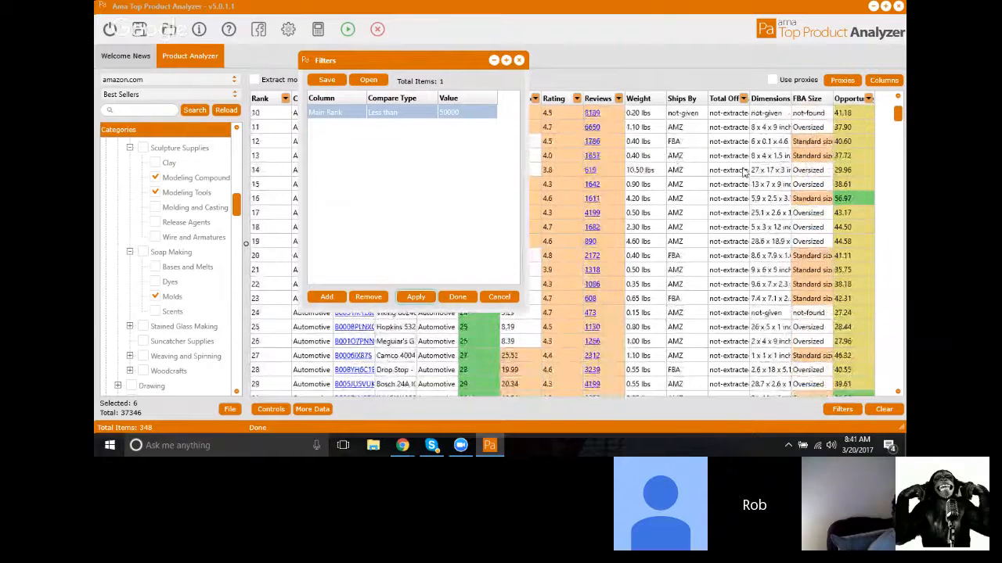
Clear the Main Rank filter's value and move the Filters window over the category list, clear of the numeric result columns.
click(458, 113)
key(BackSpace)
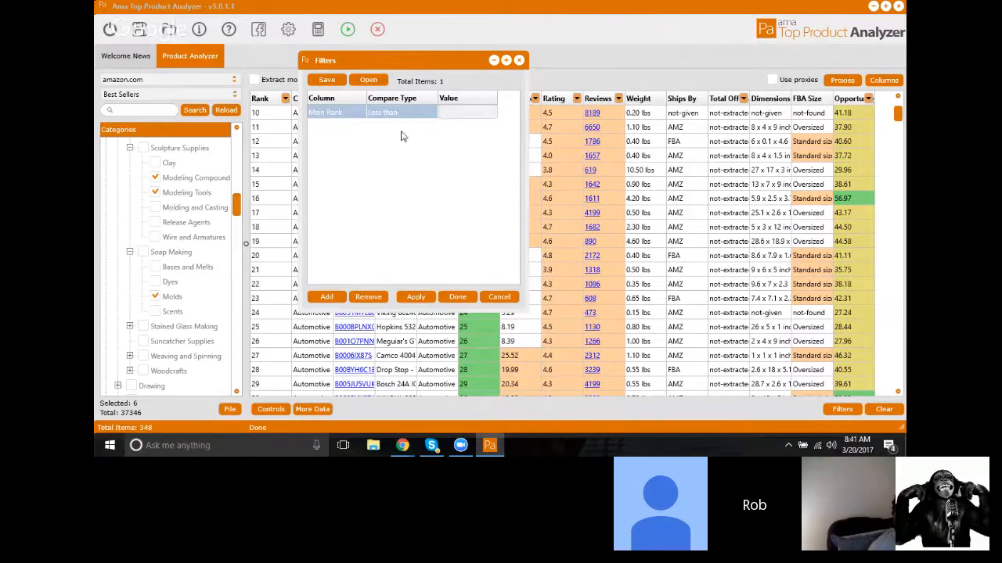
click(357, 118)
click(358, 117)
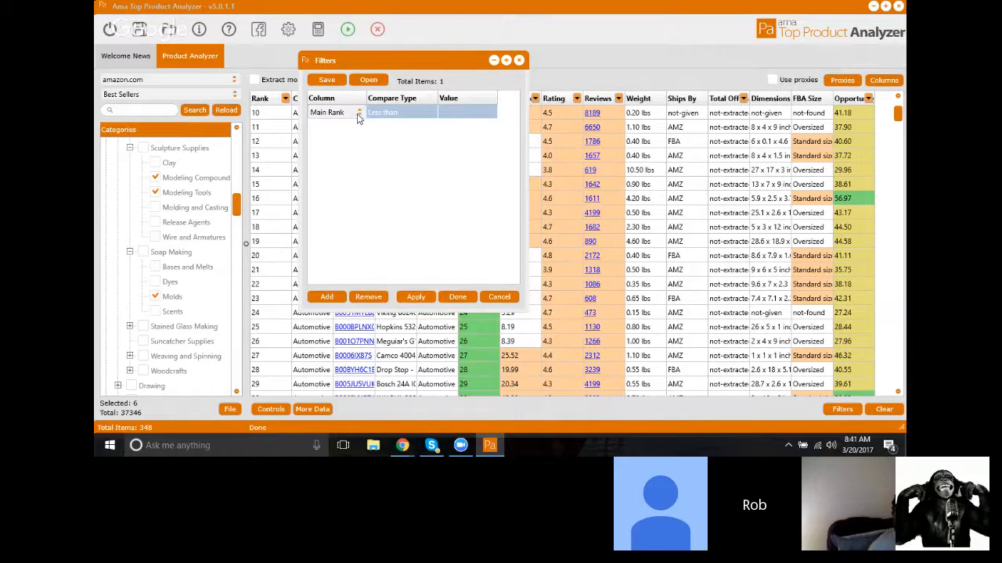
click(358, 113)
click(407, 113)
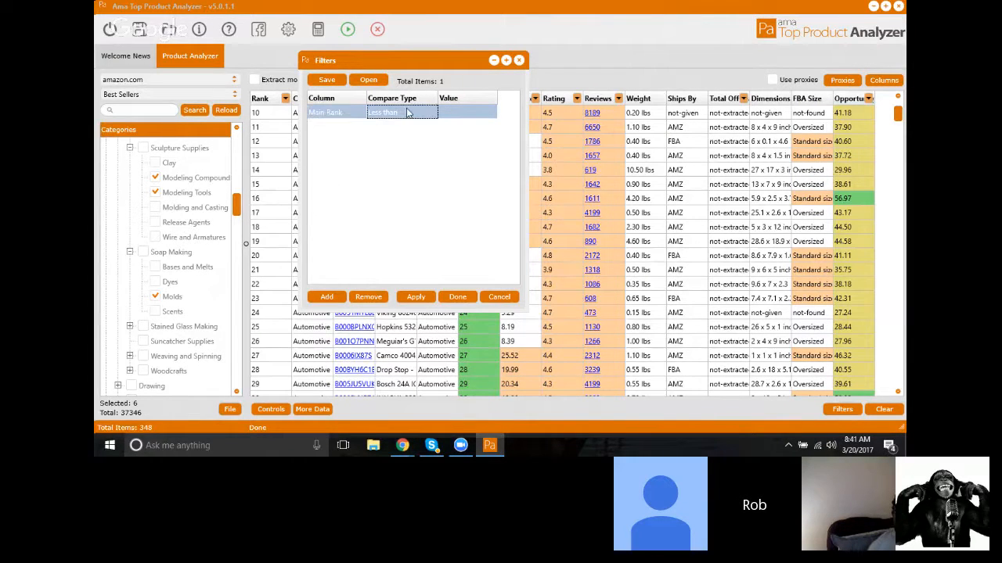
click(354, 114)
drag(390, 55, 761, 130)
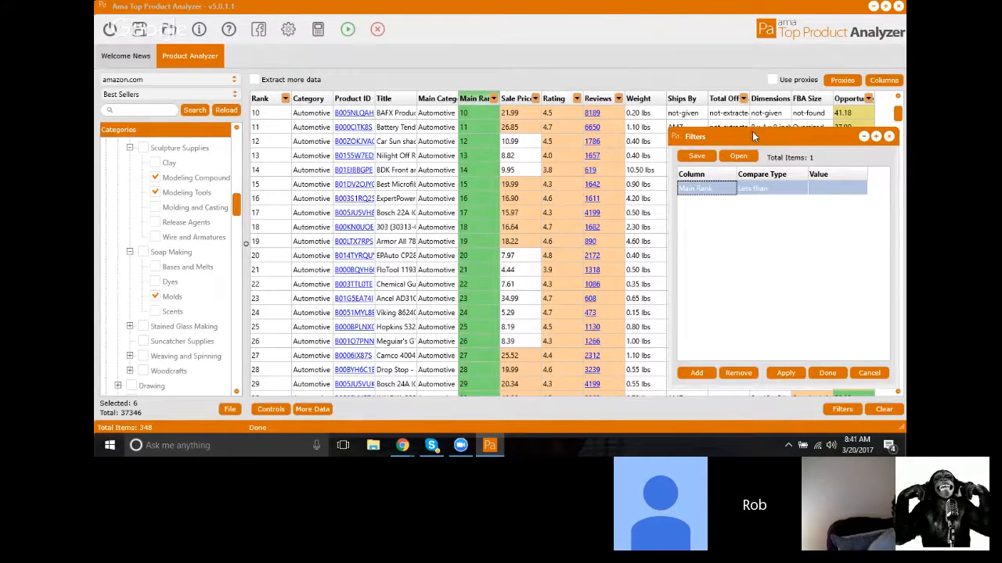
drag(752, 135, 287, 53)
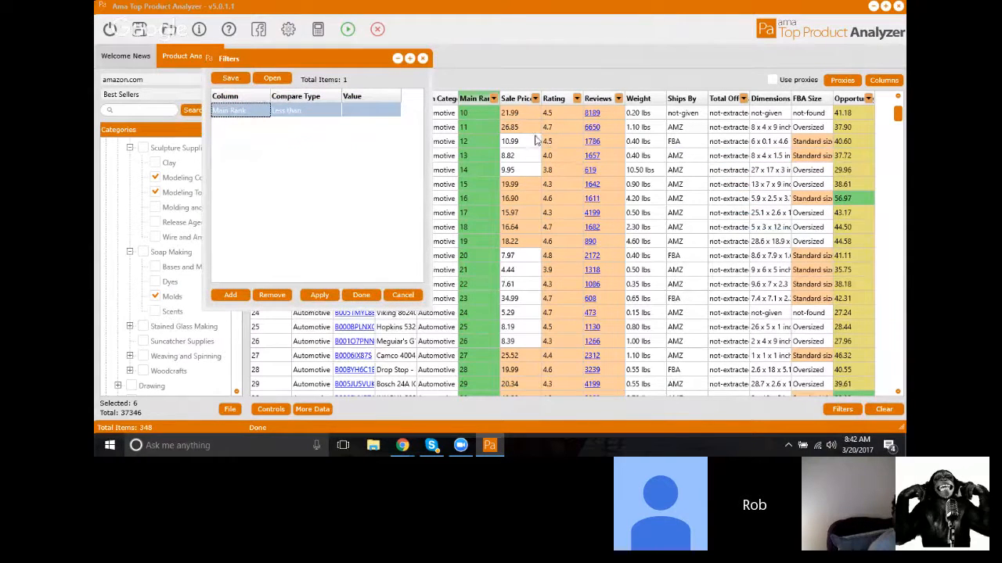
Change the filter's column to Reviews and set its value to 200, keeping the Less than comparison.
click(239, 111)
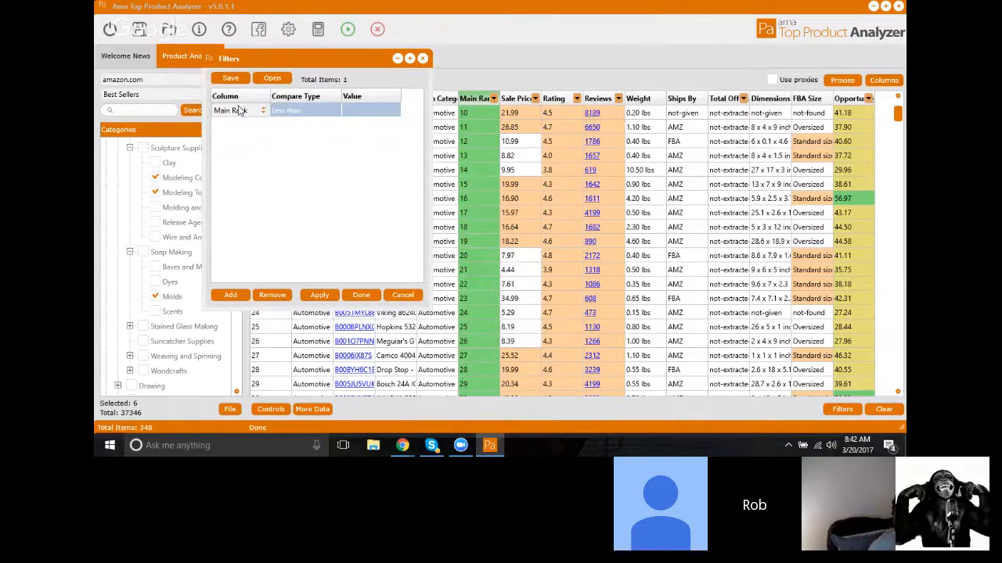
click(263, 111)
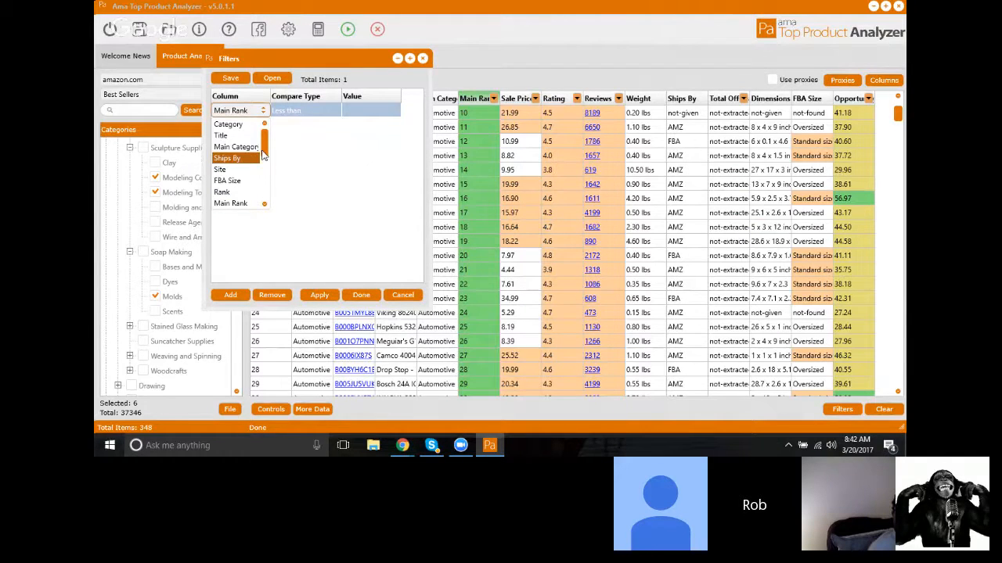
drag(263, 154, 265, 195)
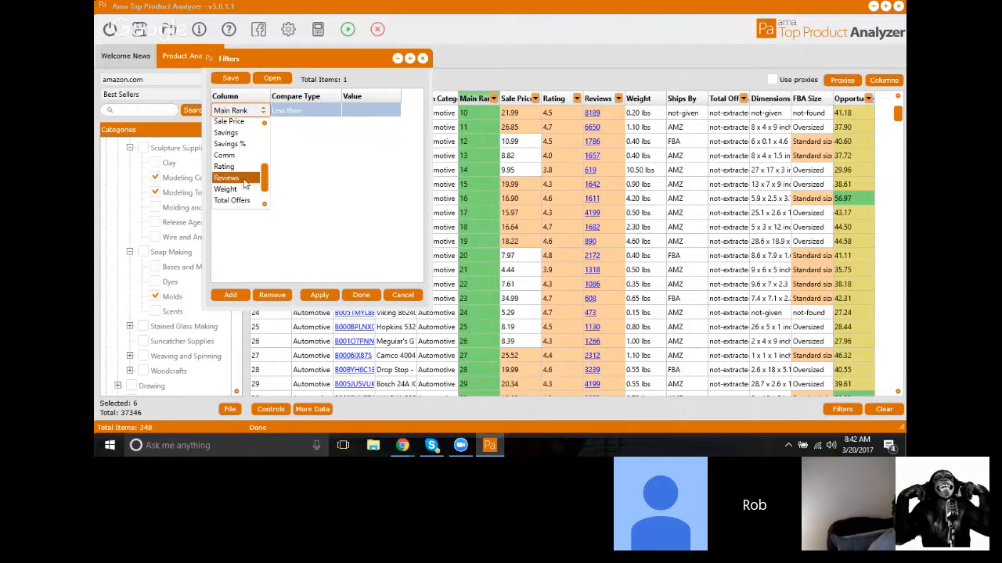
click(248, 180)
click(317, 111)
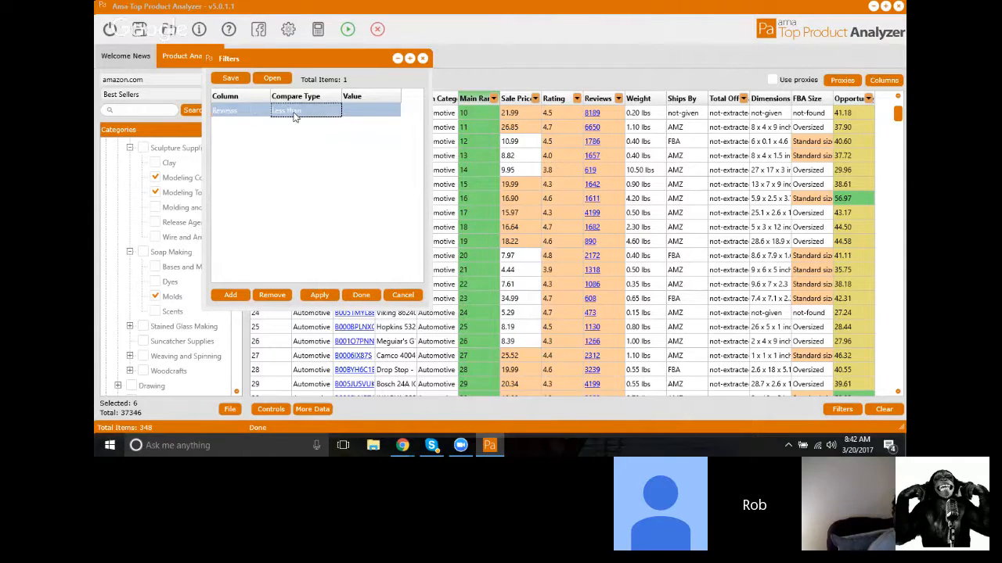
click(381, 111)
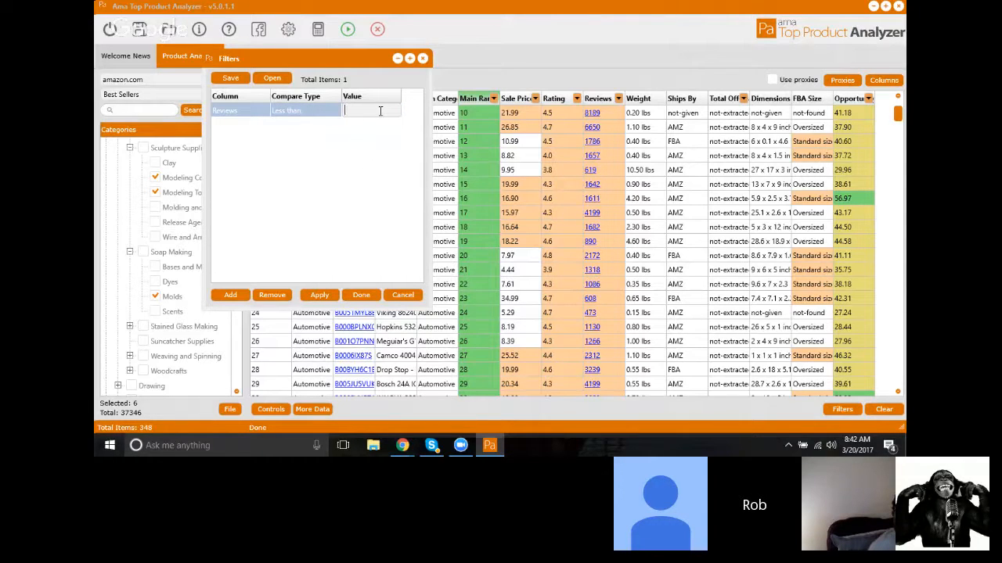
click(342, 133)
Add a second filter on the Sale Price column with the Less than comparison and a value of 50.
click(232, 296)
click(256, 128)
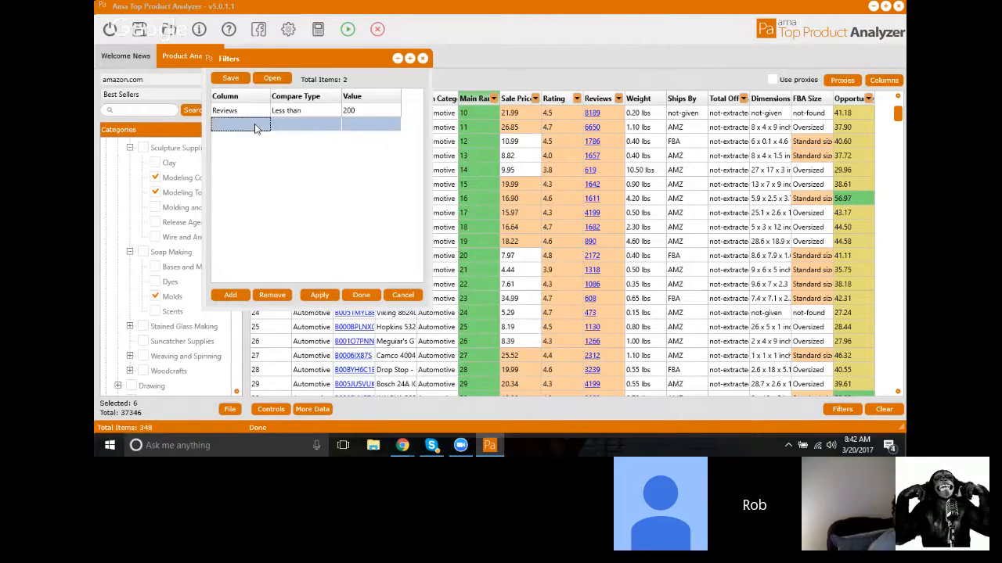
click(262, 127)
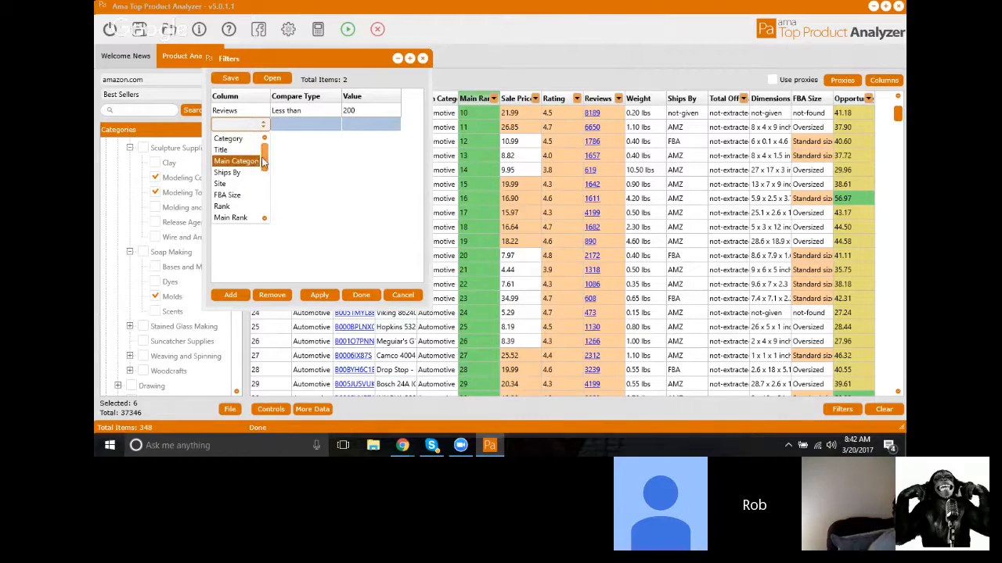
scroll(239, 169, down, 3)
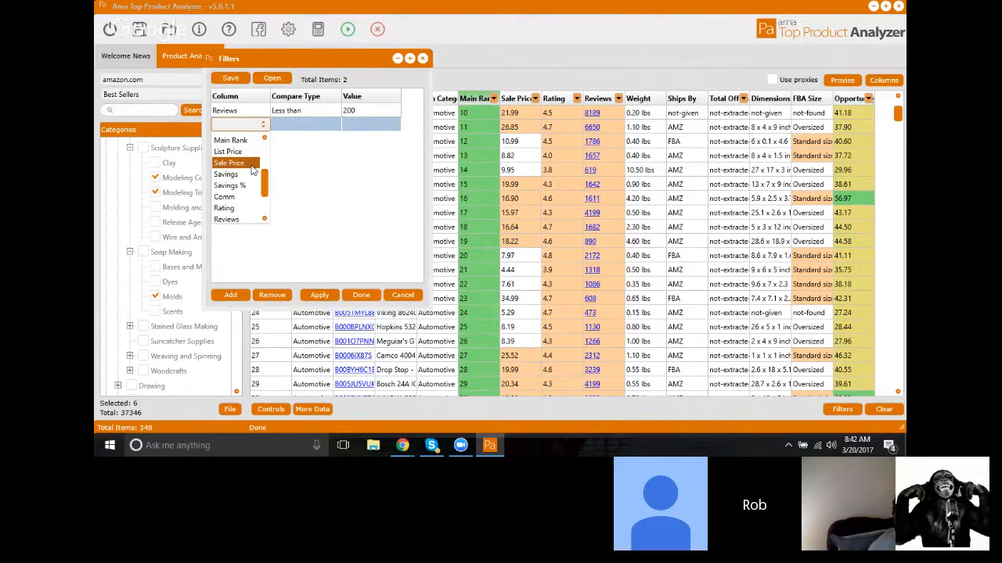
click(235, 163)
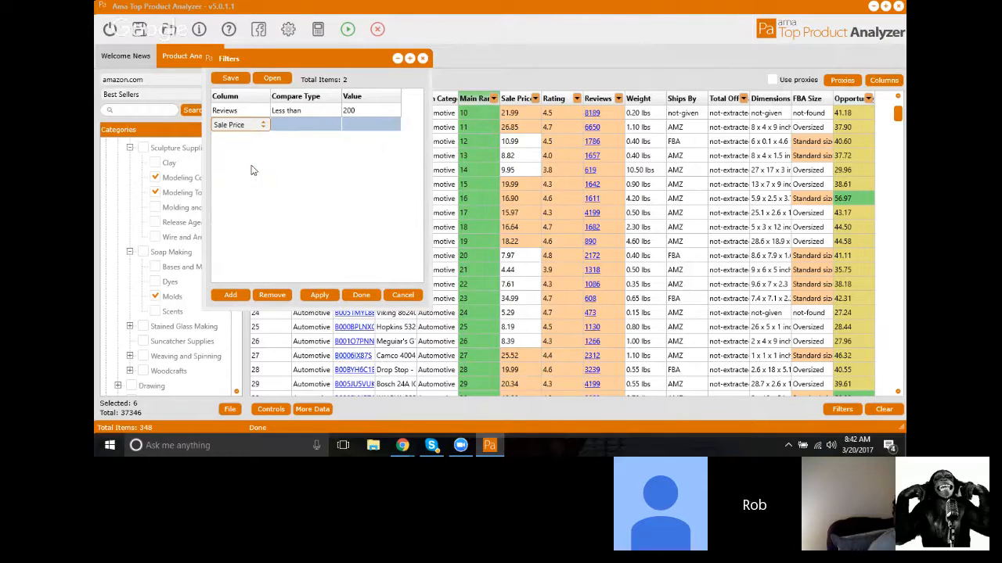
click(309, 124)
click(335, 126)
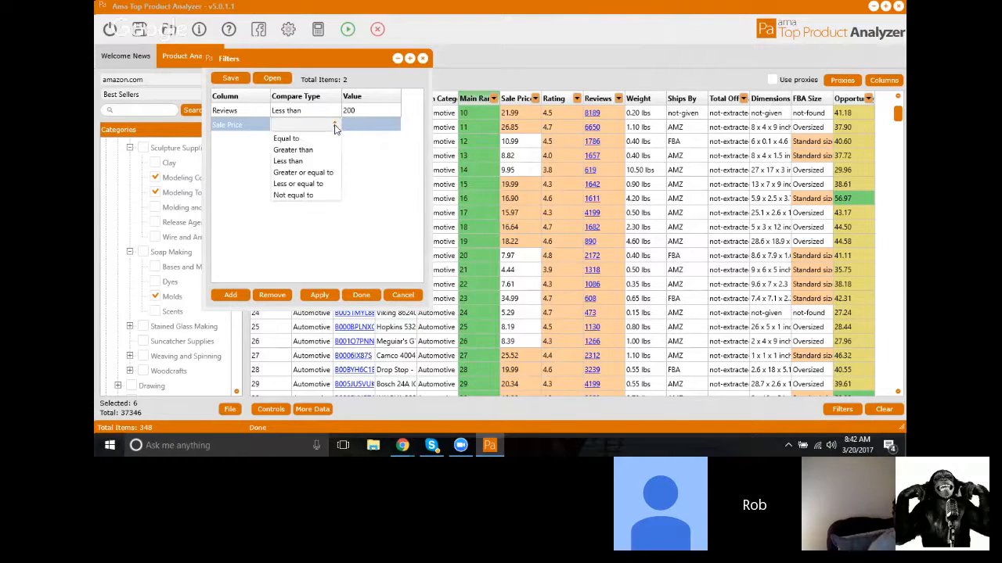
click(324, 160)
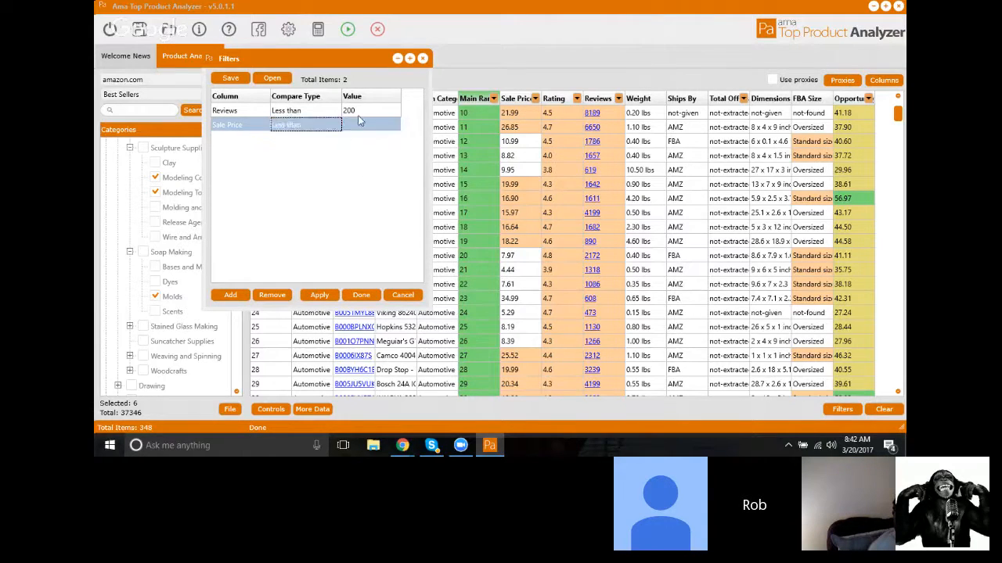
click(361, 123)
key(Return)
Add a third filter on the Sale Price column with the Greater than comparison and a value of 25.
click(232, 292)
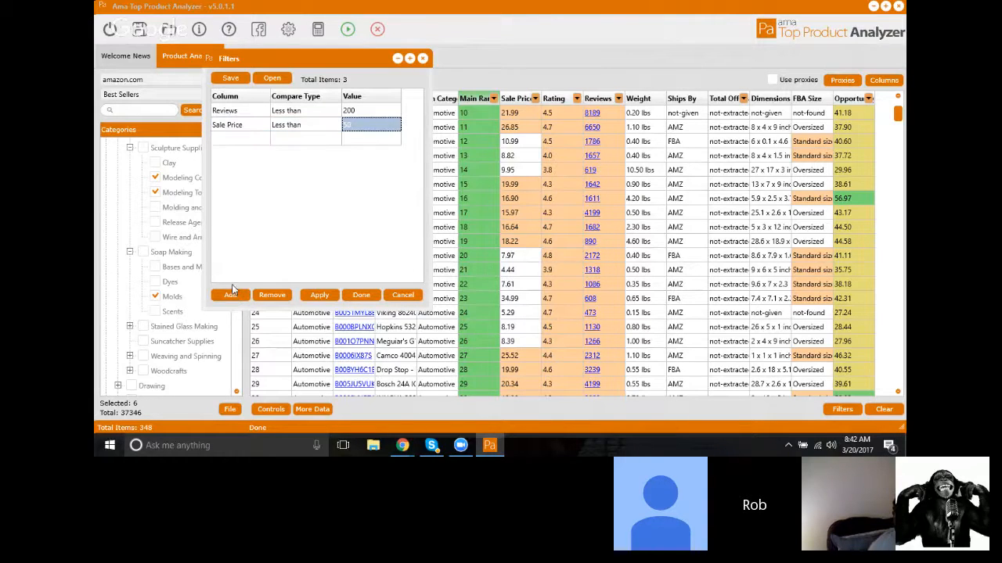
click(249, 140)
click(262, 139)
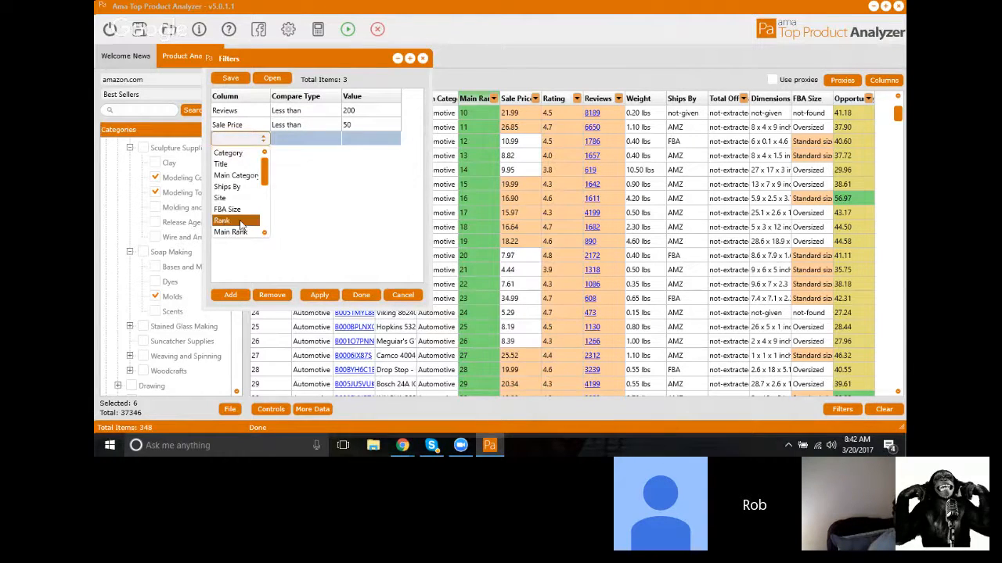
drag(264, 179, 265, 202)
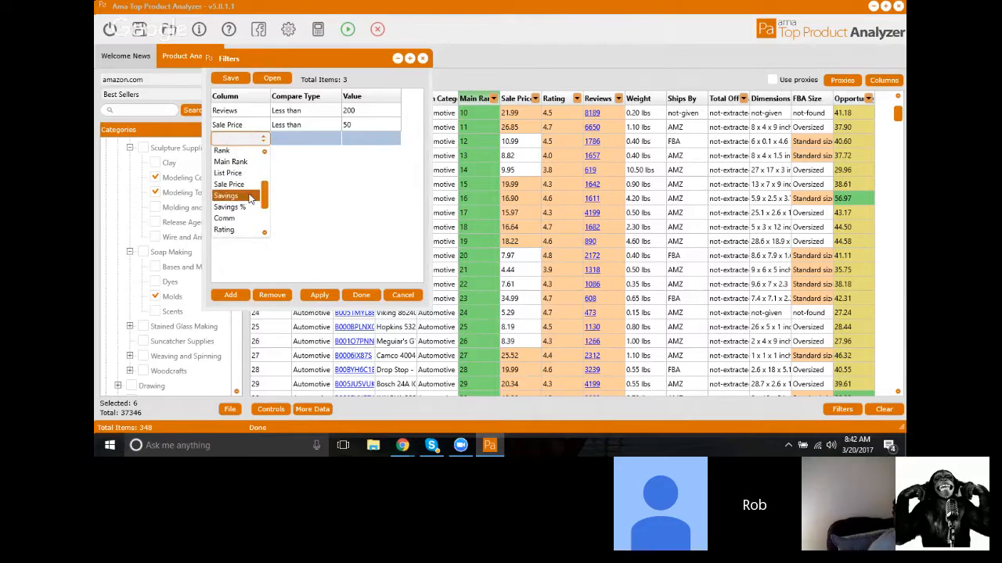
click(239, 186)
click(295, 138)
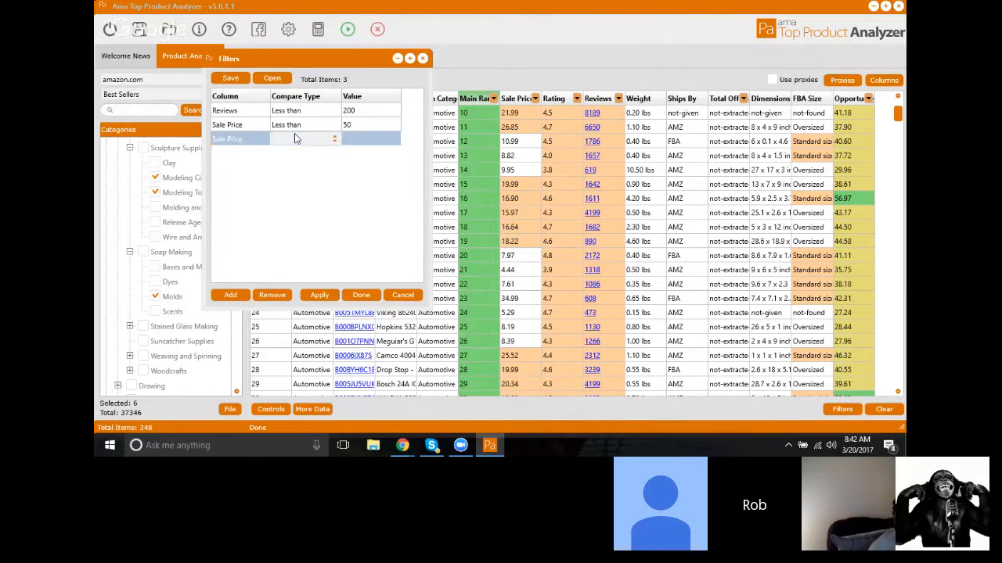
click(334, 140)
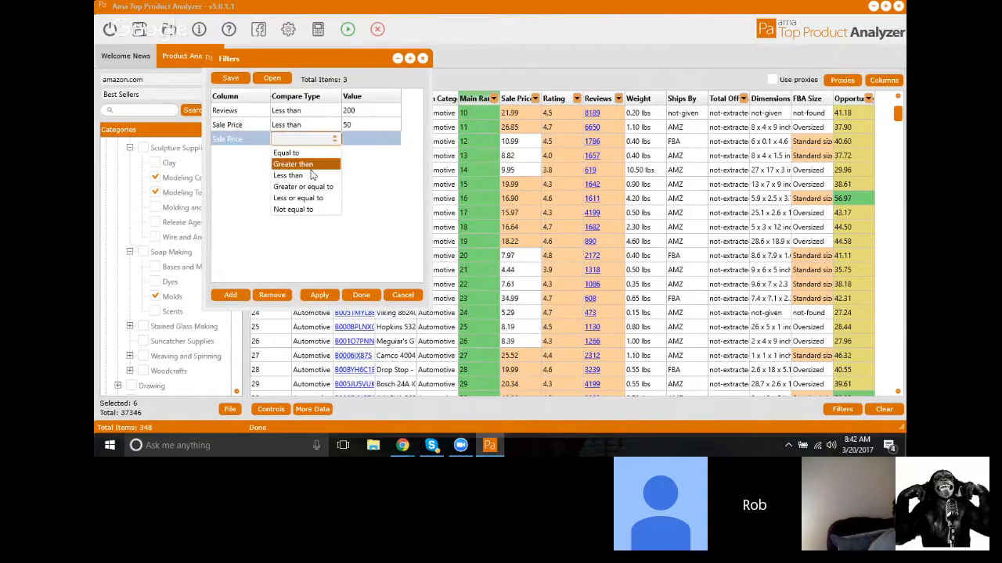
click(310, 166)
click(354, 139)
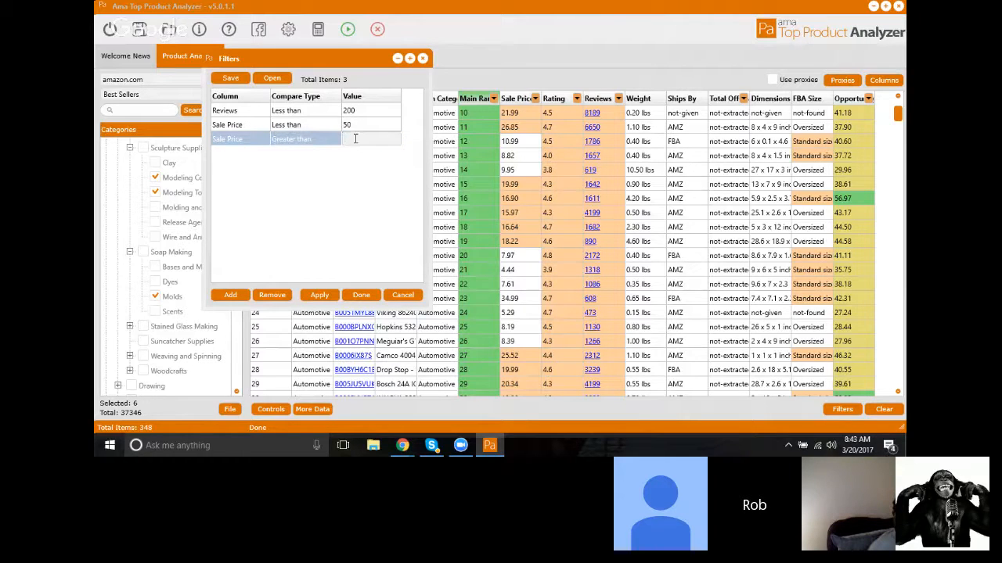
key(Return)
Apply the three filters, finish the Filters window, and look through the filtered products.
drag(304, 59, 333, 65)
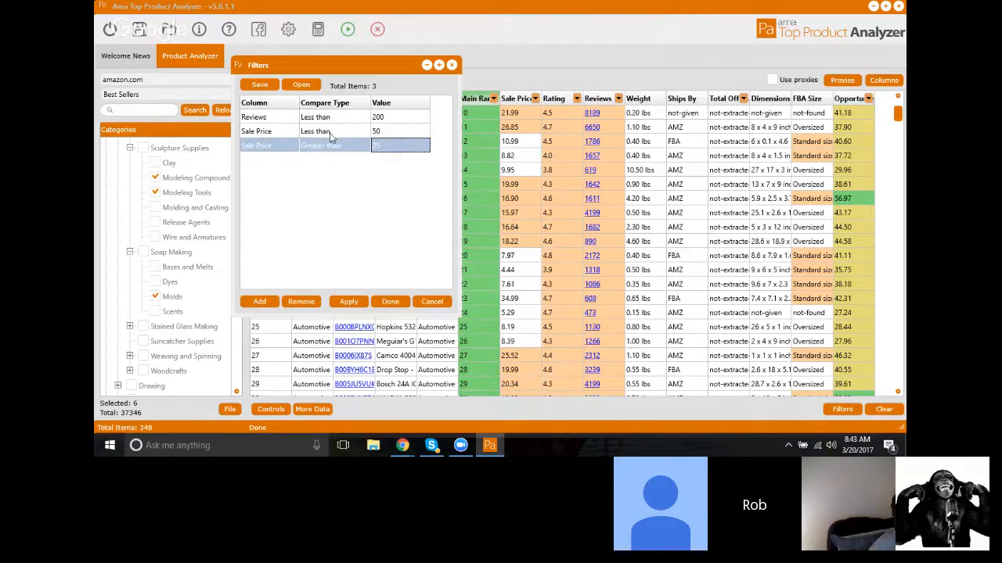
click(349, 303)
click(351, 304)
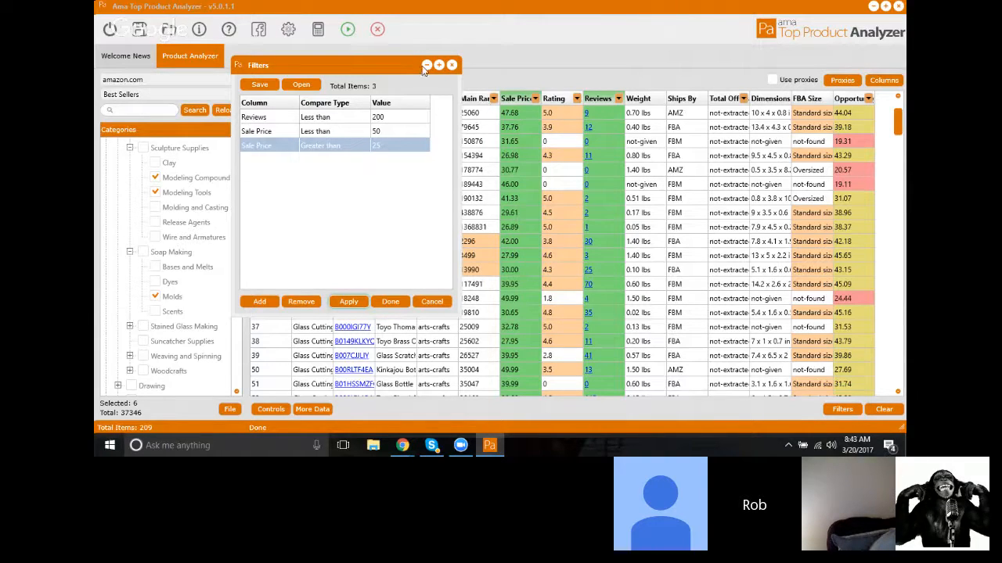
click(391, 302)
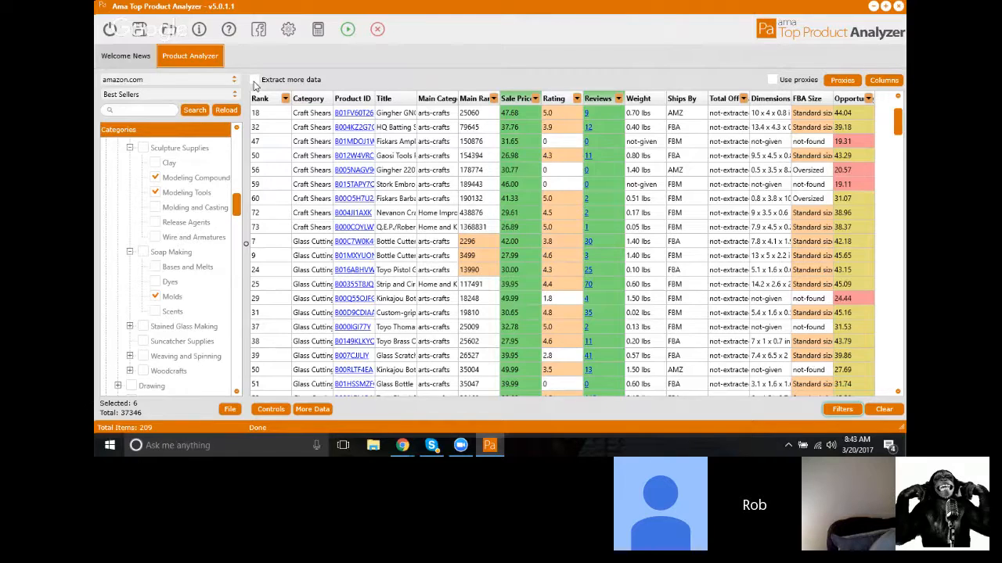
scroll(523, 153, down, 1)
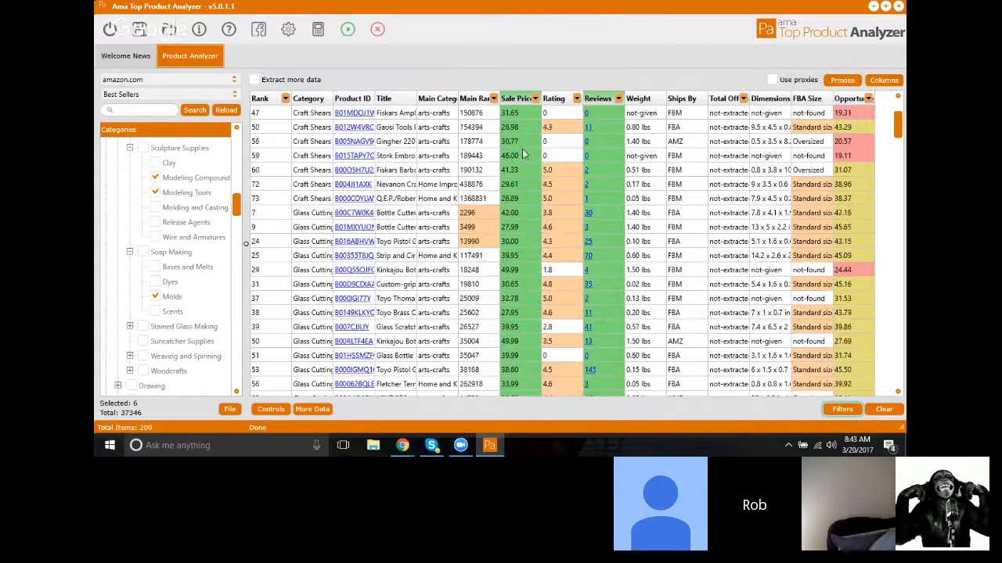
scroll(522, 149, down, 3)
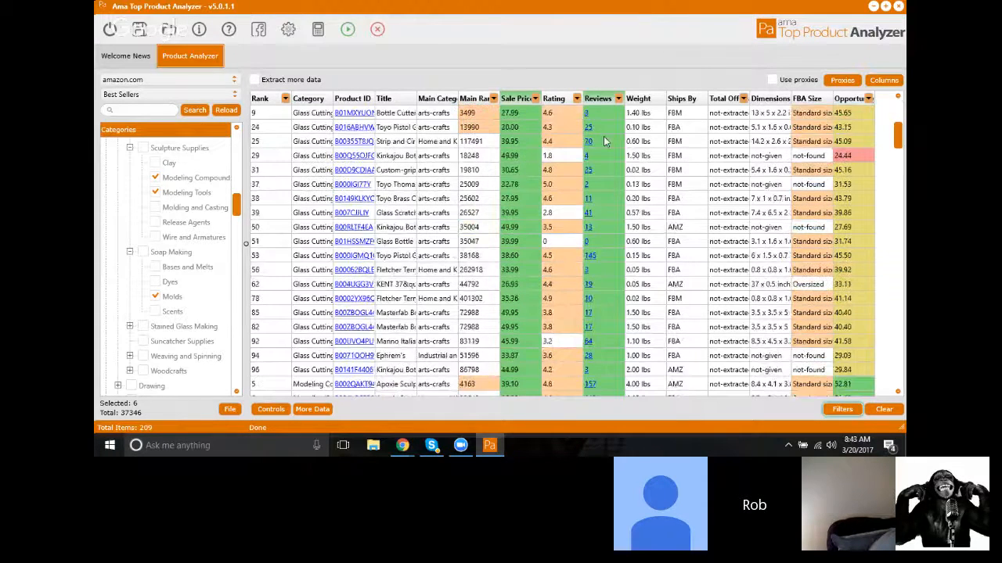
scroll(603, 136, down, 2)
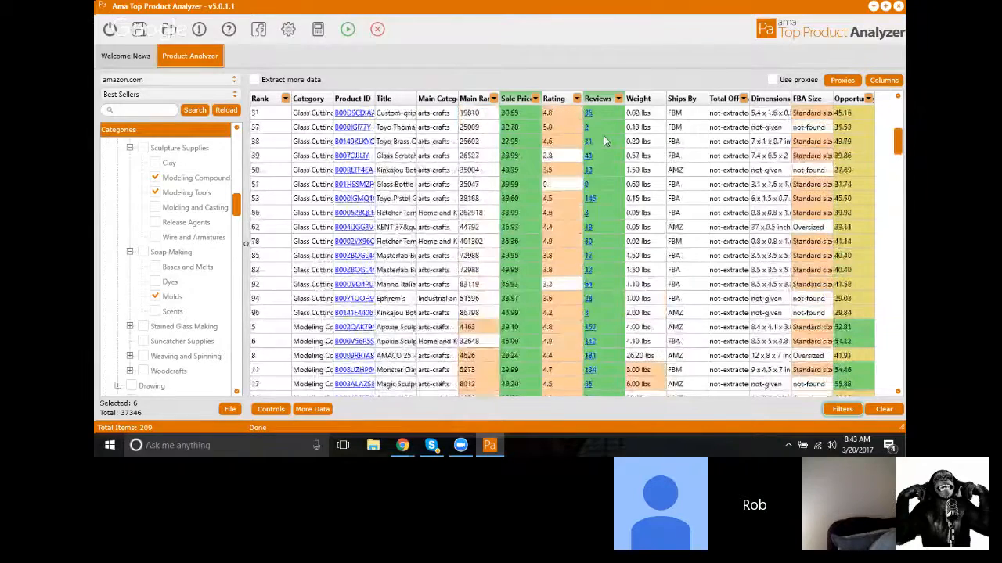
scroll(603, 135, up, 4)
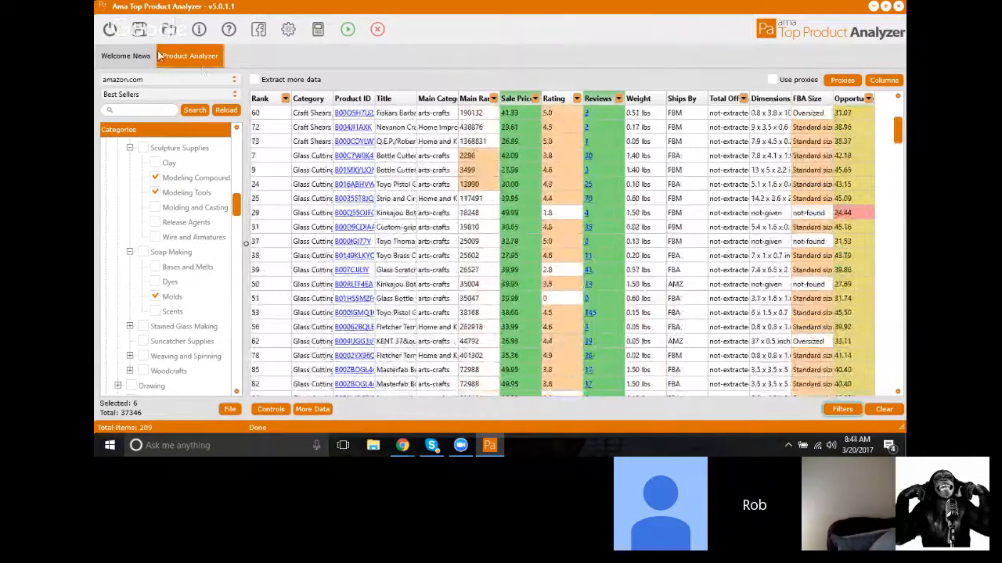
Enable Extract more data and start extracting data for all rows, submitting the requested captcha text.
click(254, 80)
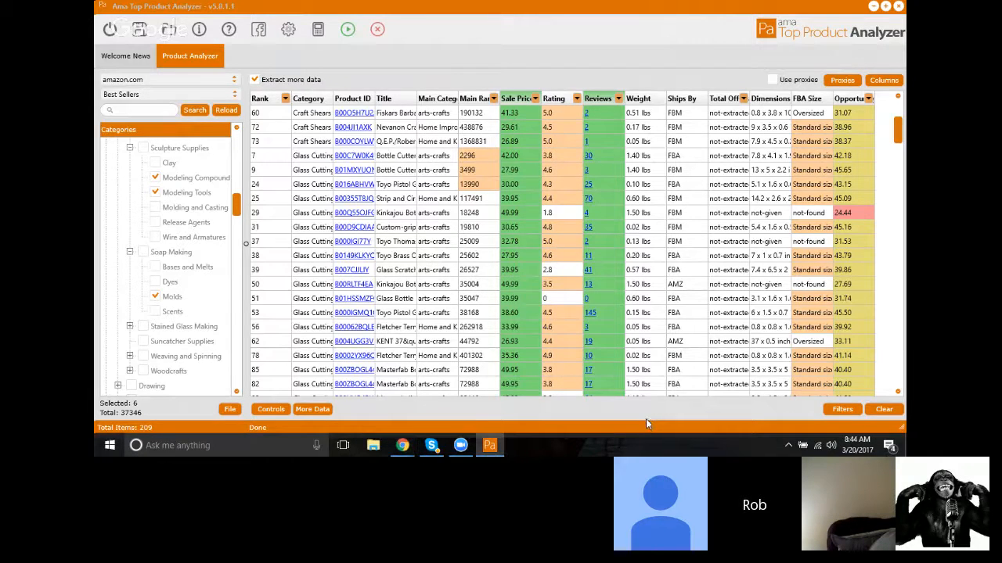
click(314, 411)
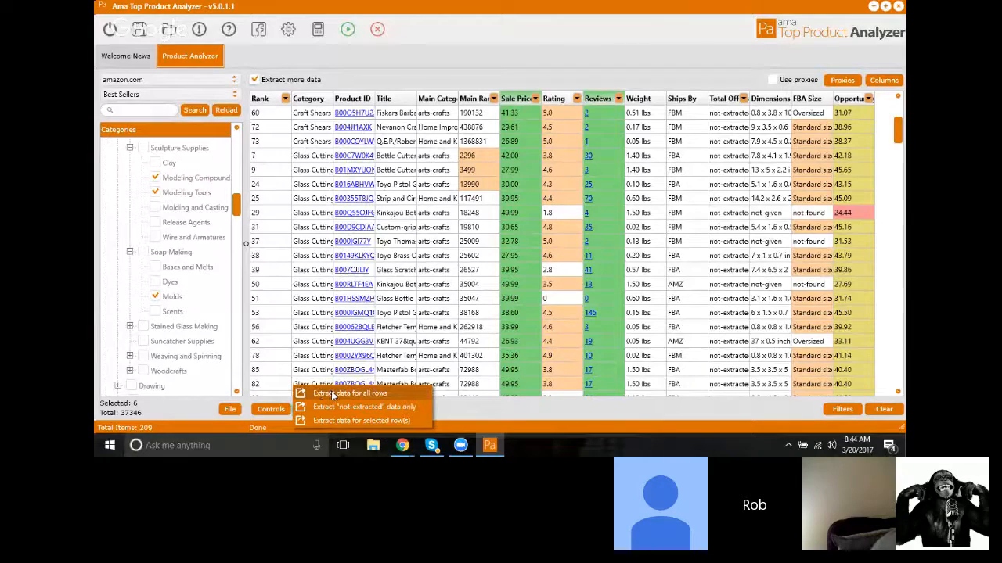
click(345, 394)
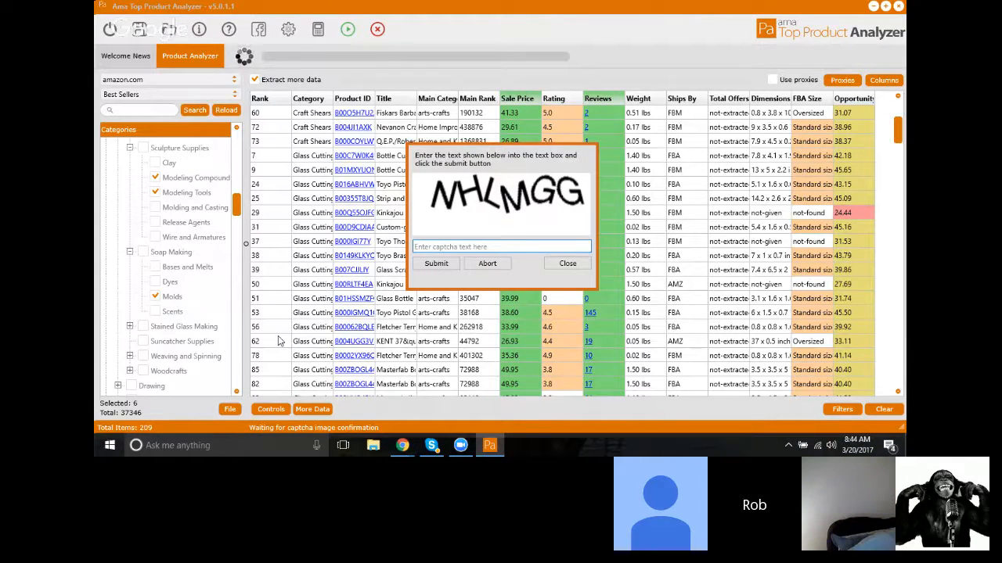
text(NHLMGG)
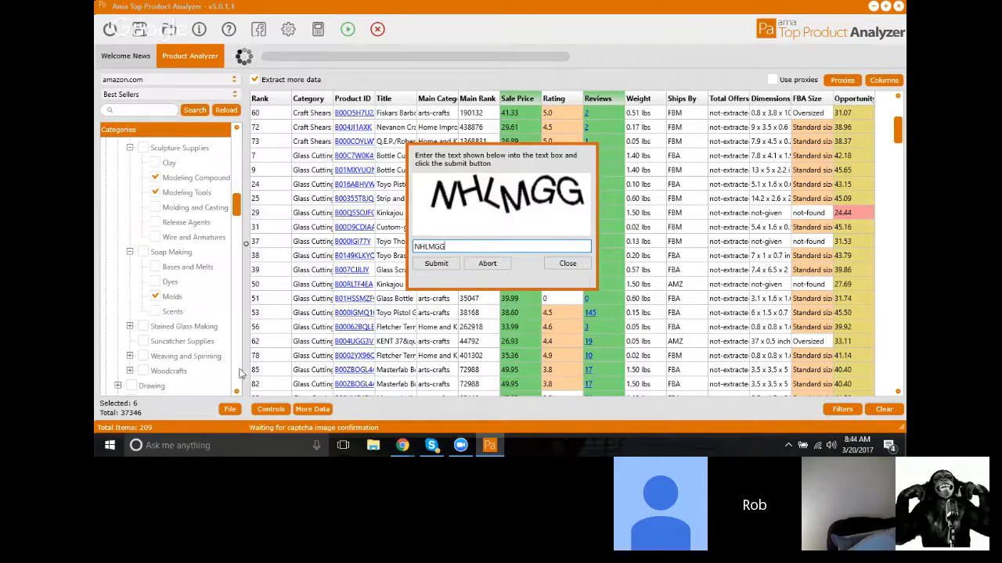
click(438, 264)
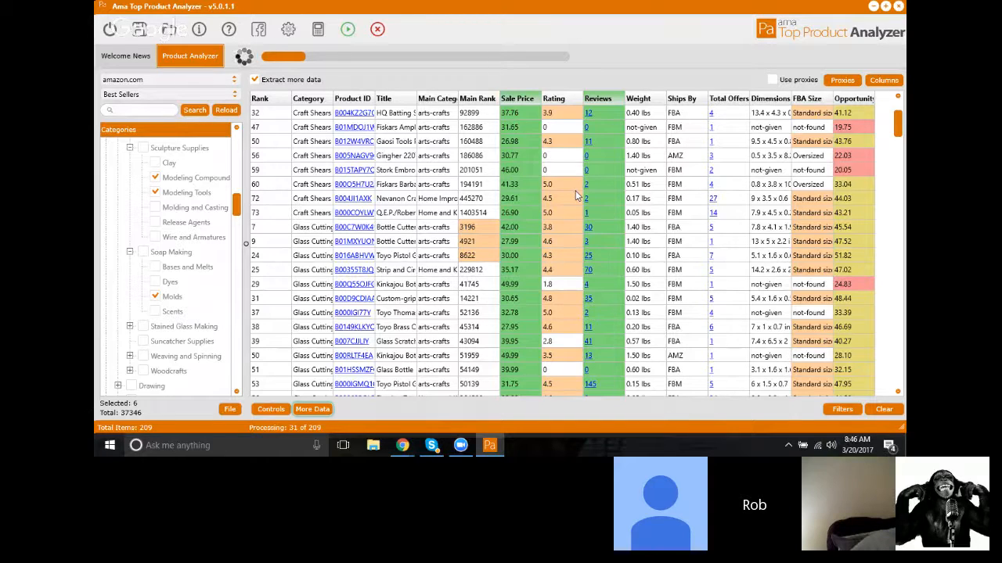
Review the actions available for the results, including weight and dimension conversions, and try to look up Products also bought.
right_click(624, 200)
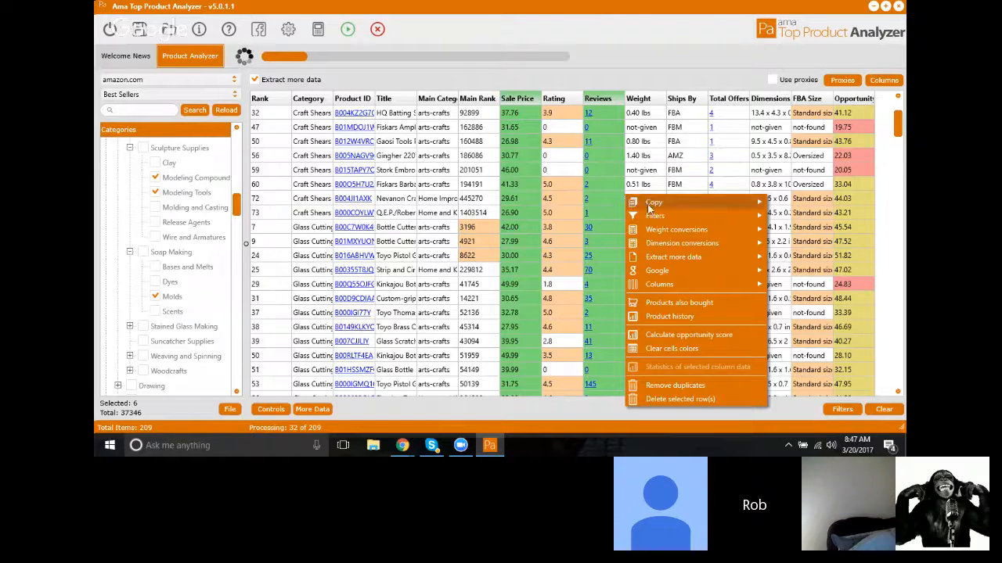
mouse_move(648, 204)
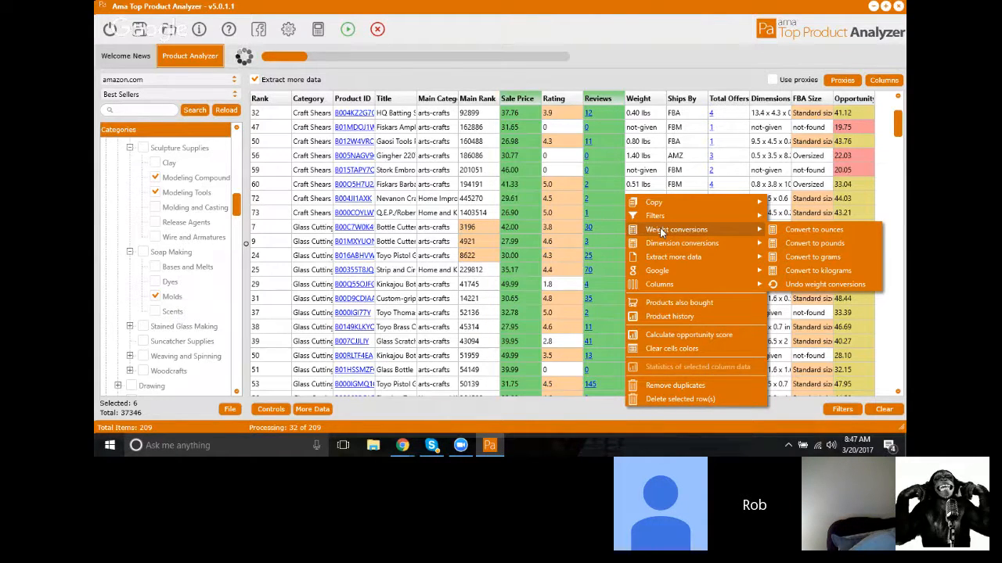
mouse_move(664, 249)
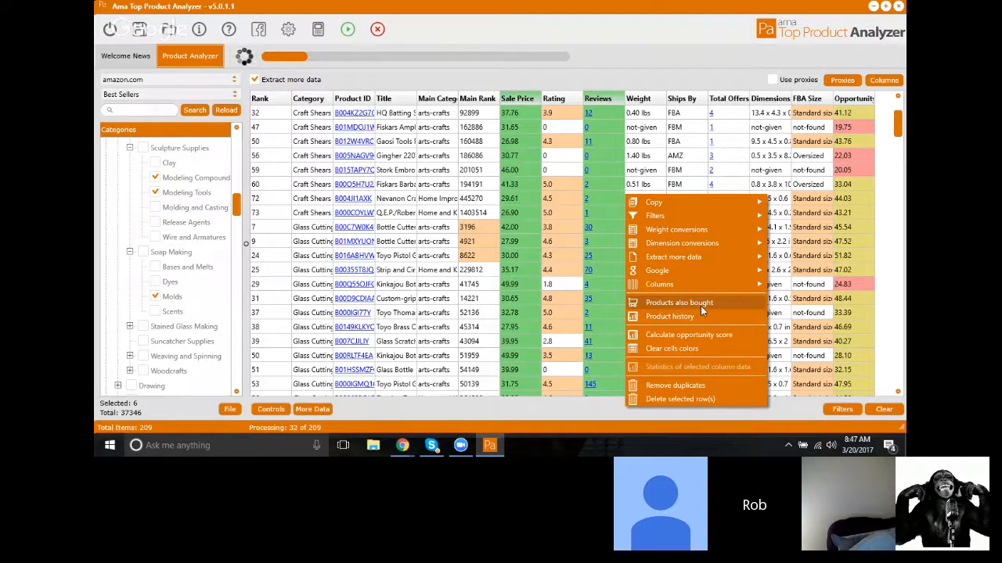
mouse_move(692, 291)
click(687, 302)
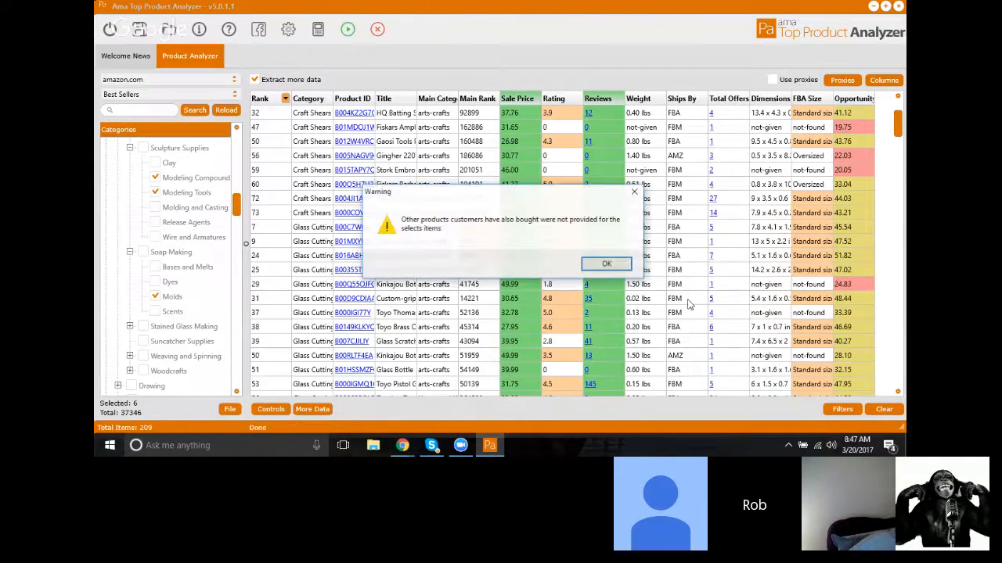
click(606, 266)
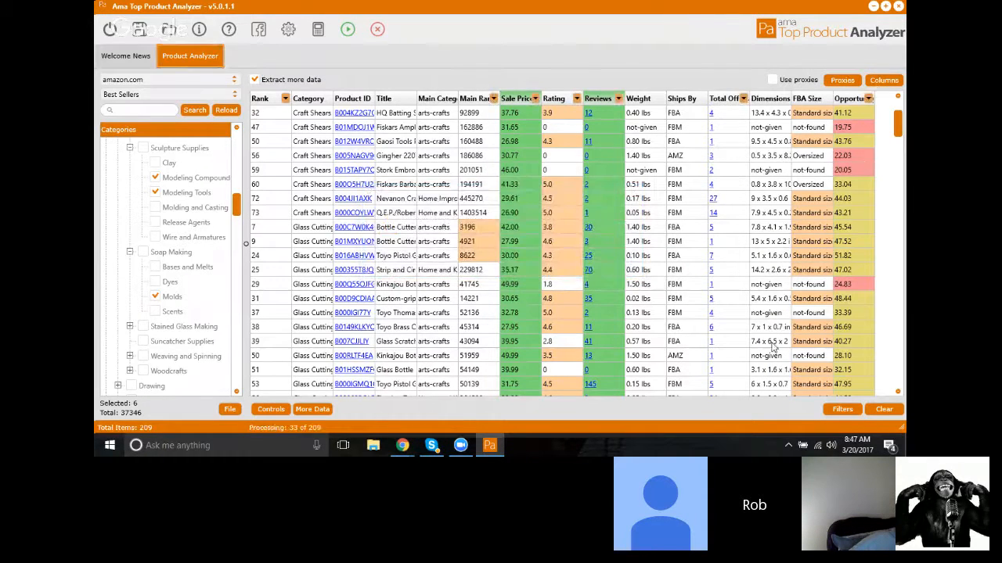
Select the title of the HQ Batting product at rank 32 and try to open its product history.
right_click(389, 110)
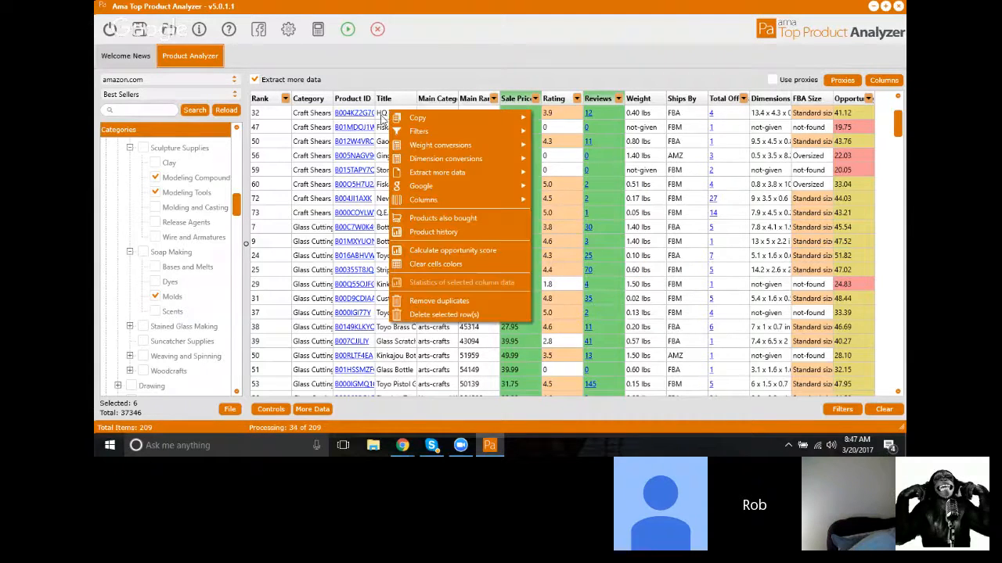
click(383, 116)
click(383, 116)
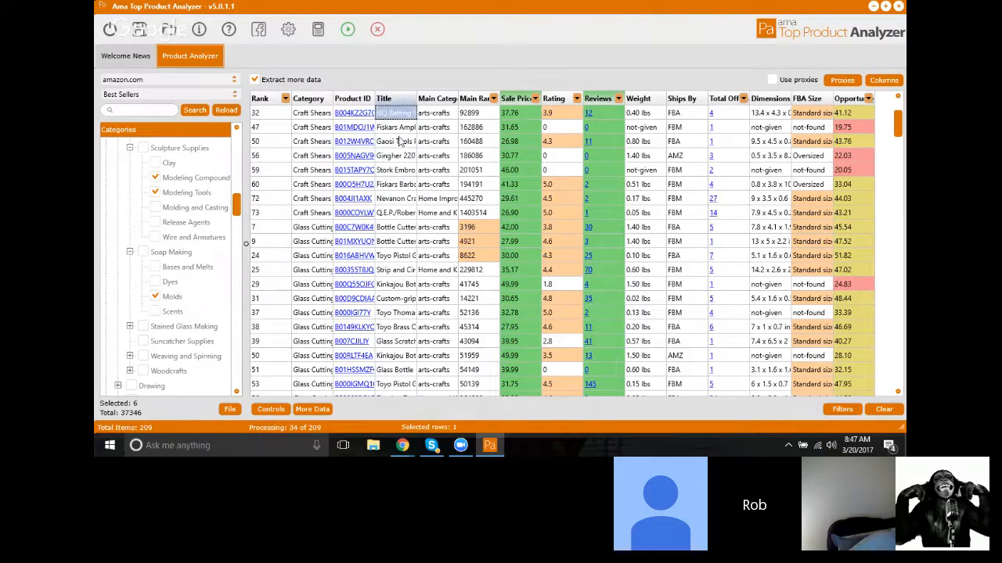
right_click(397, 116)
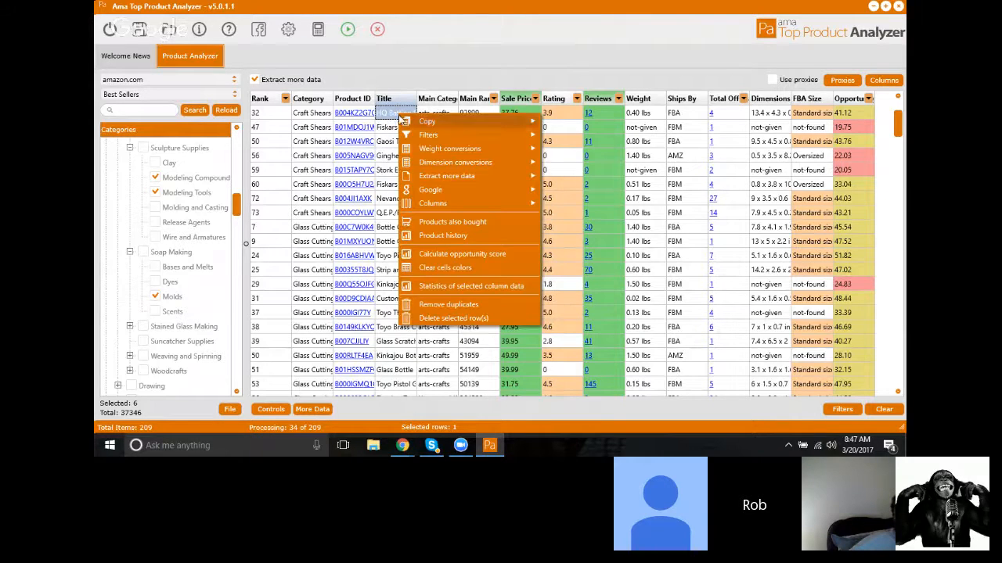
click(460, 236)
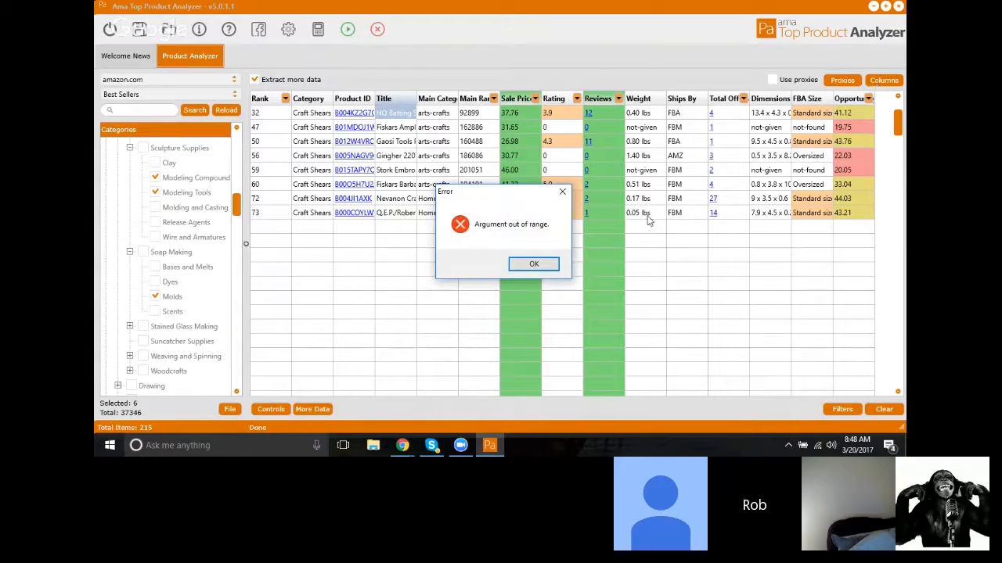
click(529, 264)
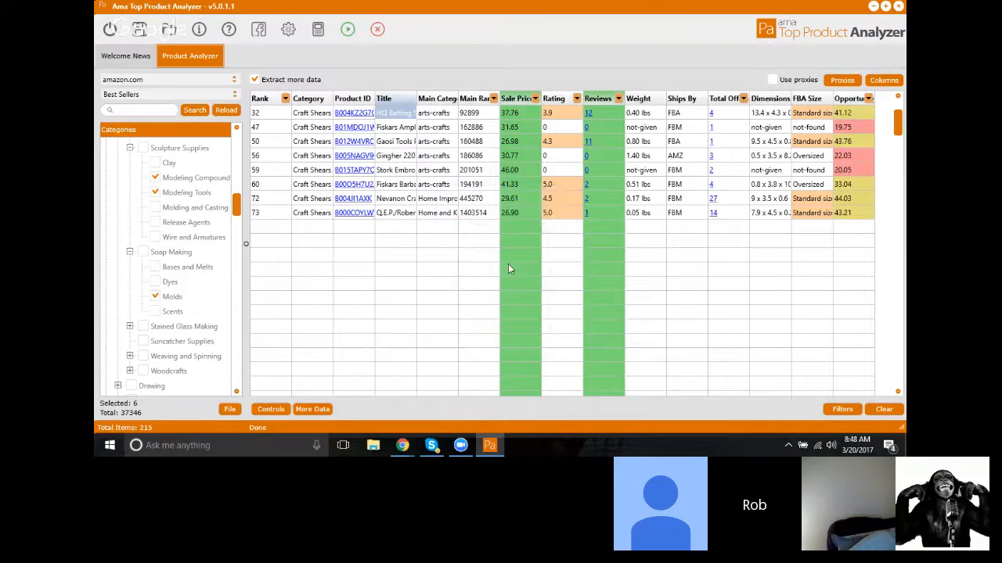
Look up Products also bought from the HQ Batting title at rank 32 and the Fiskars Amplify title at rank 47, and stop the extraction.
right_click(391, 219)
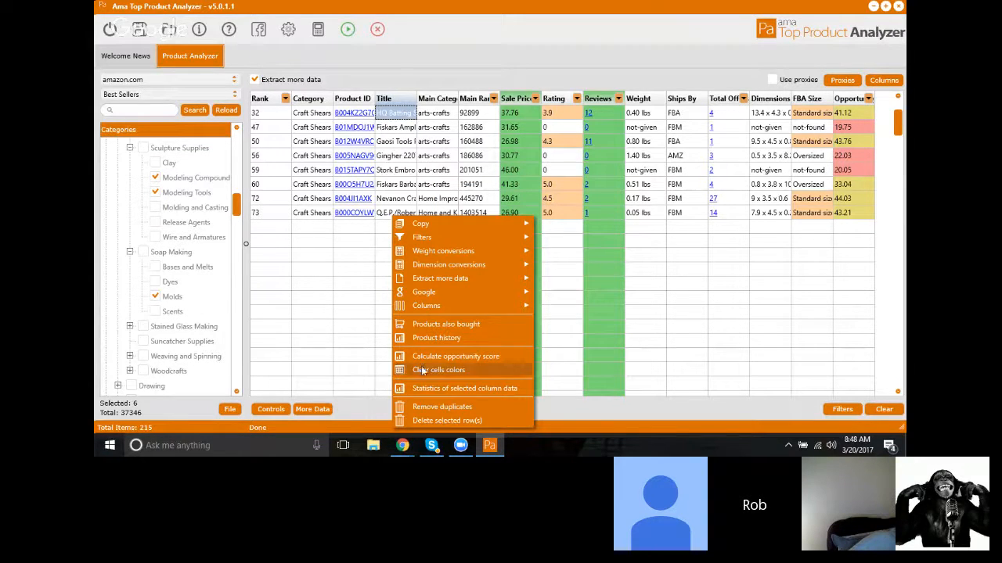
click(452, 324)
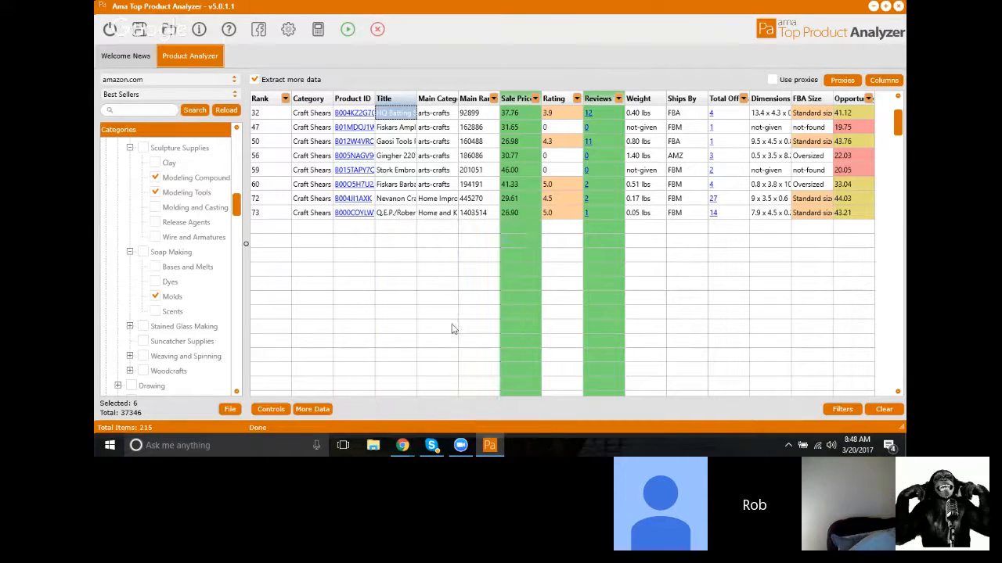
click(415, 157)
click(402, 128)
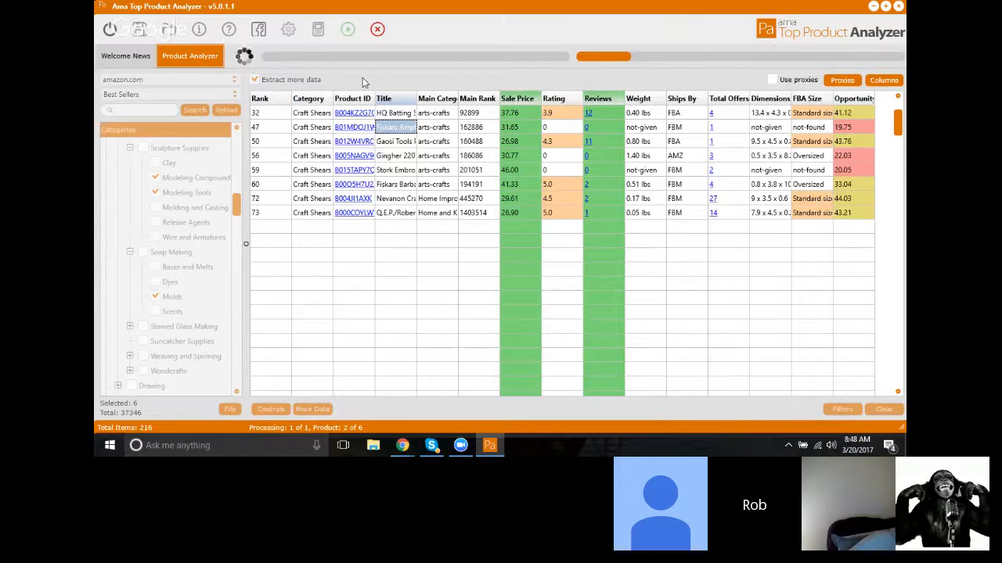
click(722, 270)
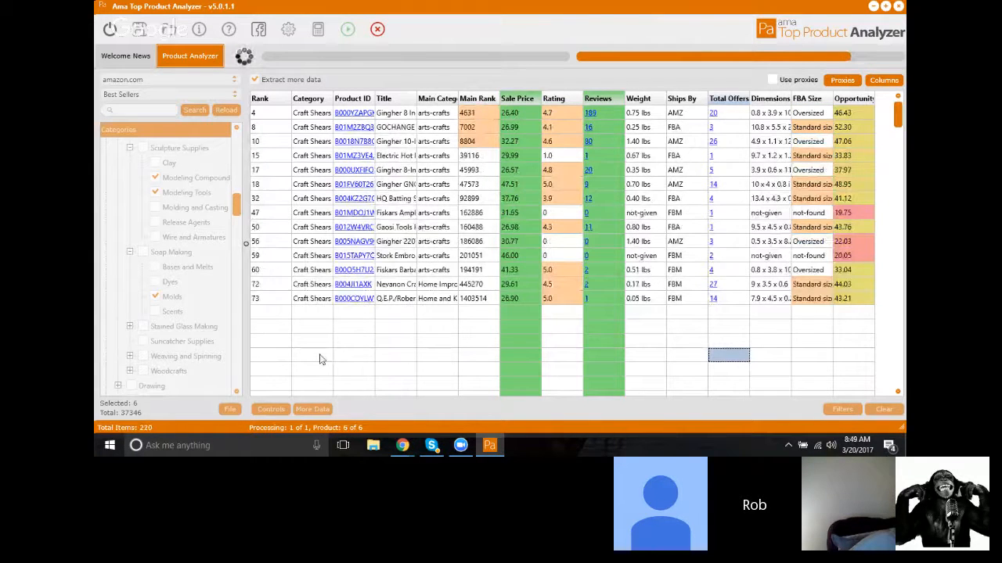
click(377, 31)
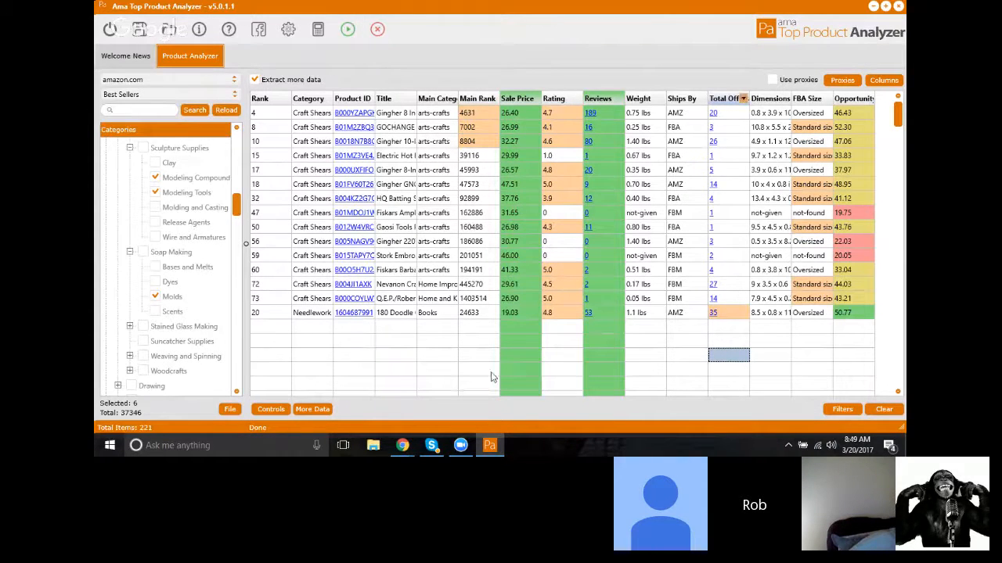
Look over the extended product results and review the actions available for them, including the filter options.
scroll(833, 343, down, 1)
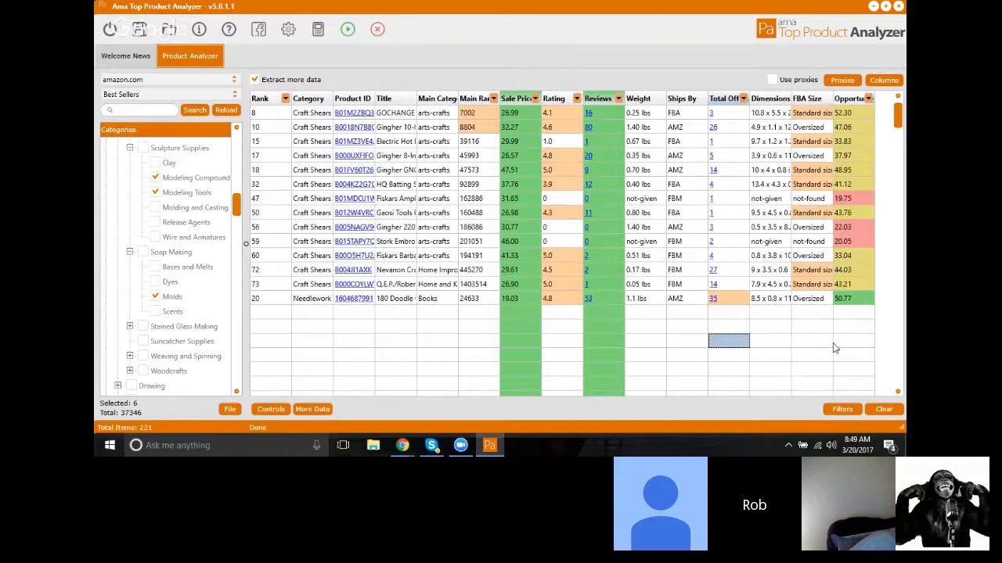
scroll(833, 343, up, 1)
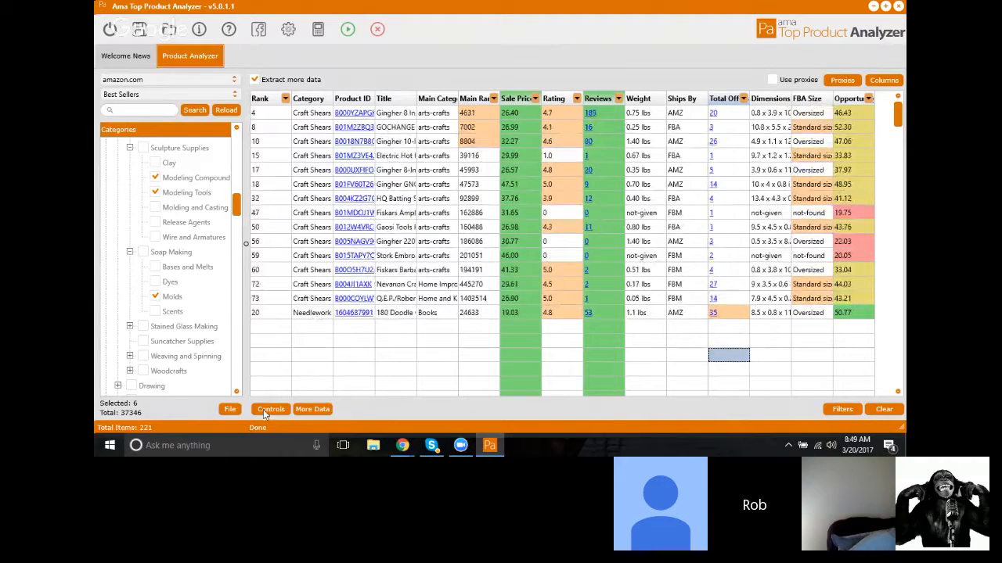
click(380, 373)
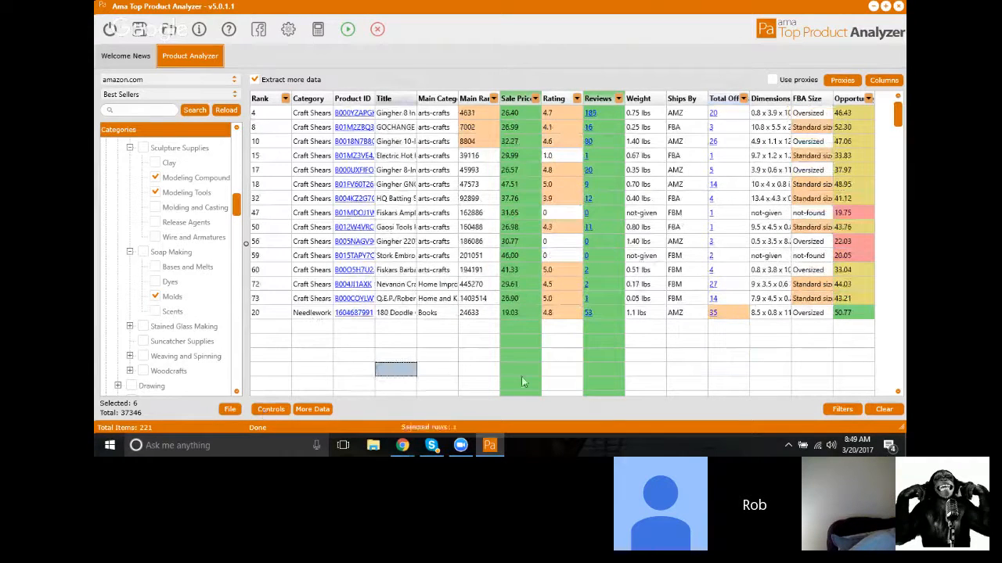
right_click(821, 356)
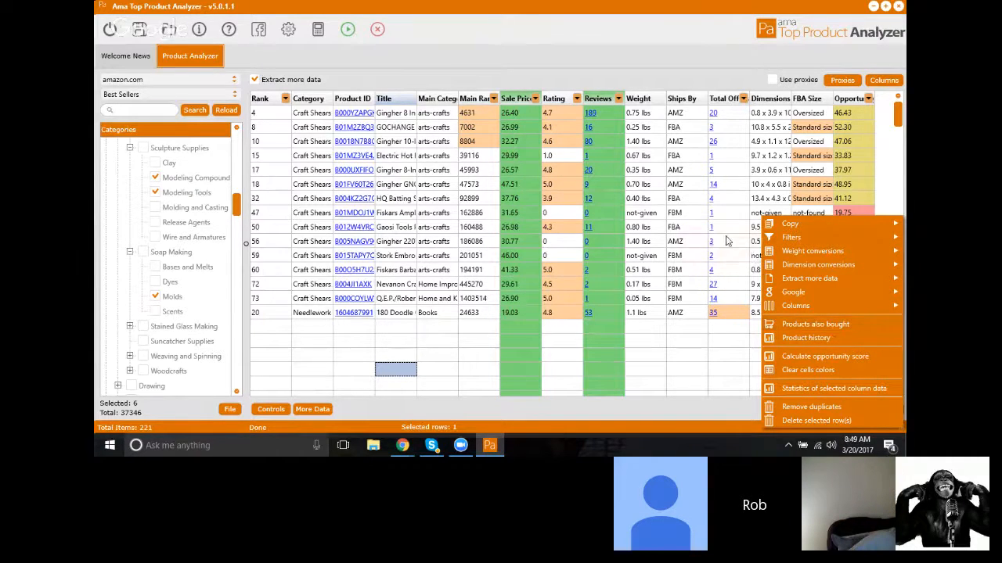
mouse_move(793, 239)
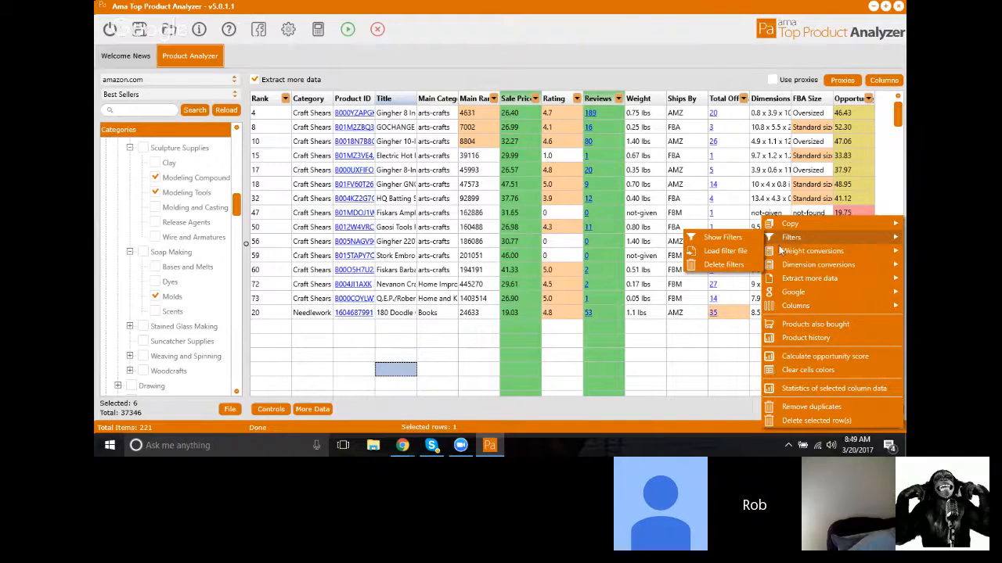
click(715, 382)
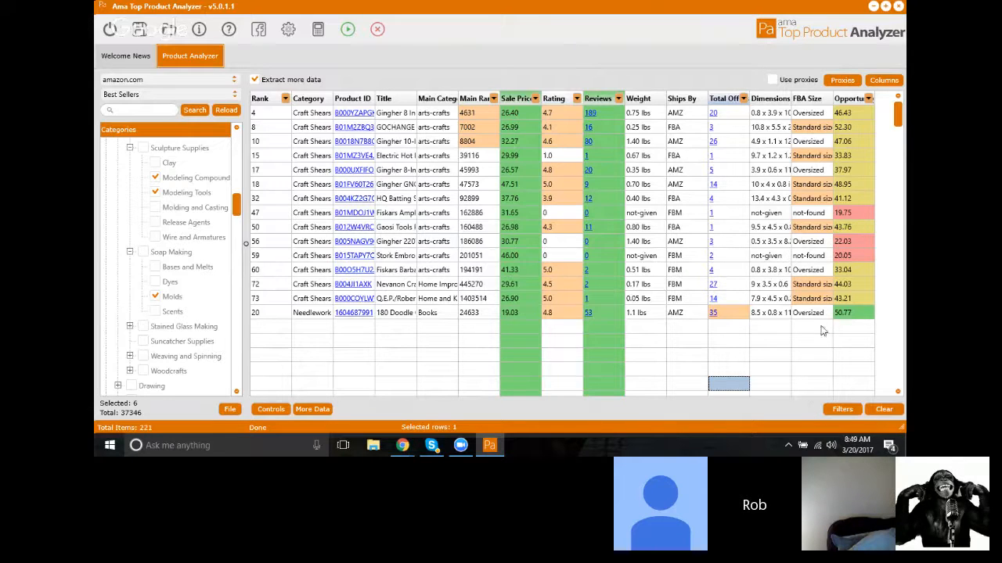
Review the actions for the rank 8 product and sort the results by opportunity score, highest first.
right_click(542, 141)
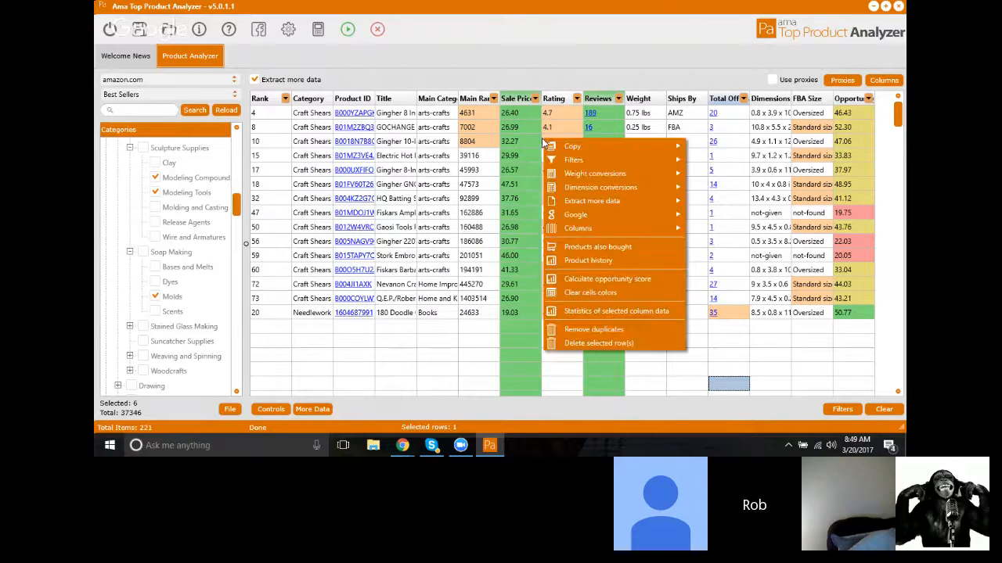
click(561, 128)
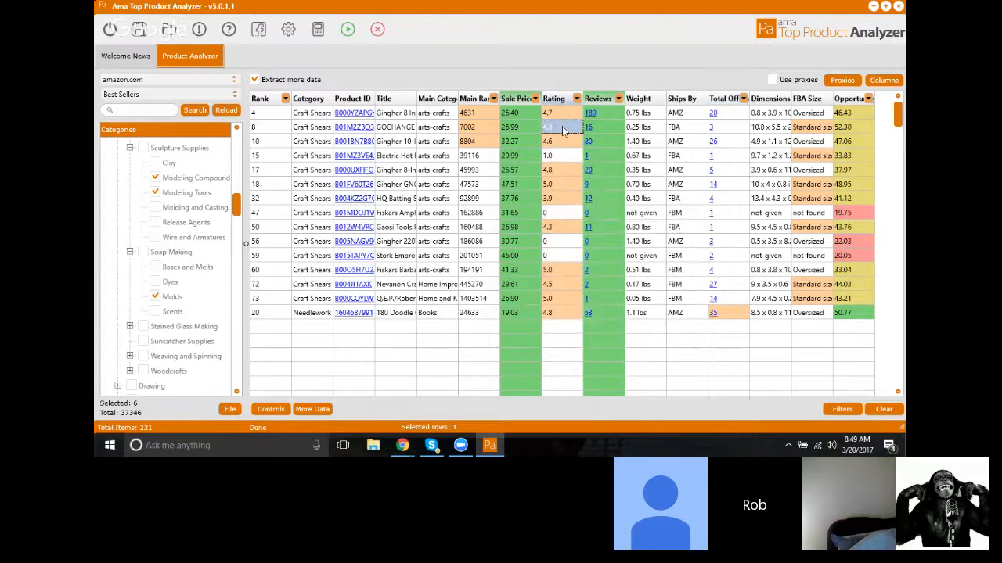
right_click(561, 130)
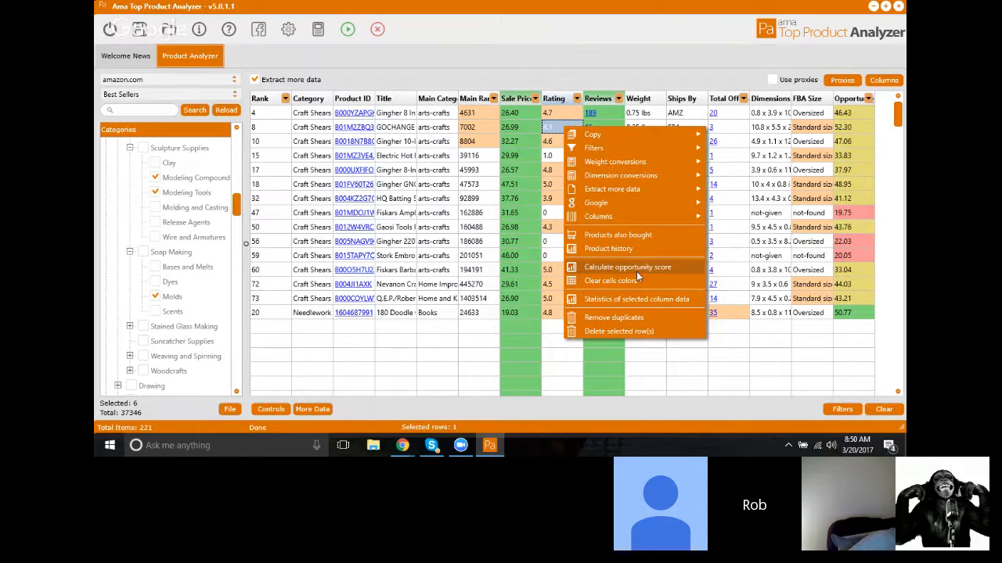
click(840, 101)
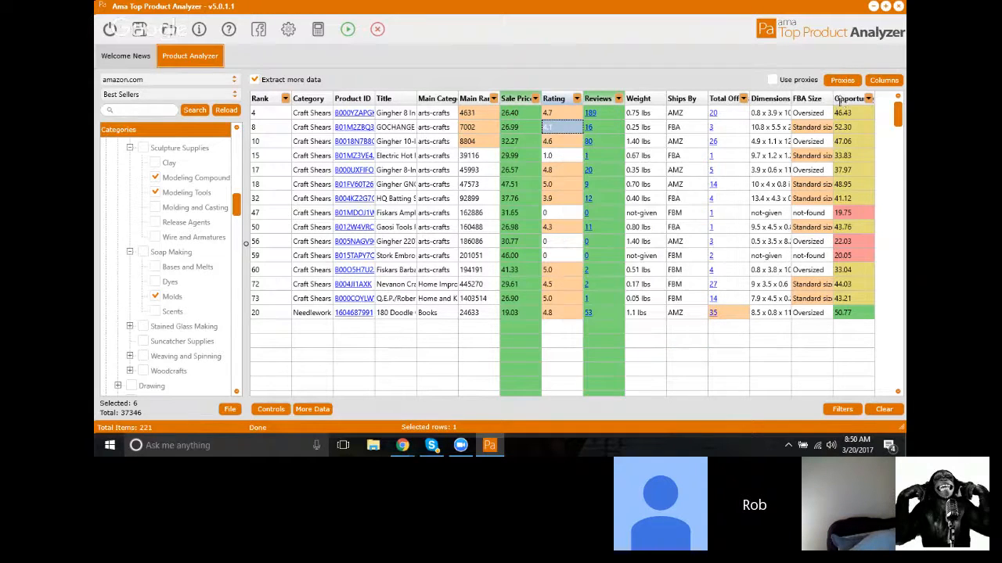
click(839, 101)
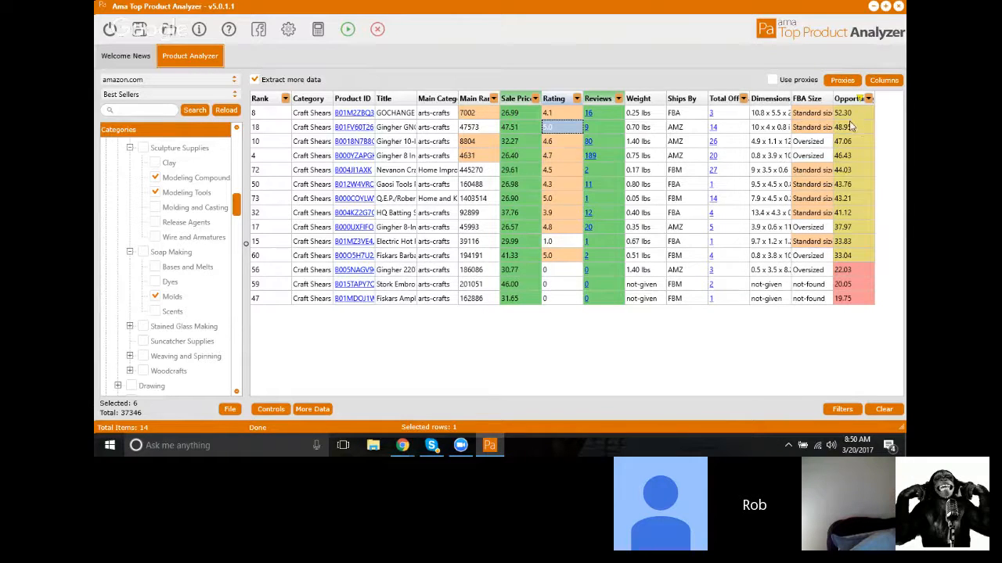
Review the actions for the sorted products and calculate their opportunity score.
right_click(851, 125)
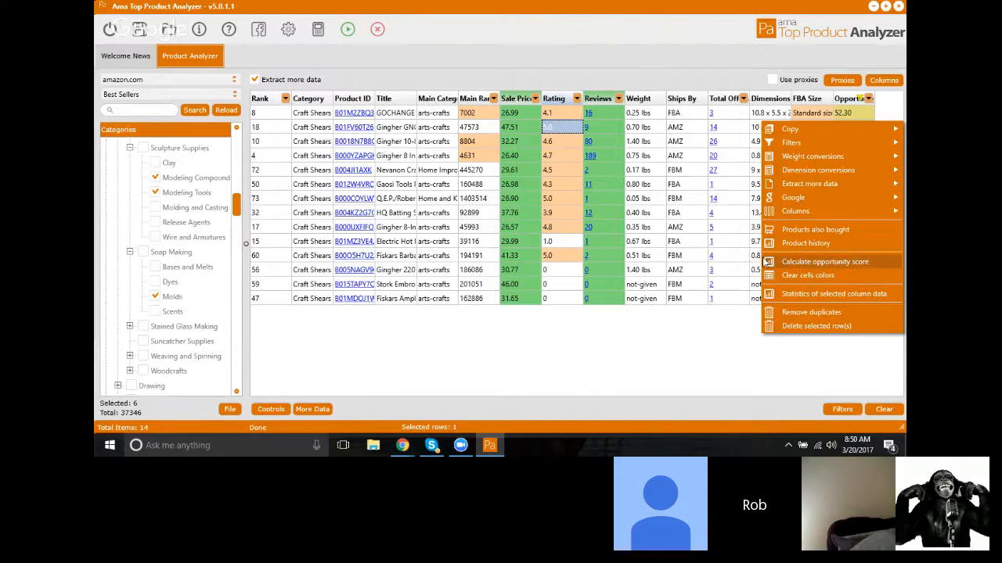
click(652, 385)
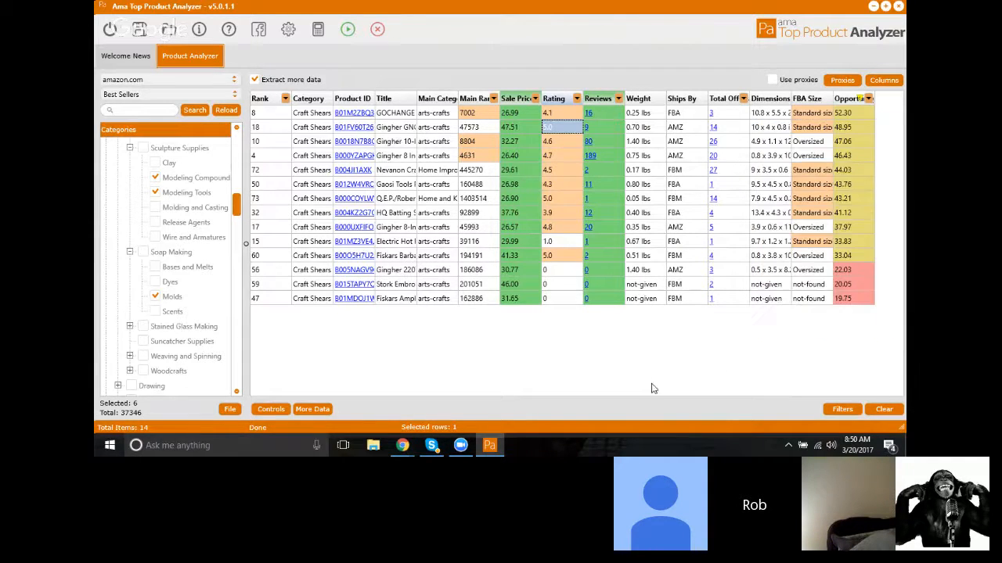
right_click(844, 110)
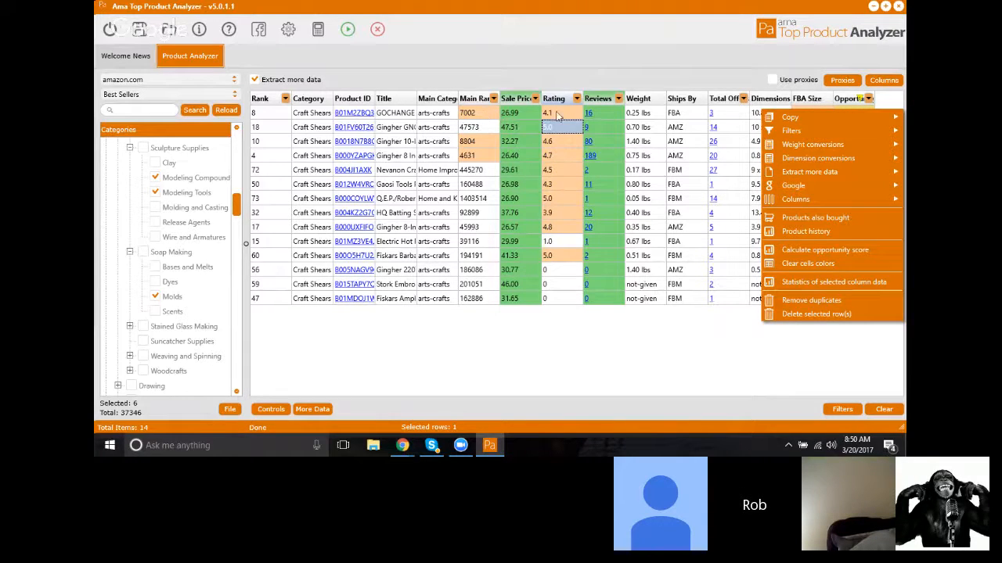
click(517, 74)
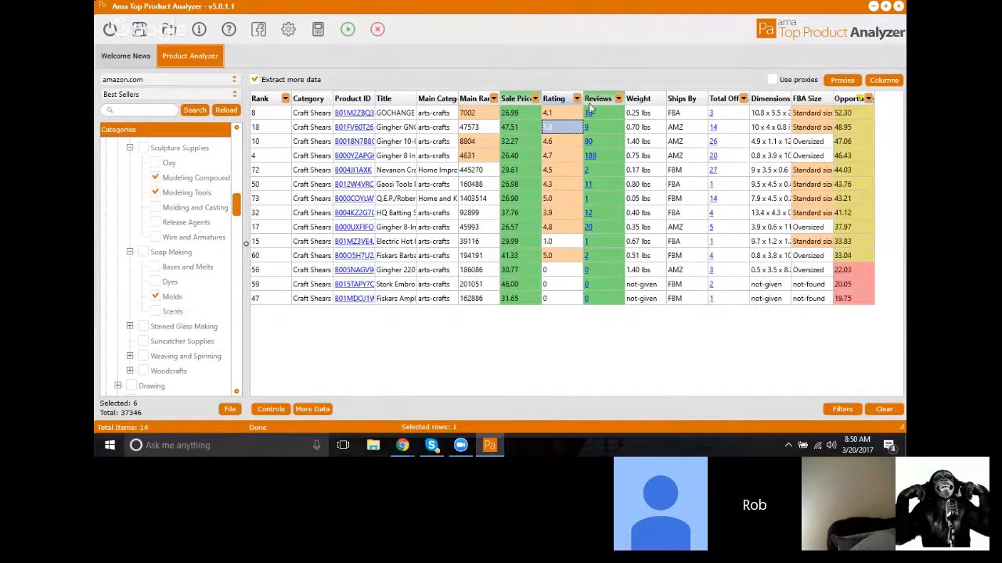
right_click(670, 155)
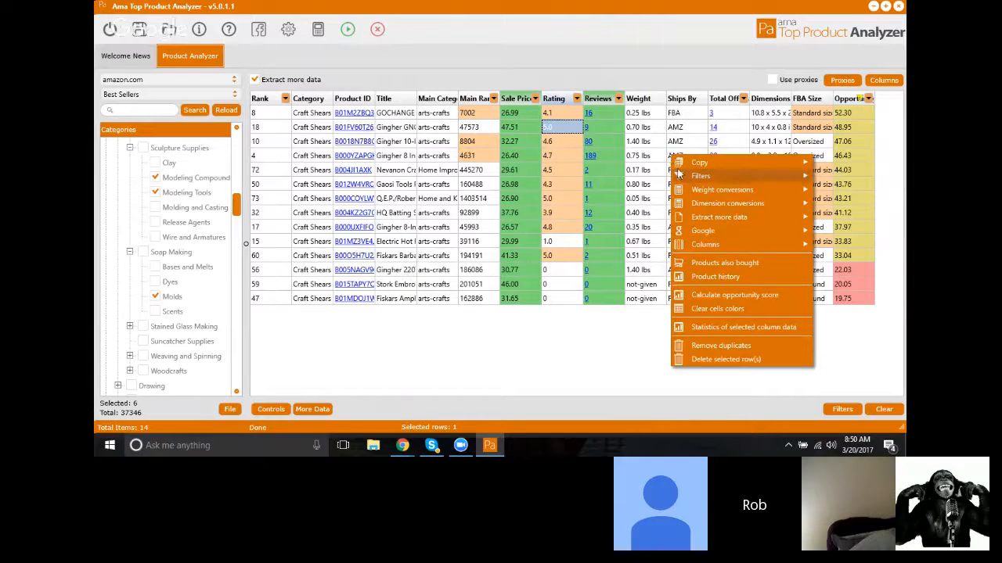
click(740, 296)
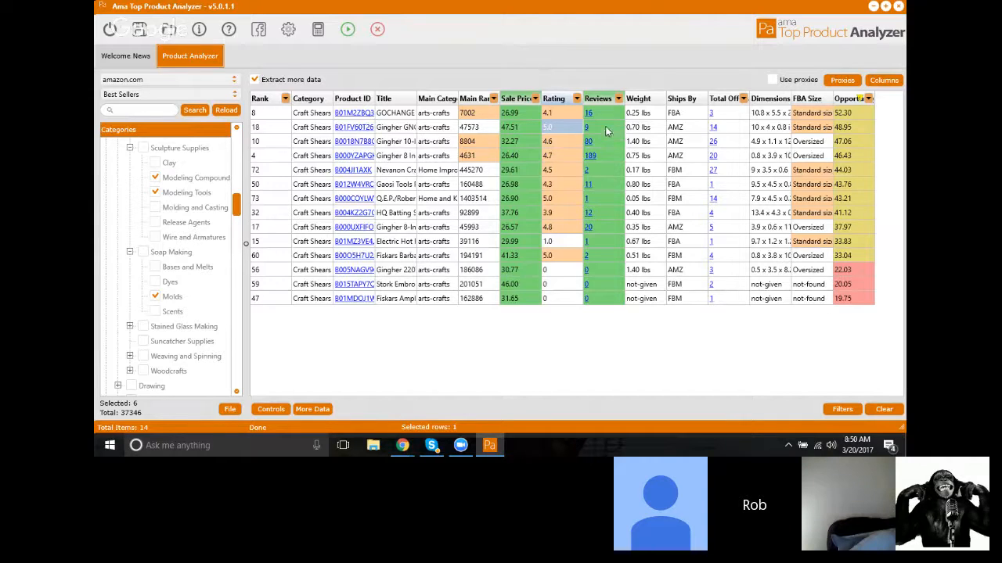
In the Opportunity Score settings, set the importance of the Ratings range to 5 and save the settings.
click(289, 30)
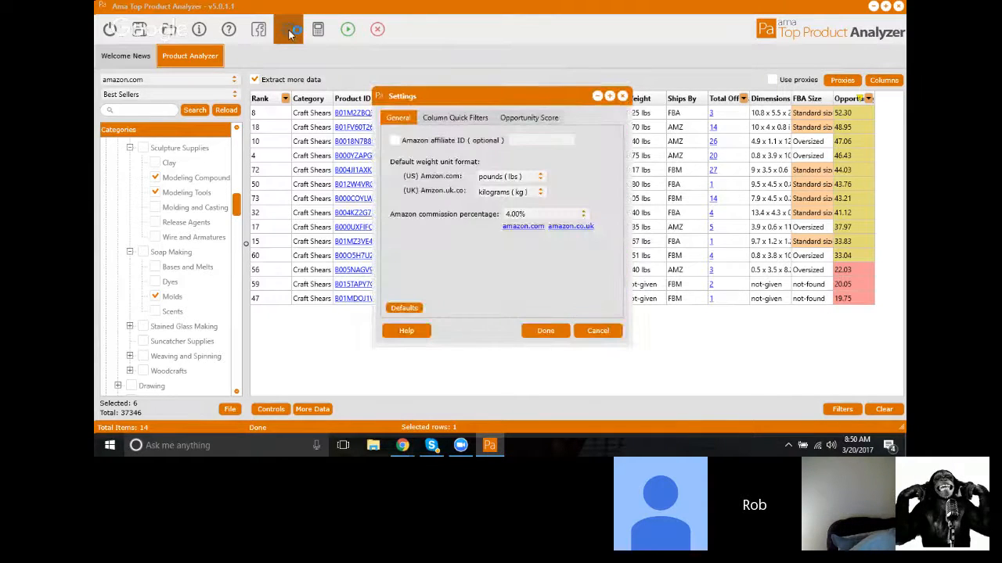
click(545, 121)
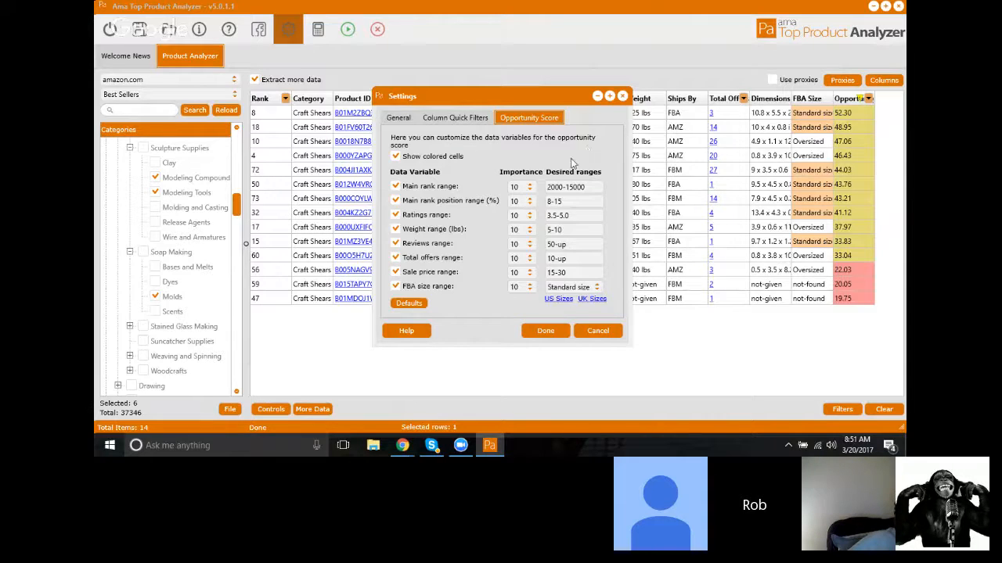
click(521, 216)
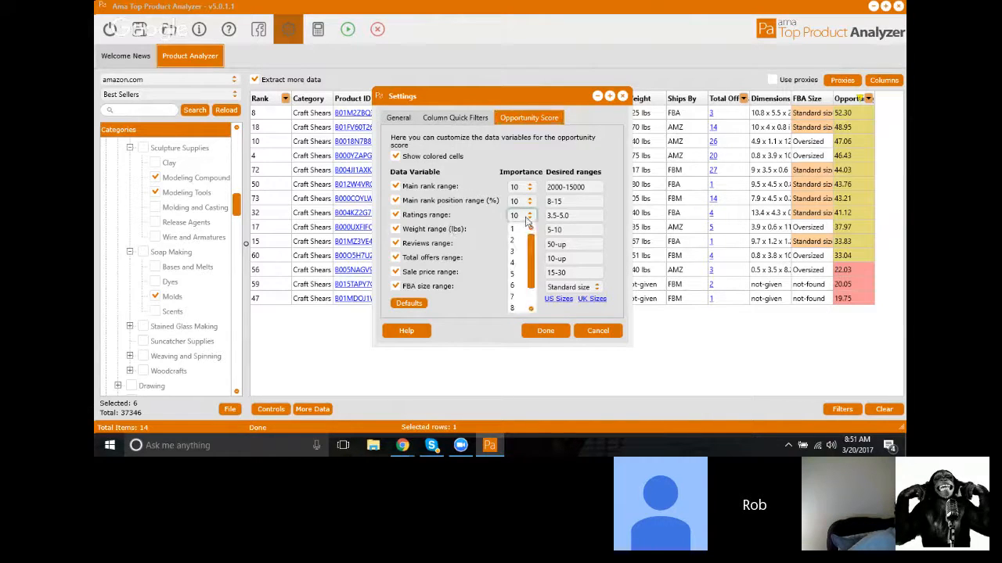
click(515, 276)
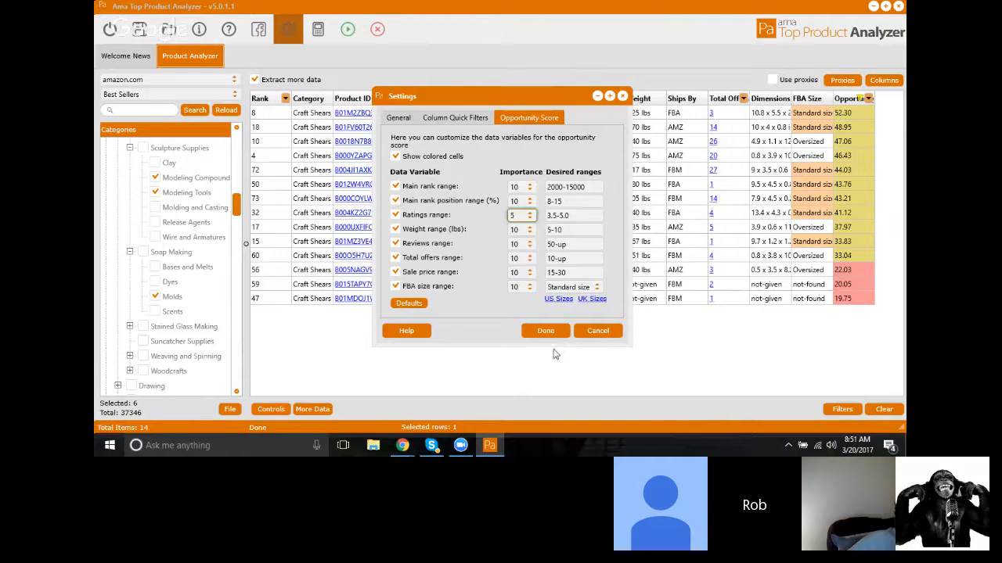
click(544, 332)
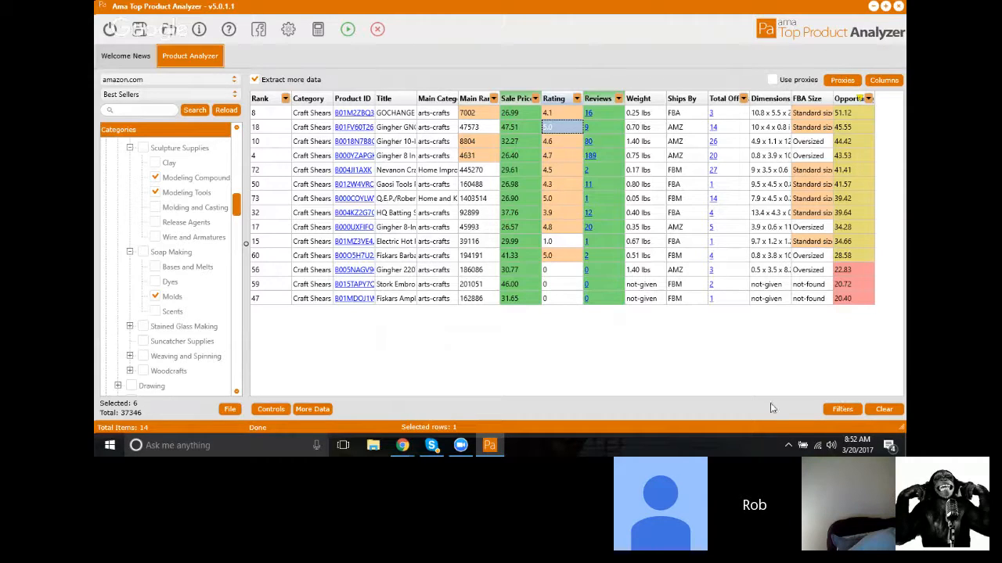
Generate the preview report of the results in Chrome and look through the listed products with their images, ranks and prices.
click(272, 409)
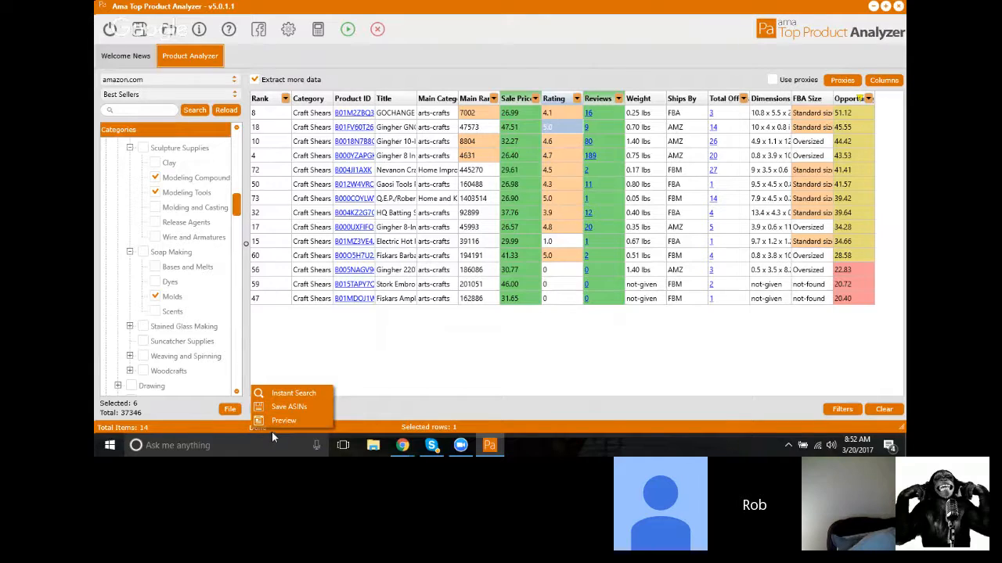
click(282, 421)
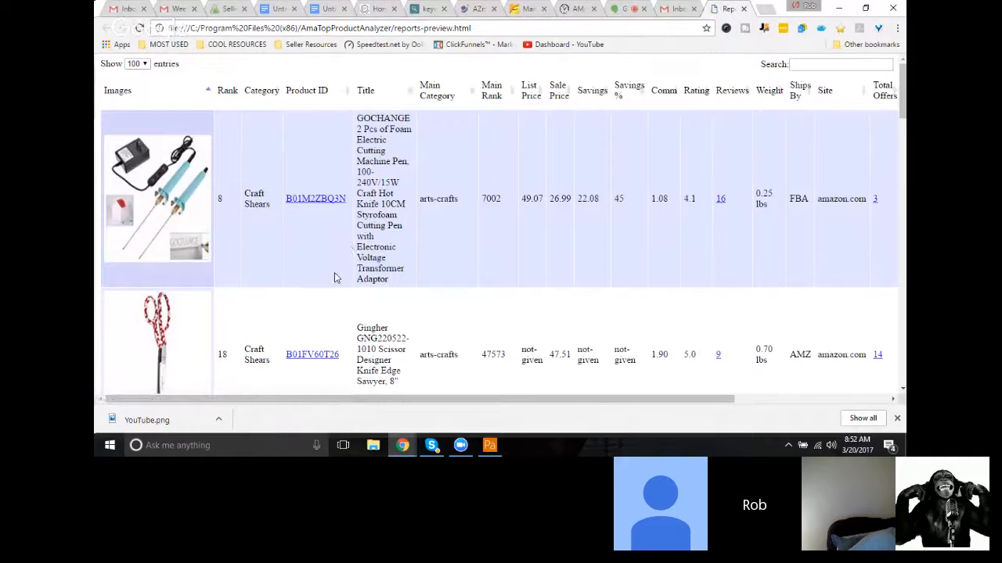
scroll(332, 277, down, 1)
scroll(332, 277, down, 2)
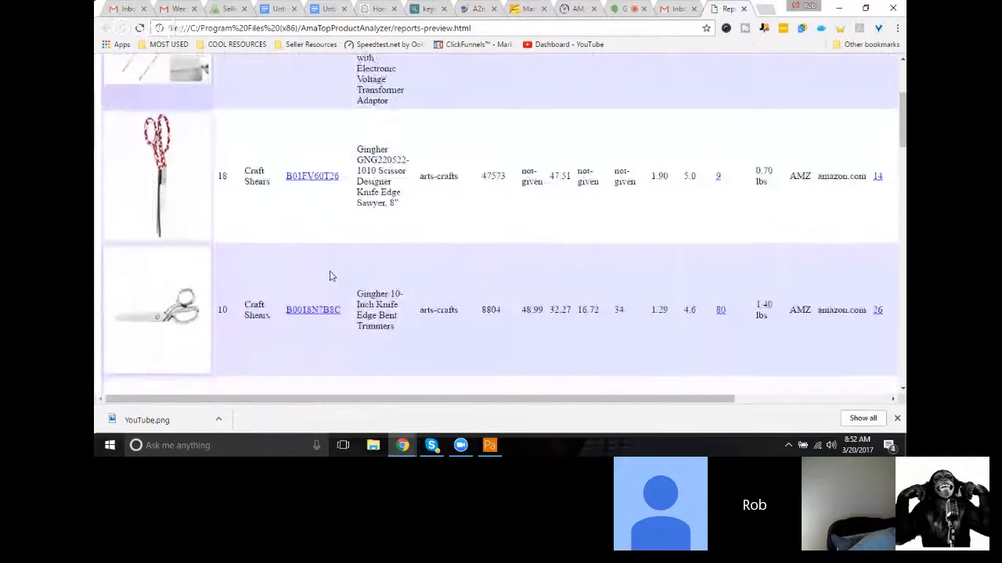
scroll(331, 275, down, 2)
scroll(329, 275, down, 8)
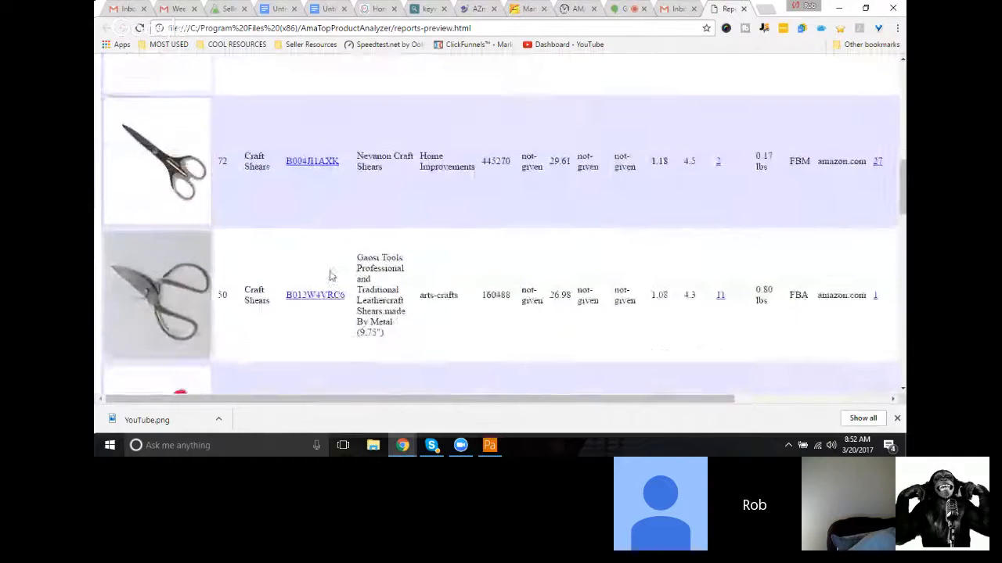
scroll(330, 275, down, 5)
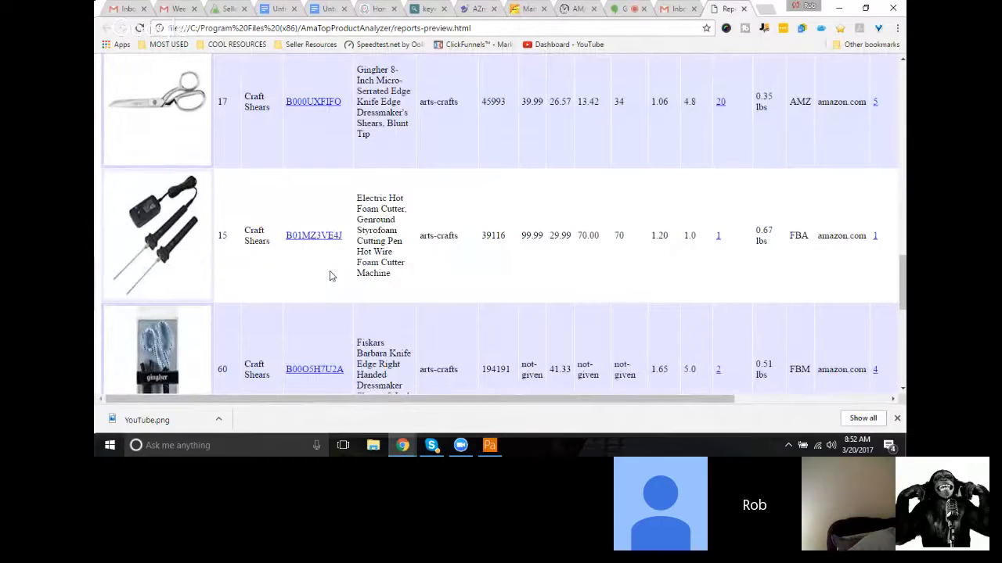
scroll(330, 276, down, 5)
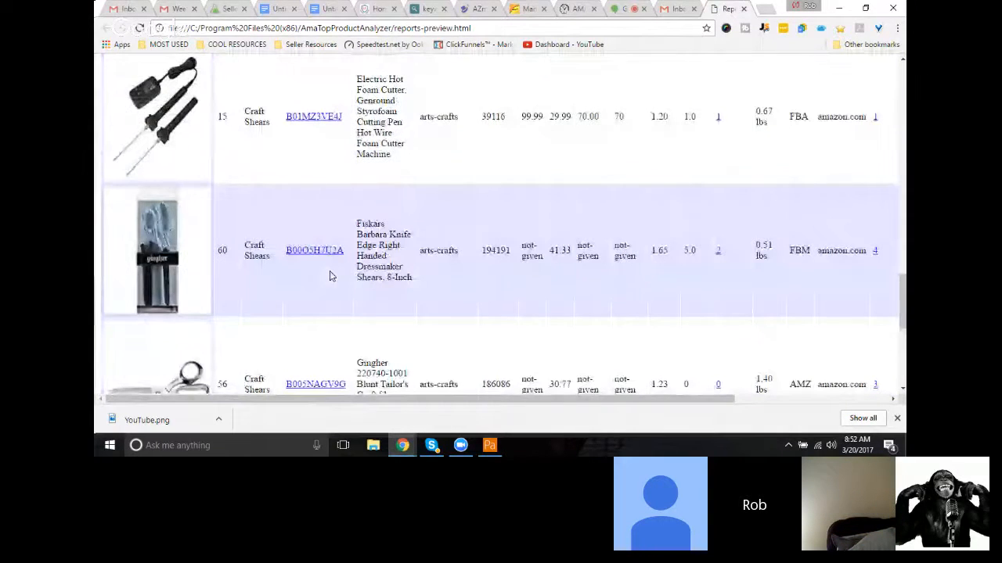
scroll(330, 276, down, 5)
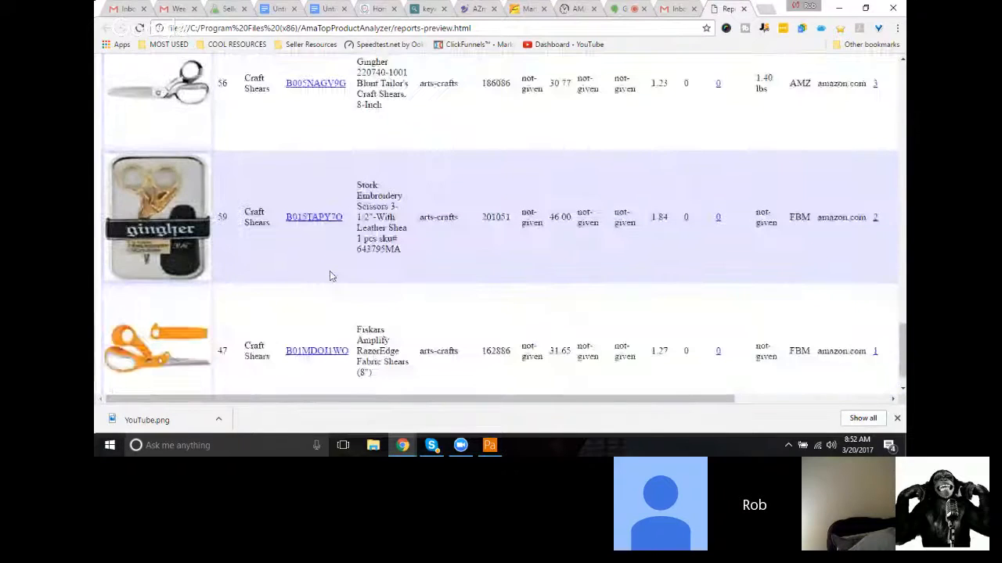
scroll(330, 275, up, 10)
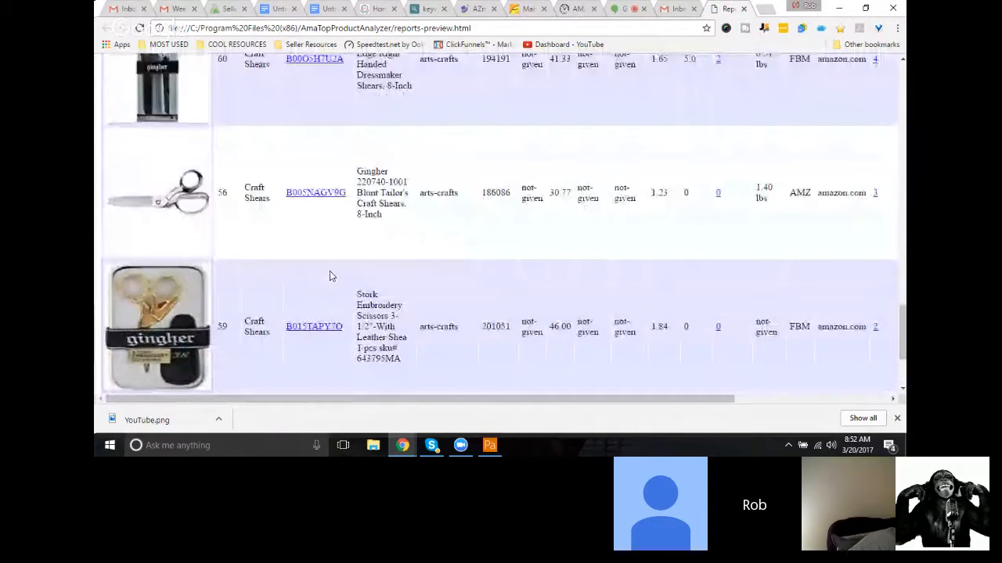
Look back up through the products in the preview report and check the Hangouts group chat for questions.
scroll(330, 275, up, 5)
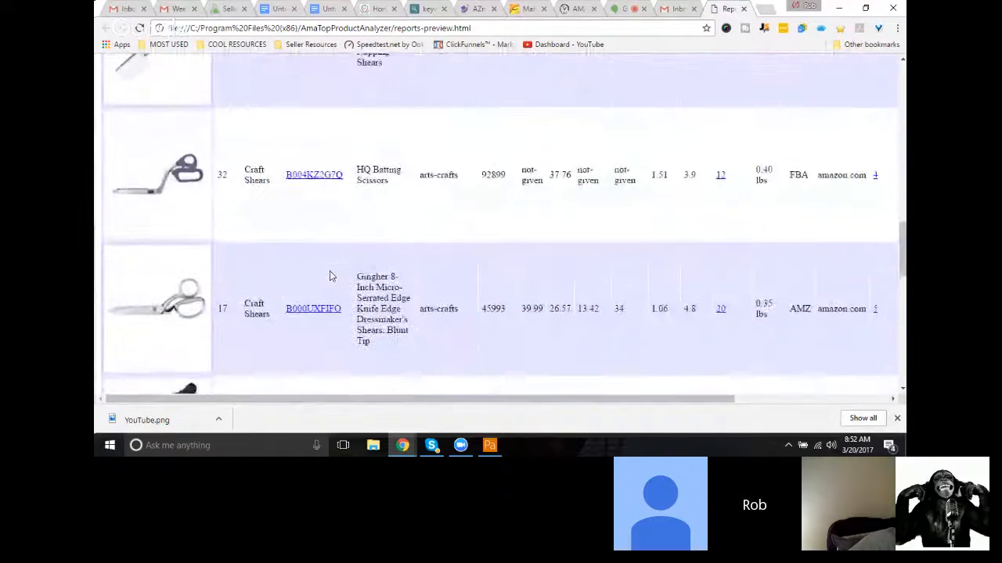
scroll(330, 276, up, 5)
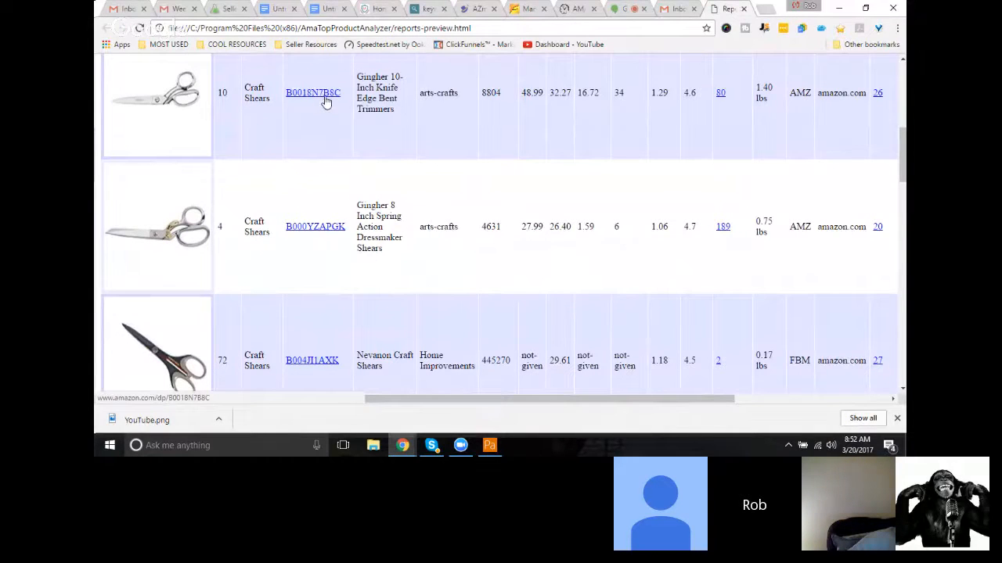
click(622, 14)
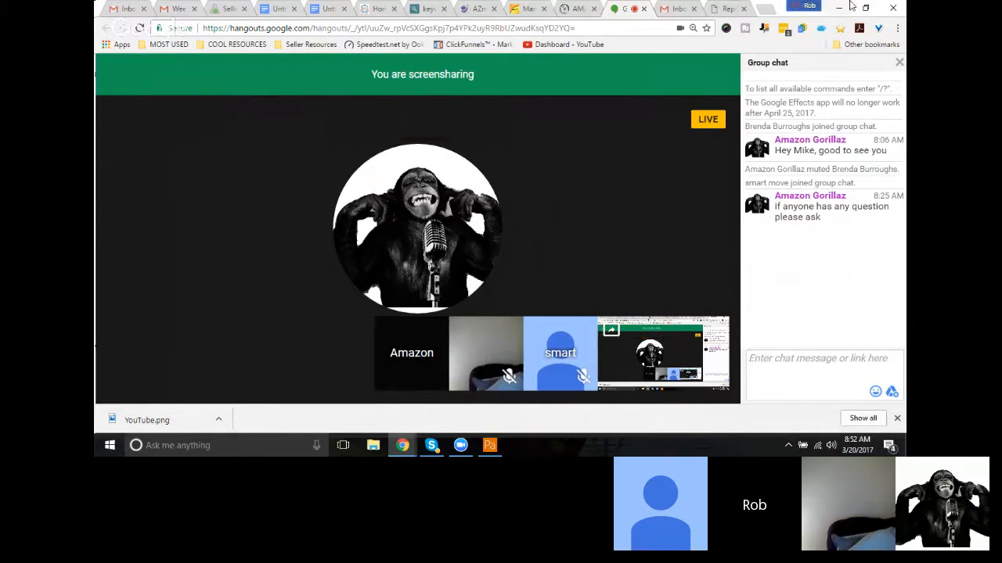
click(728, 8)
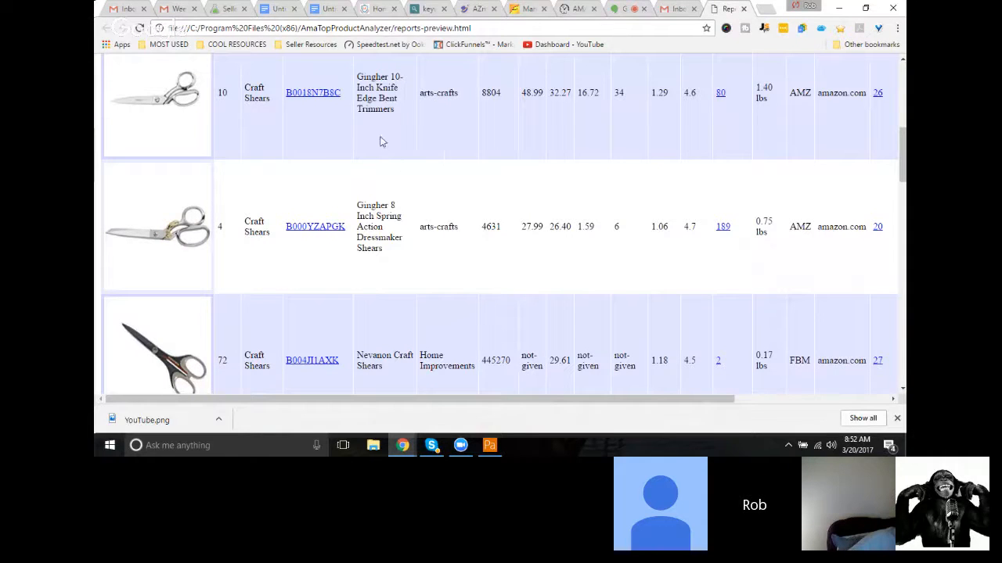
Open the Amazon page of the Gingher 8 Inch Spring Action Dressmaker Shears from the report and look over its details.
click(298, 231)
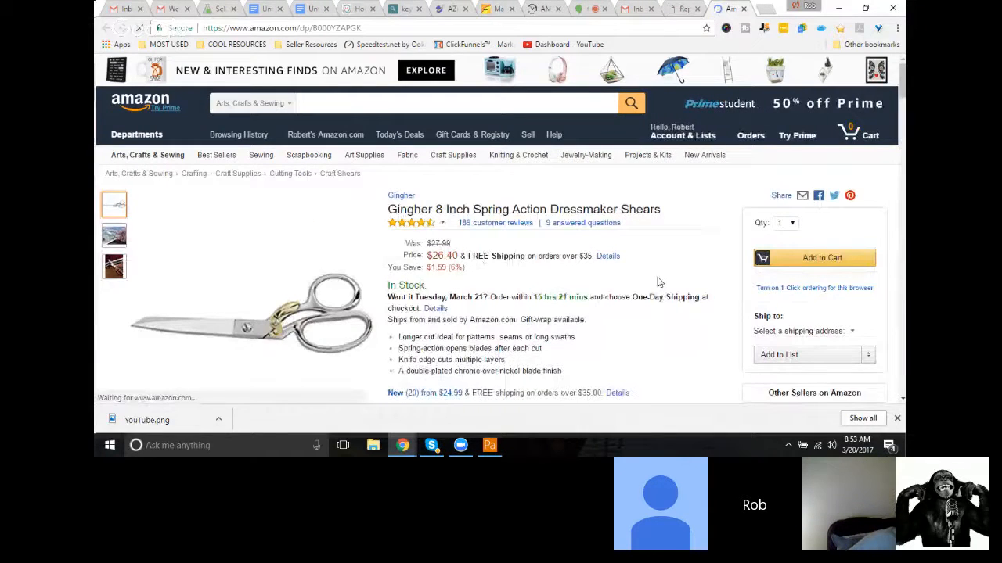
scroll(657, 282, down, 1)
scroll(658, 282, down, 1)
scroll(657, 282, down, 1)
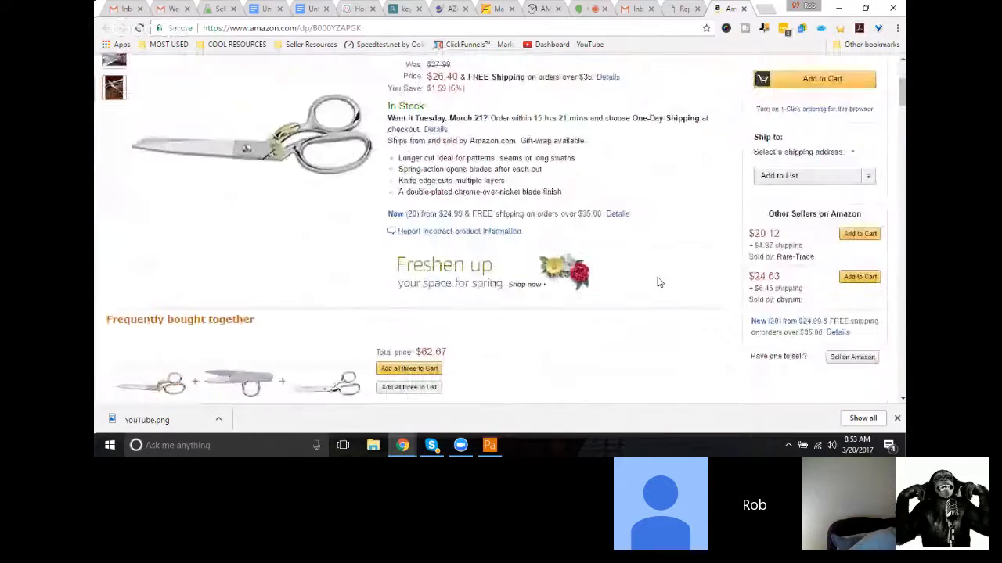
scroll(658, 282, up, 2)
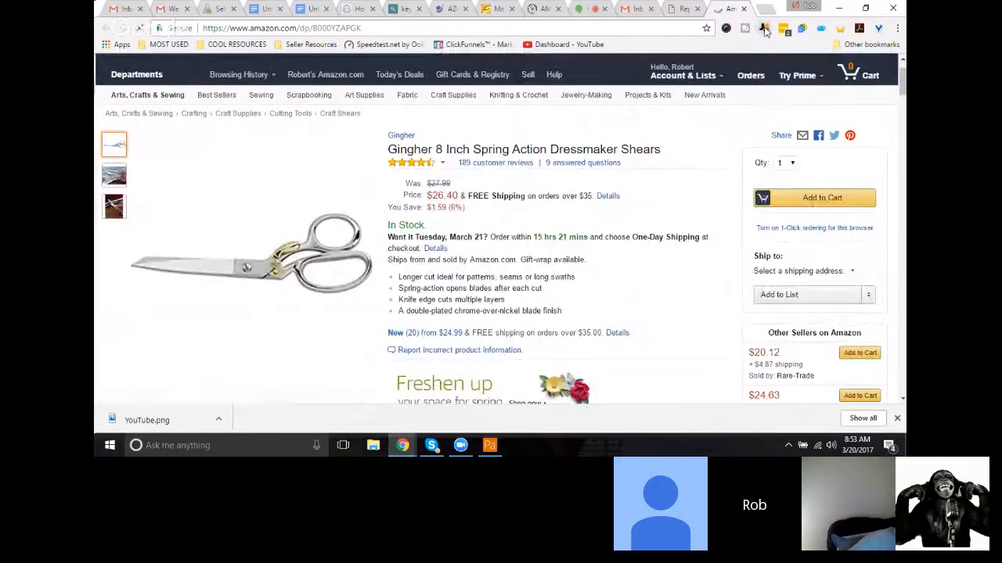
Examine the sales, revenue and review estimates for the shears in Jungle Scout Pro, and return to the Hangouts page.
click(765, 30)
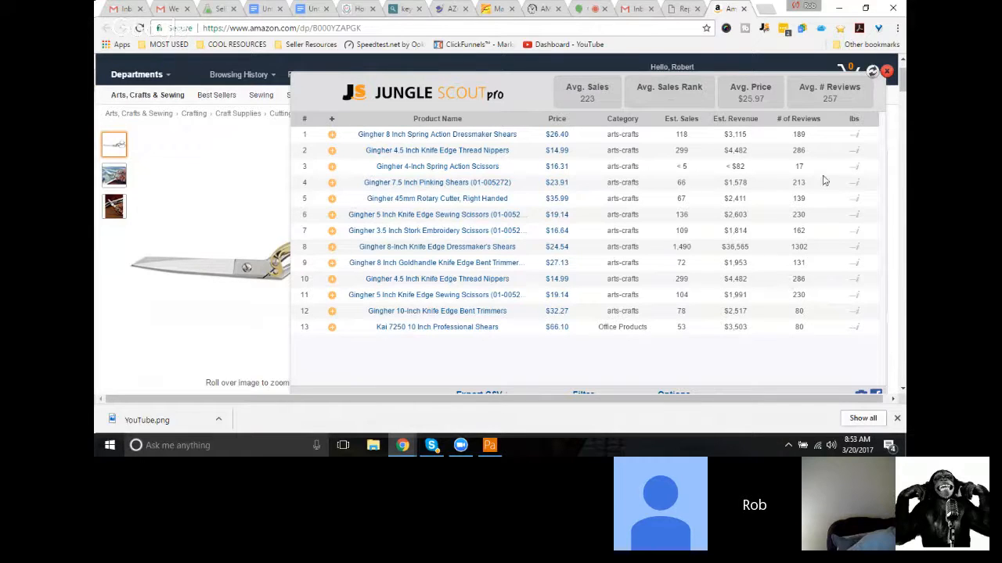
click(886, 72)
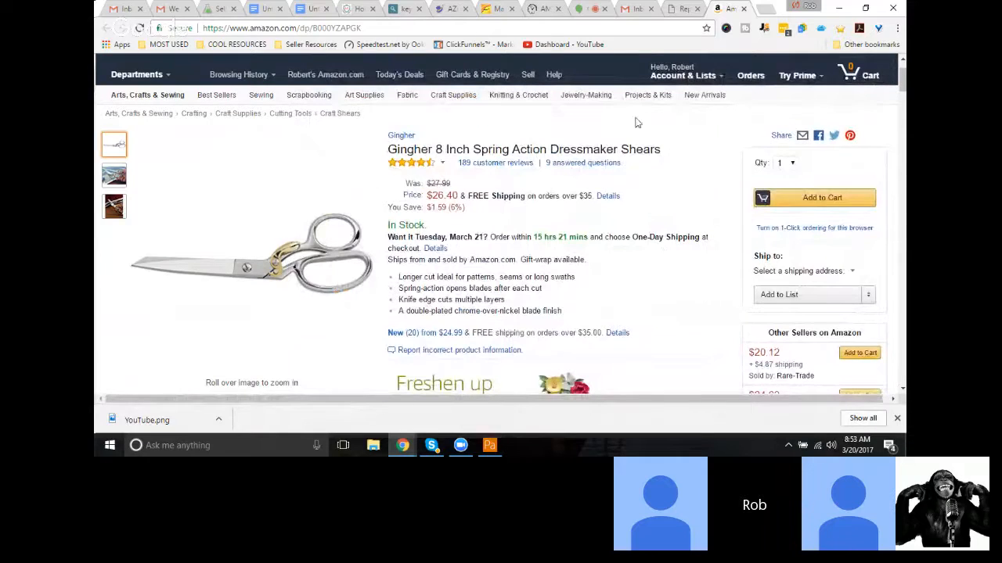
click(582, 12)
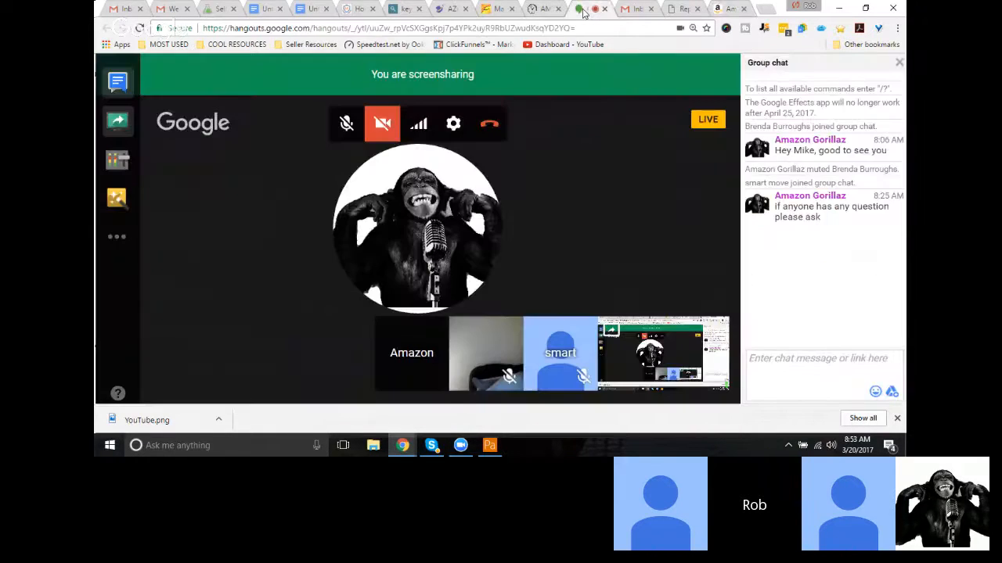
Switch to Ama Top Product Analyzer and add a filter row for the Weight column.
click(488, 446)
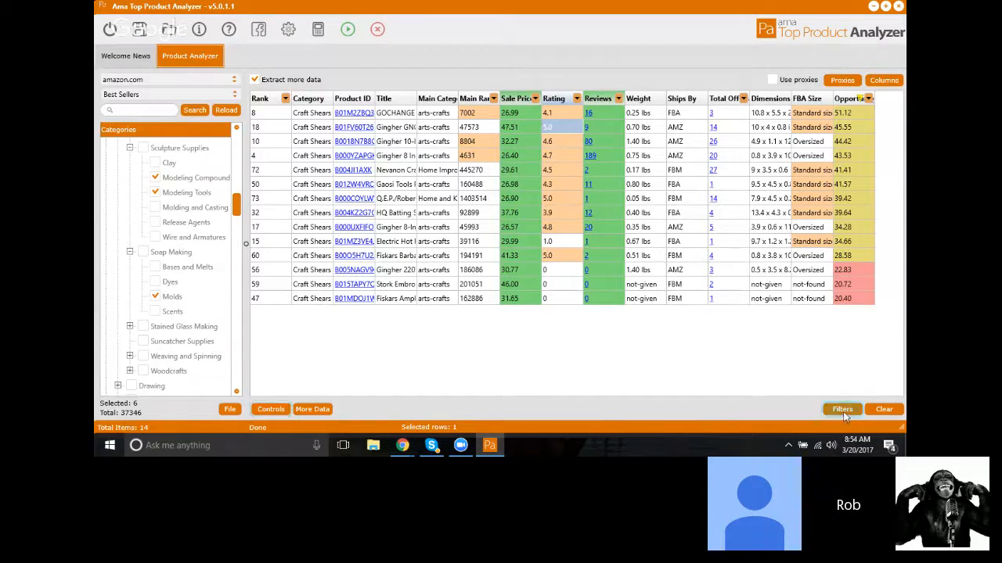
click(844, 411)
click(849, 385)
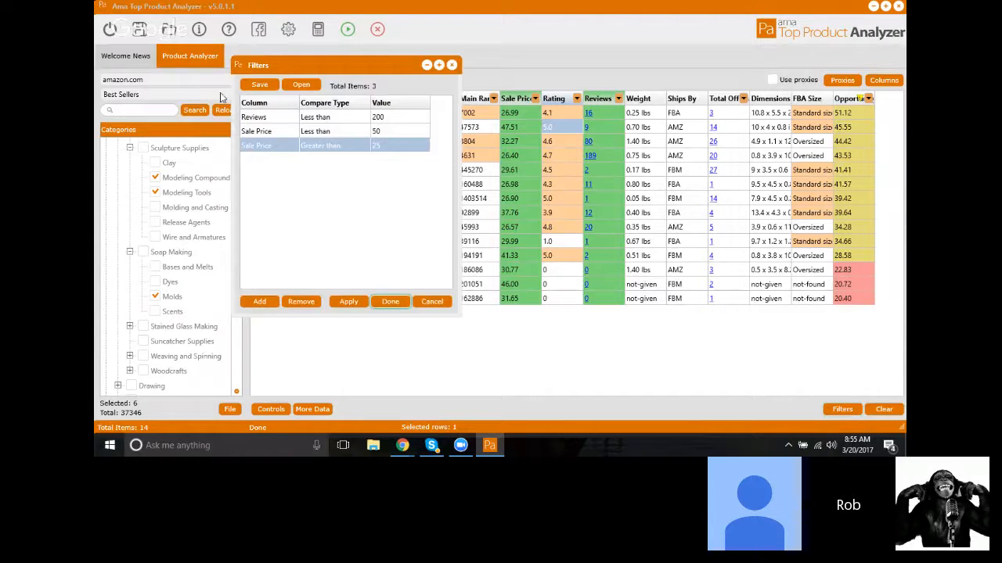
click(256, 301)
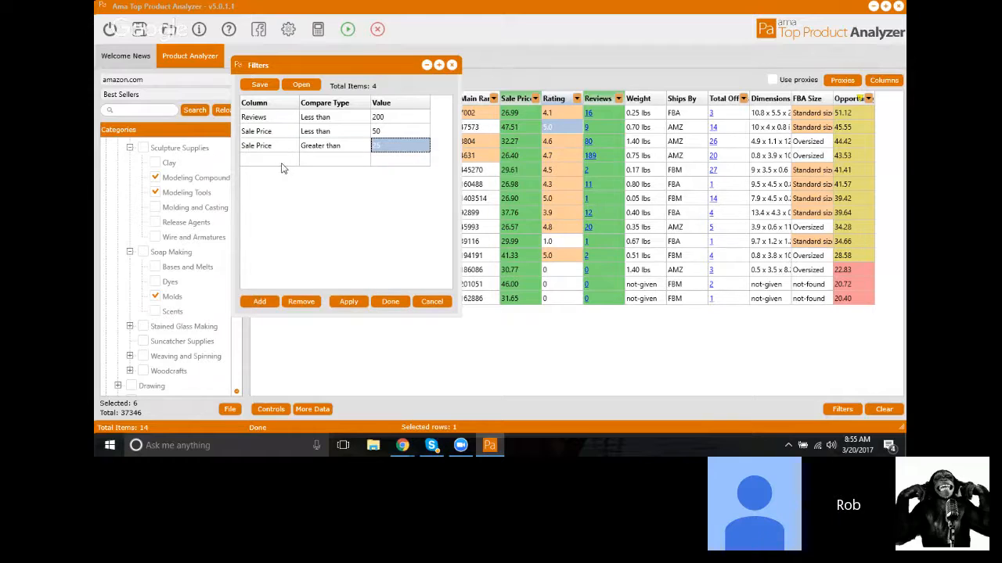
click(283, 165)
click(290, 162)
click(291, 162)
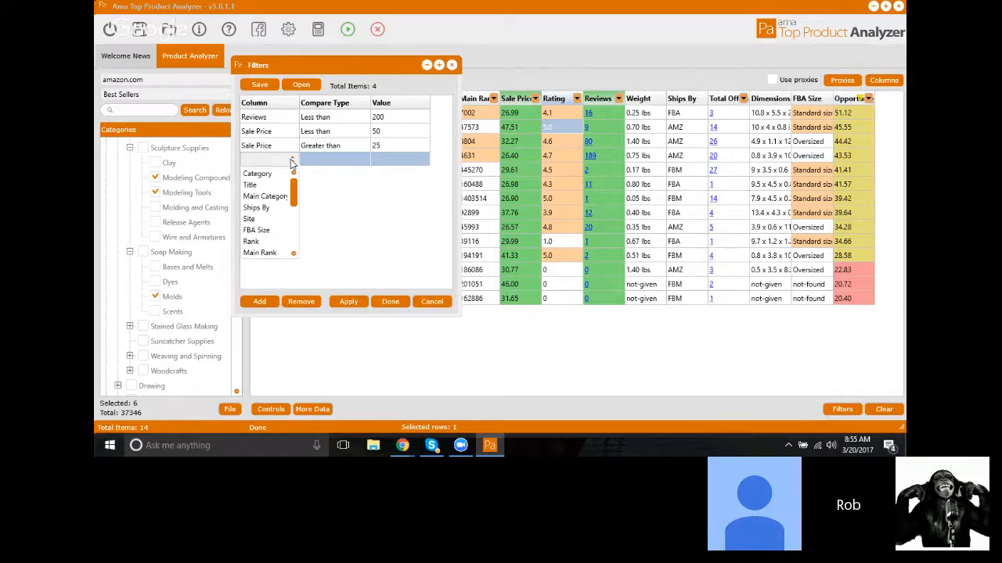
drag(293, 194, 293, 234)
click(258, 238)
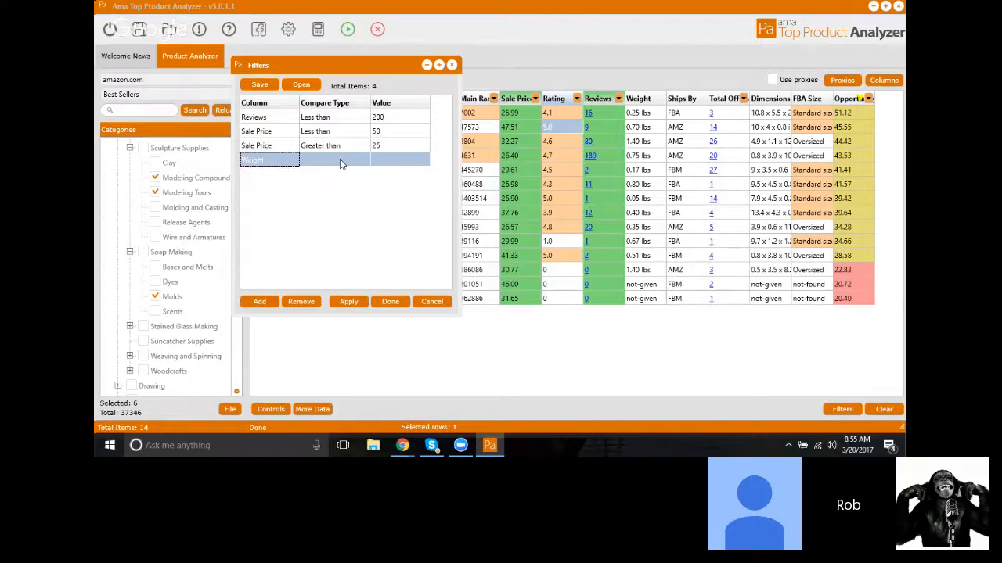
Set the Weight filter to Less than 2.0 and add another empty filter row.
click(340, 159)
click(340, 159)
click(358, 160)
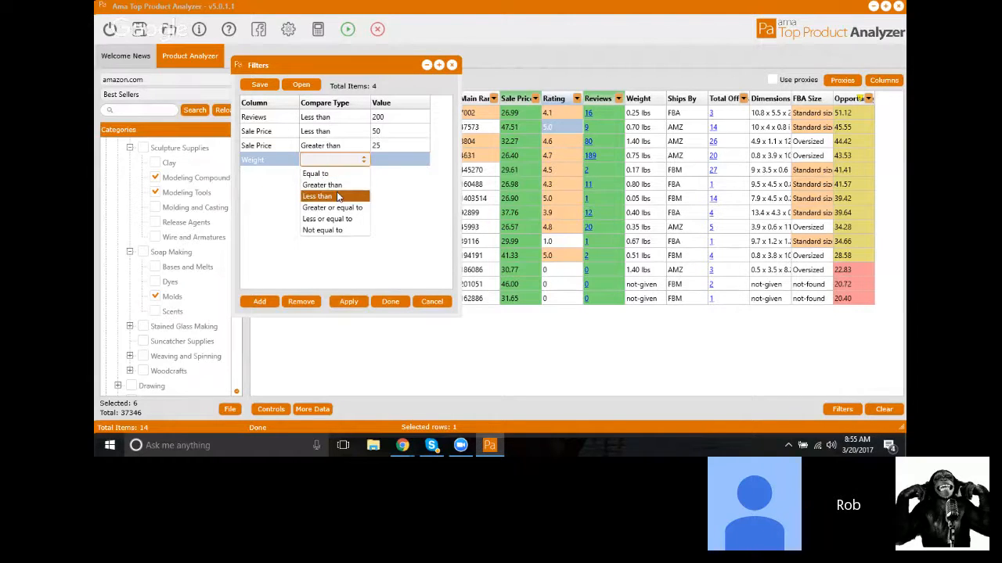
click(338, 197)
click(392, 159)
click(391, 159)
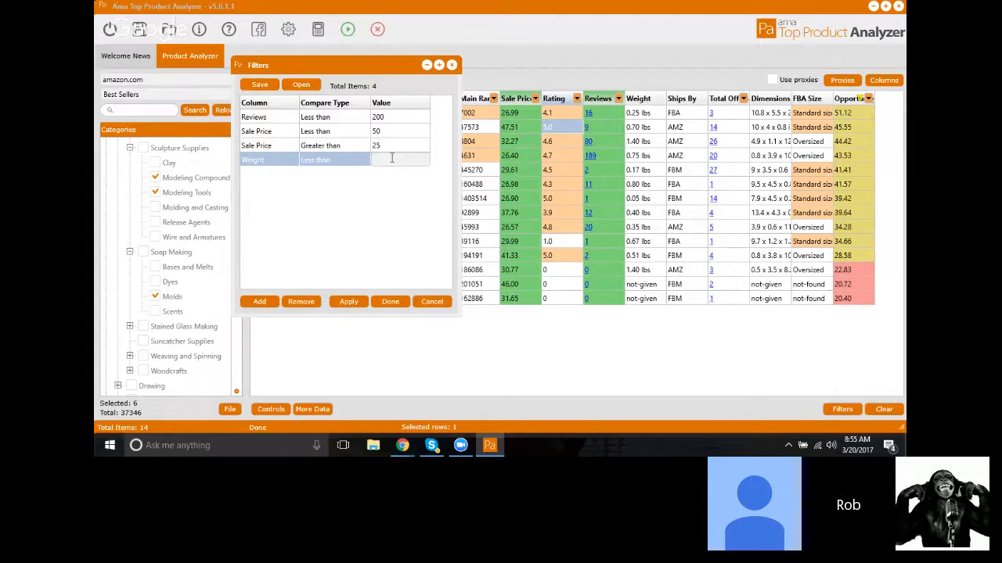
text(2.0)
key(Return)
click(258, 301)
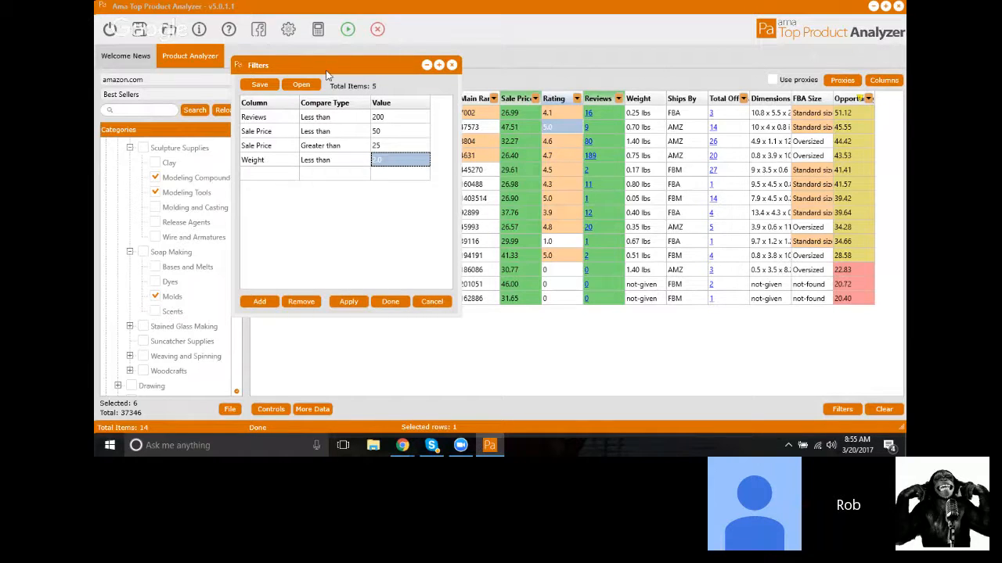
click(289, 177)
click(289, 175)
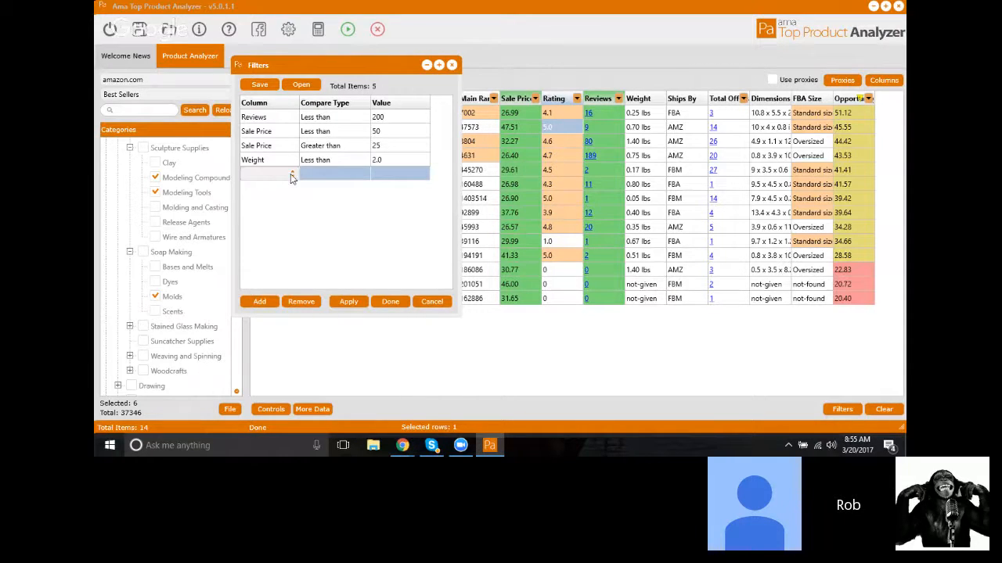
click(291, 174)
click(265, 210)
click(317, 173)
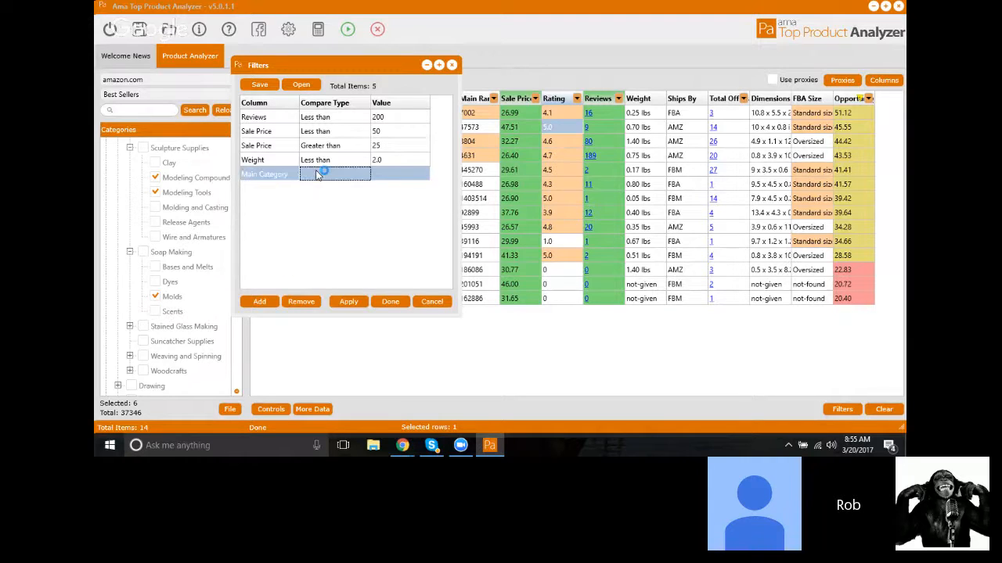
drag(331, 69, 252, 56)
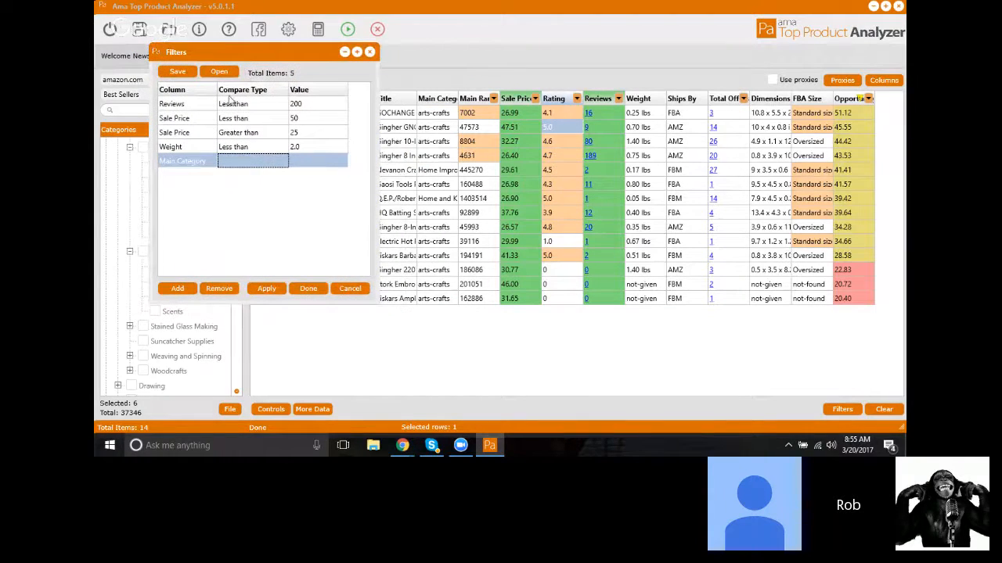
click(244, 163)
click(245, 162)
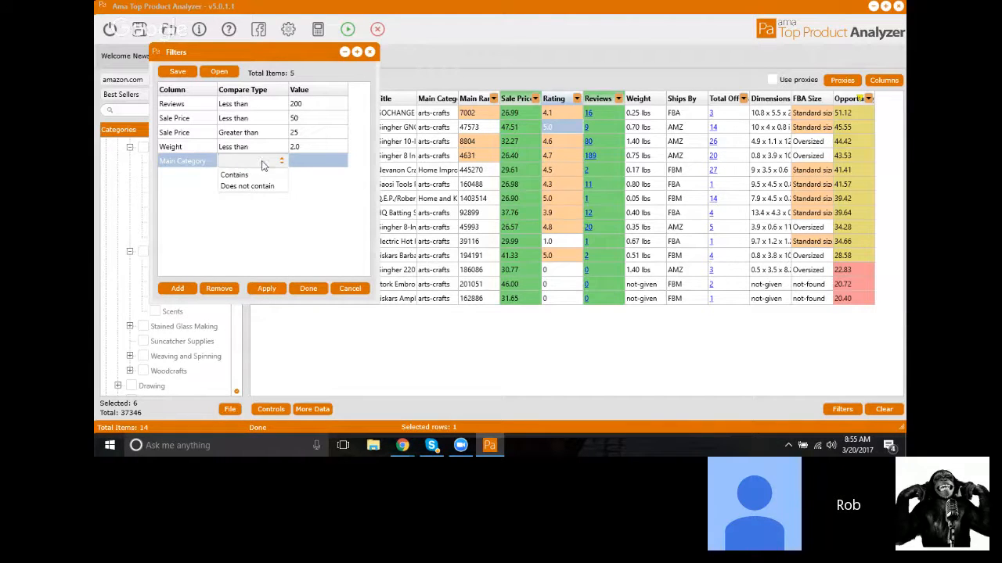
Set the last filter row to Main Rank, Greater than 10000.
click(197, 163)
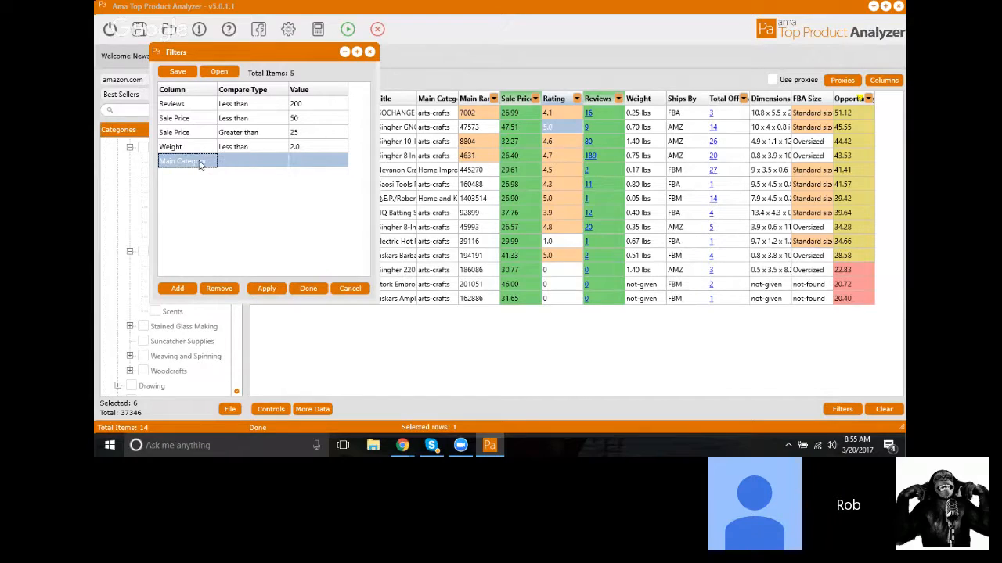
click(200, 164)
click(208, 162)
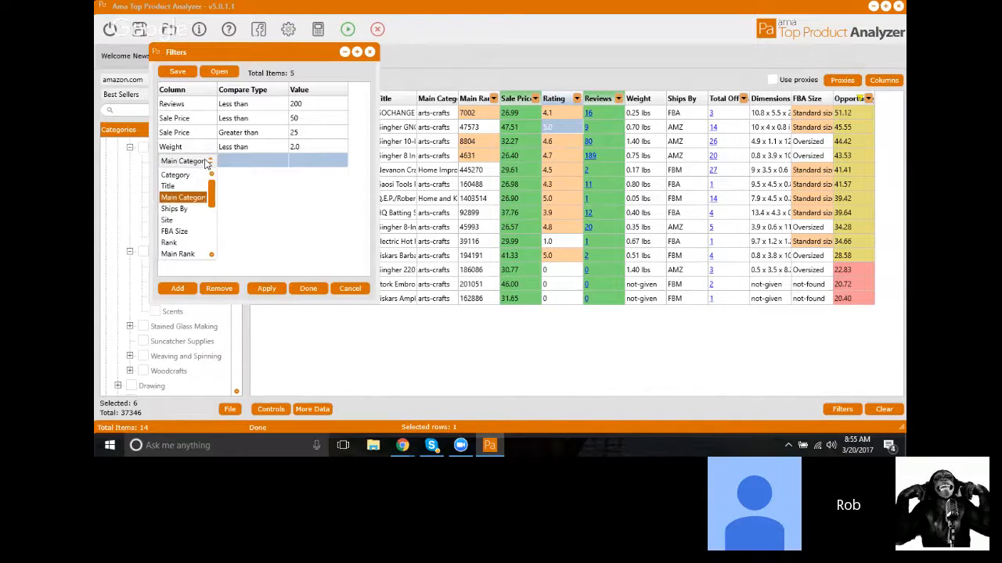
scroll(200, 198, down, 1)
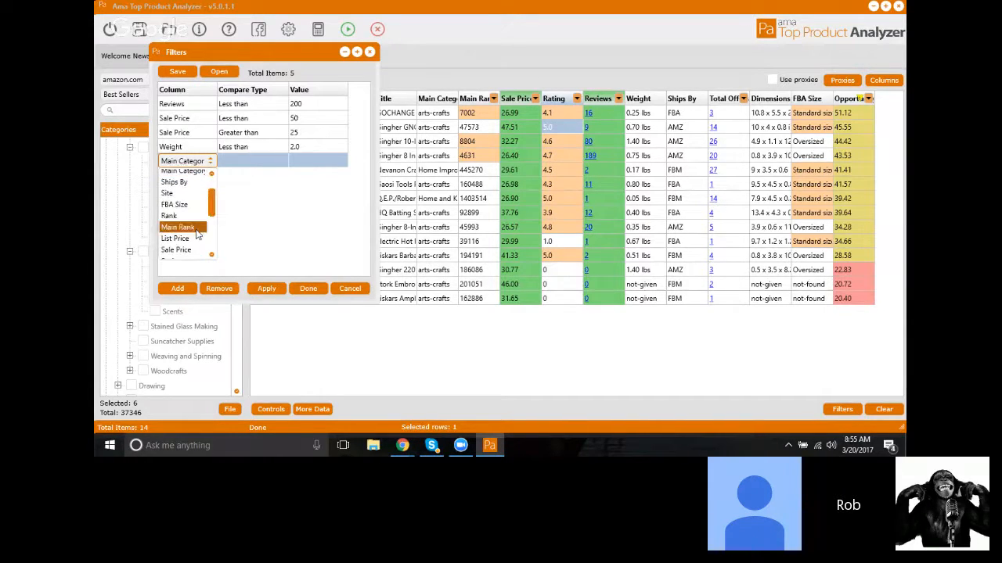
click(192, 229)
click(265, 165)
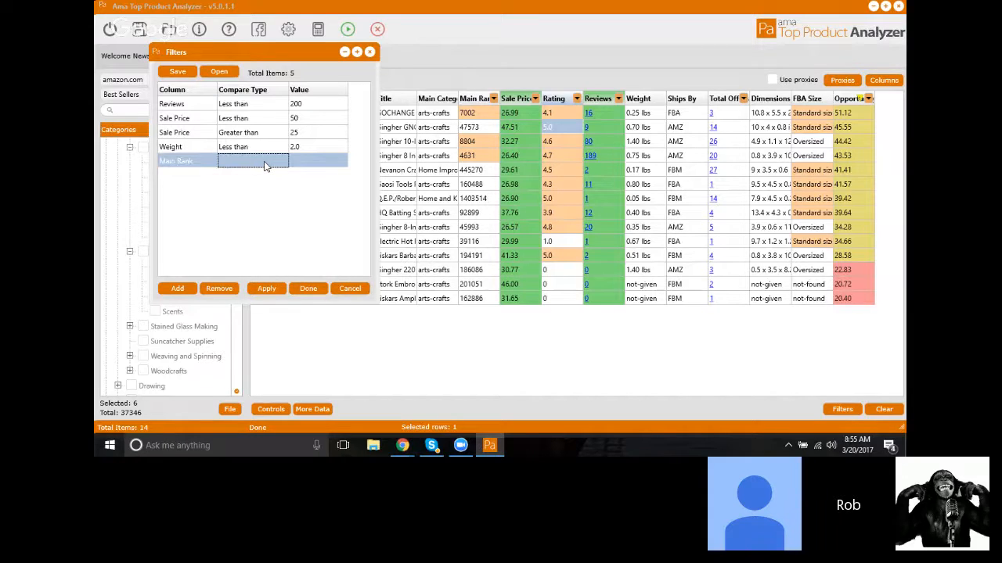
click(268, 161)
click(269, 162)
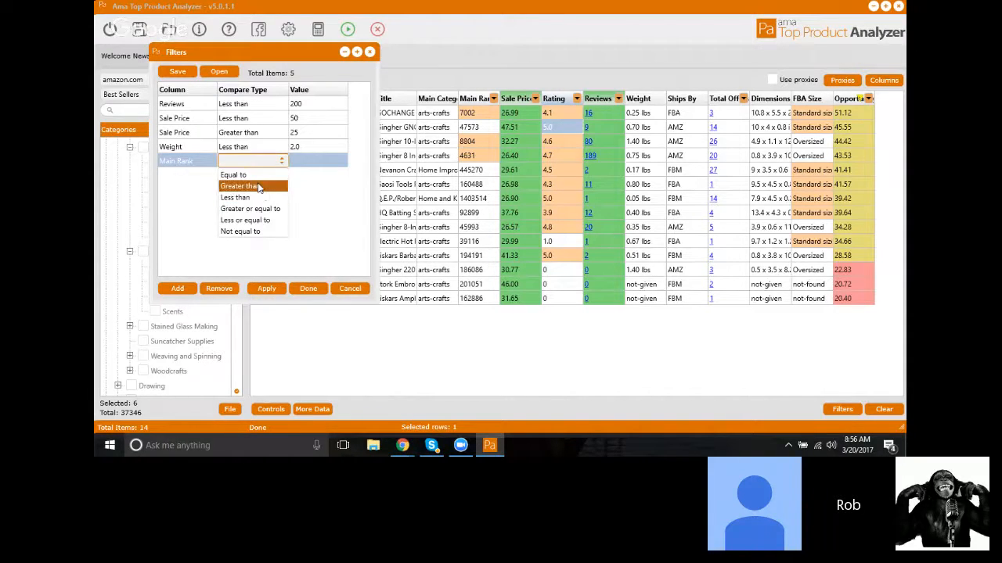
click(258, 186)
click(305, 162)
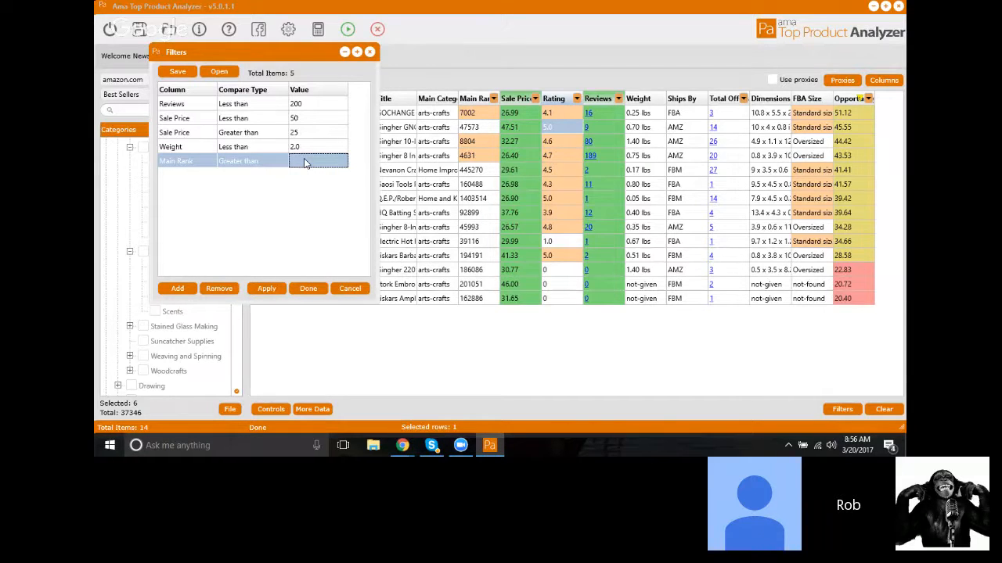
text(10000)
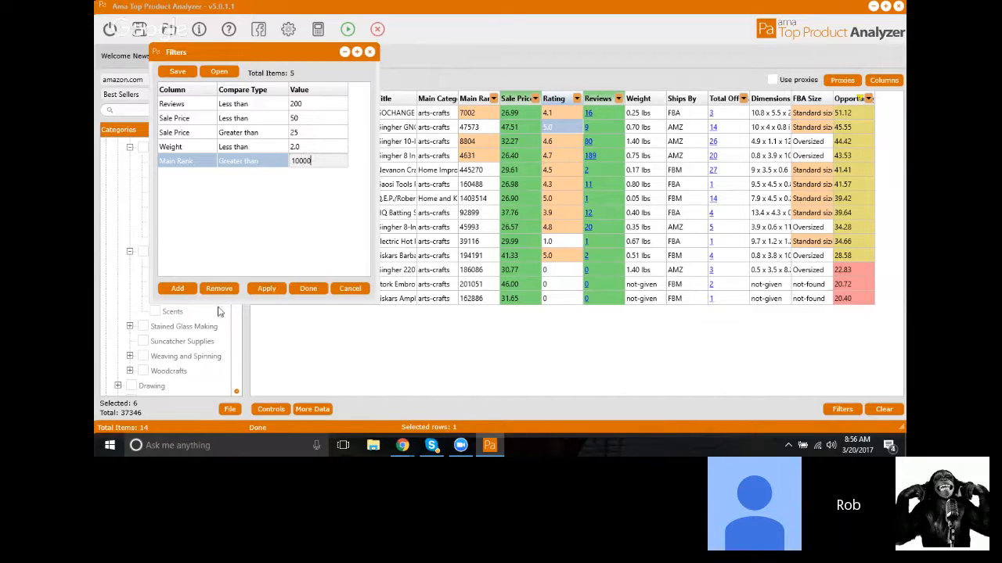
Add a filter for Main Rank Less than 50000, apply all filters to the results and minimize the filter settings.
click(181, 288)
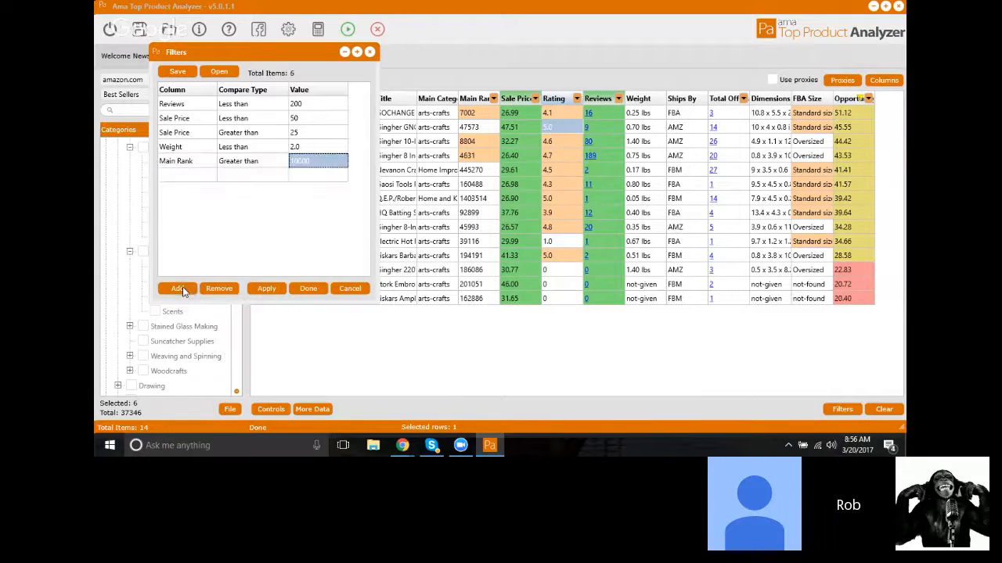
click(205, 176)
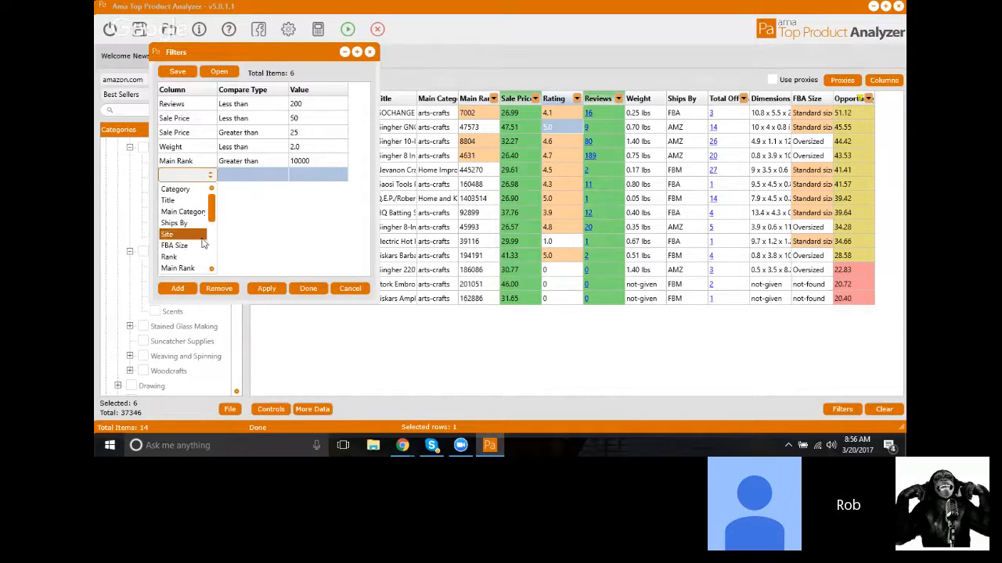
click(188, 270)
click(256, 175)
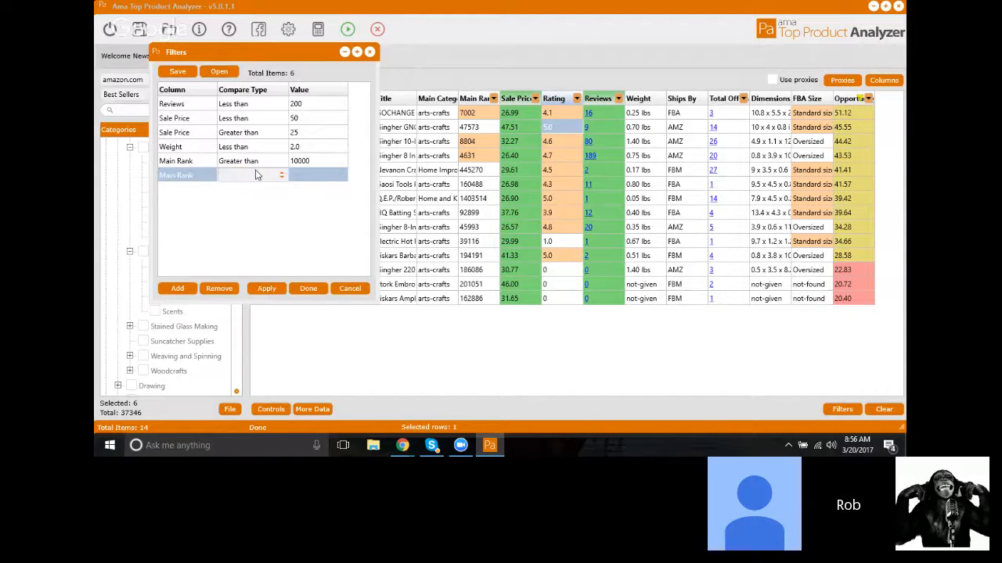
click(280, 175)
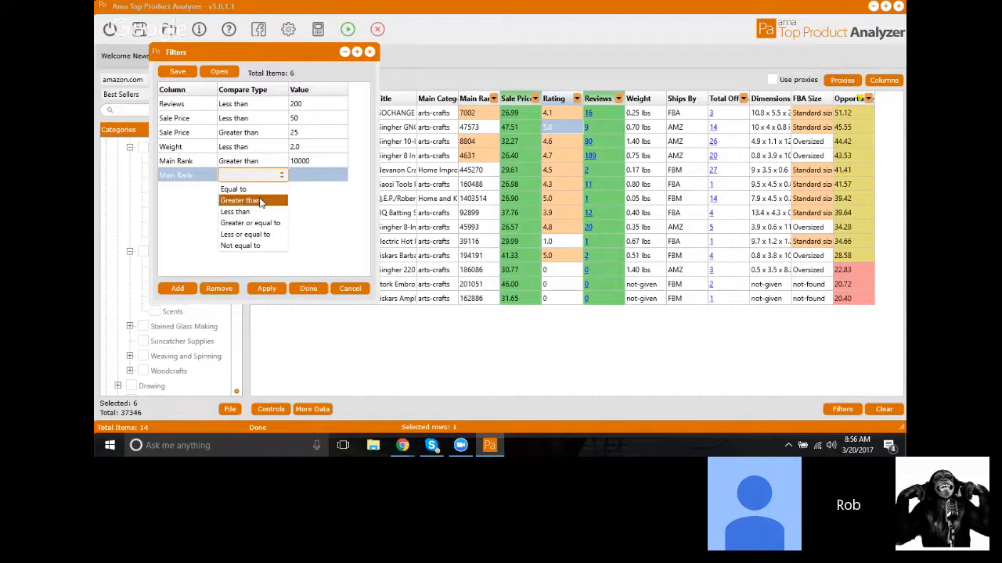
click(254, 213)
click(318, 172)
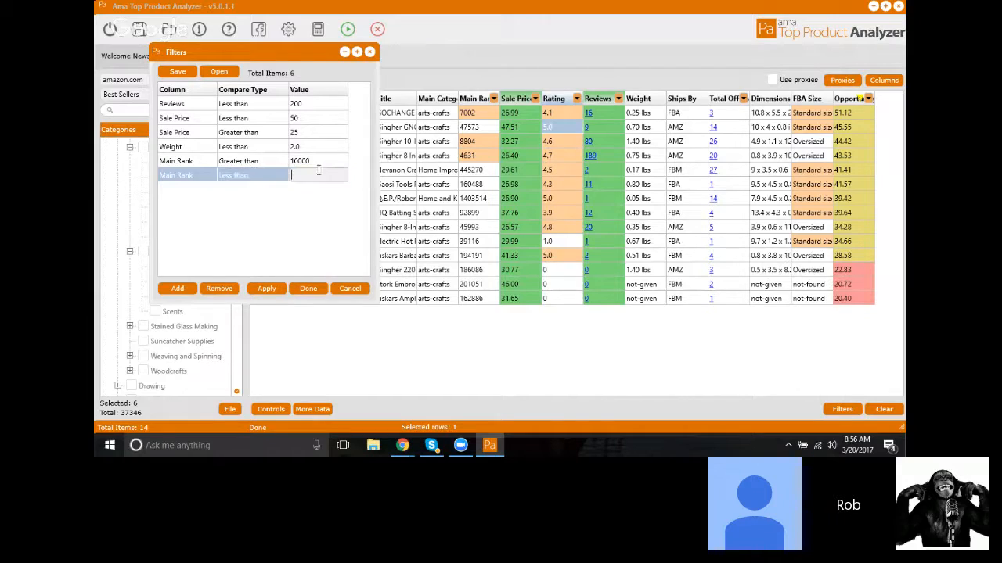
text(50000)
click(300, 212)
click(262, 288)
click(345, 52)
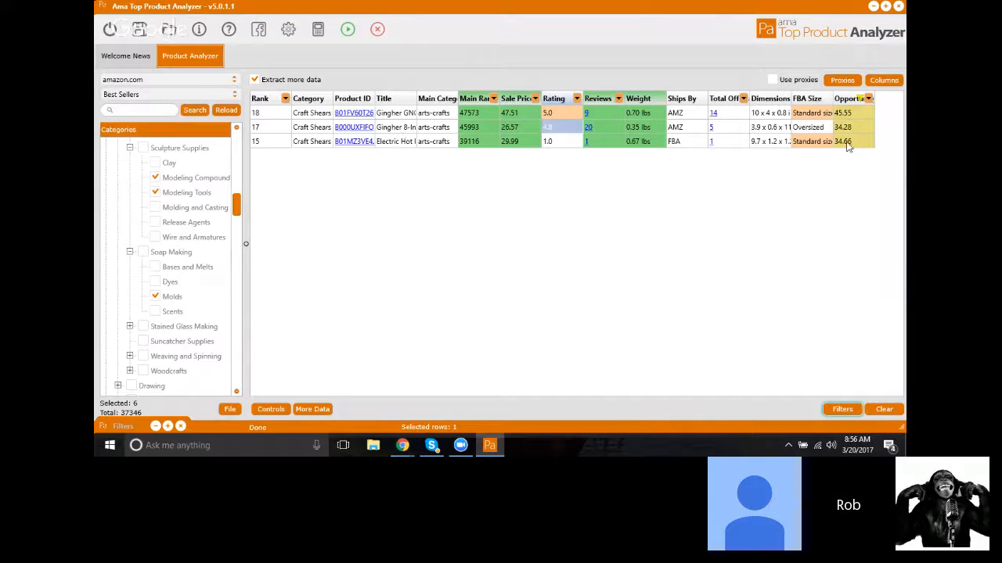
click(842, 408)
click(840, 245)
click(843, 410)
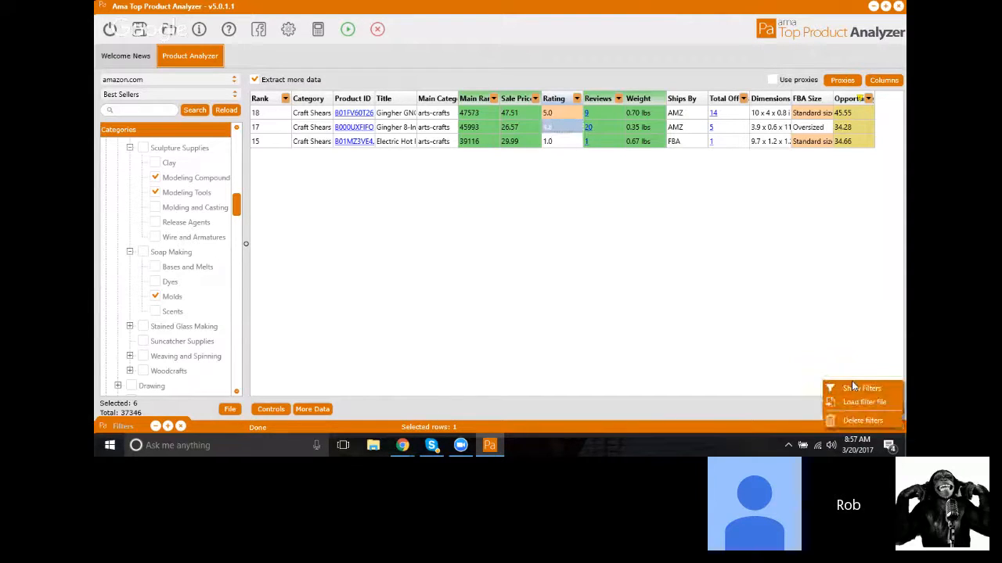
click(851, 386)
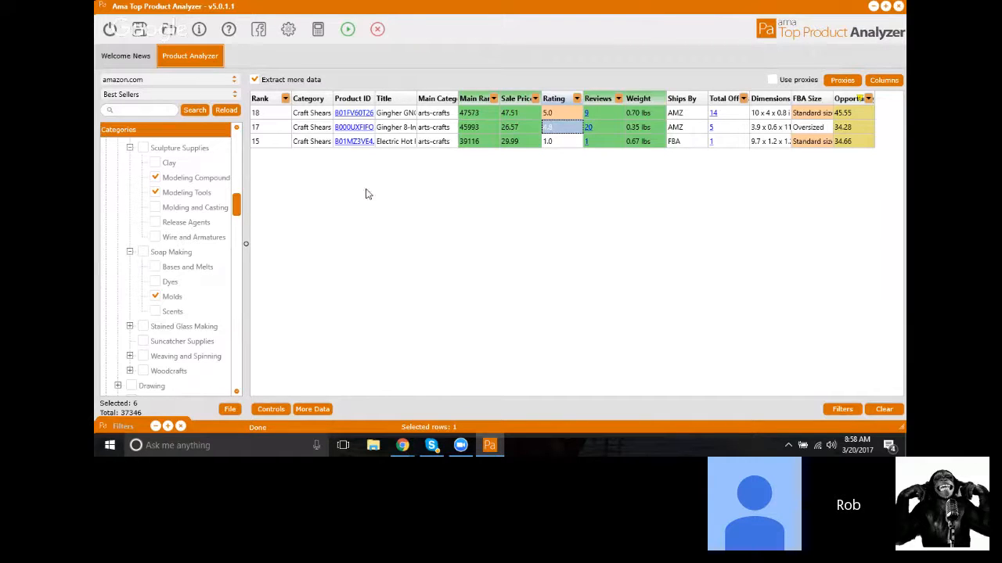
Open the Amazon page of the rank 18 Gingher scissors and examine its price, offers and images.
click(353, 115)
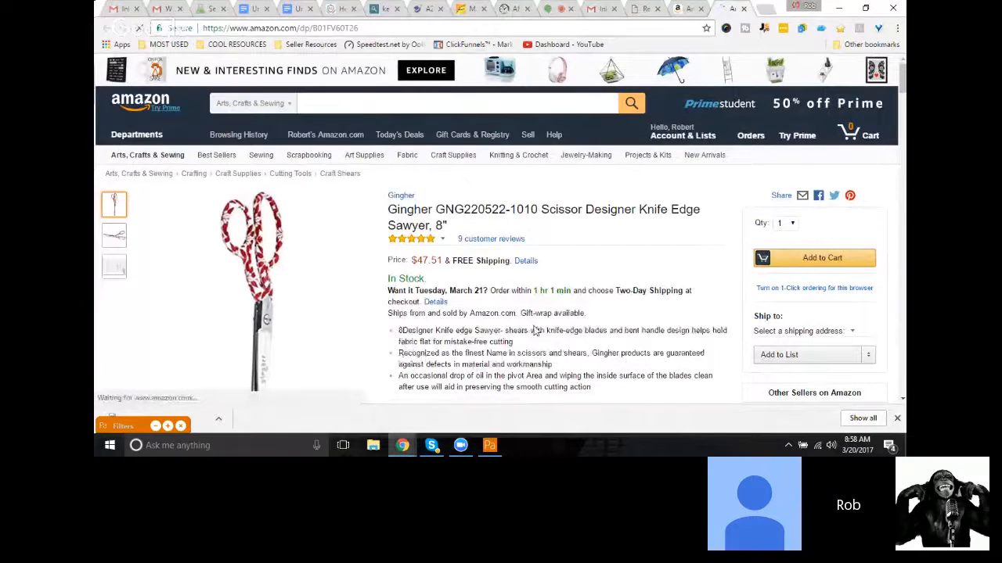
scroll(534, 331, down, 2)
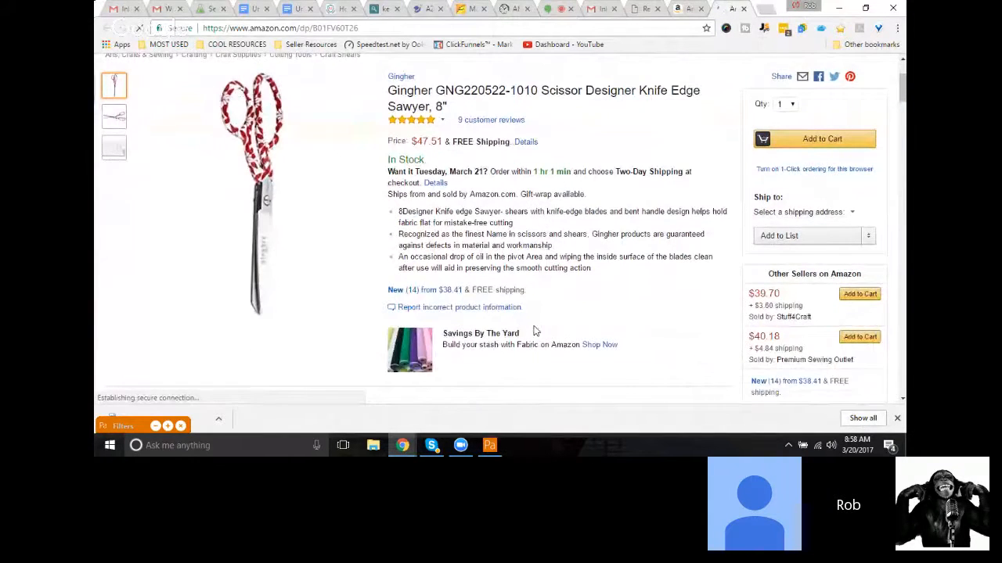
scroll(534, 331, down, 2)
scroll(534, 331, up, 4)
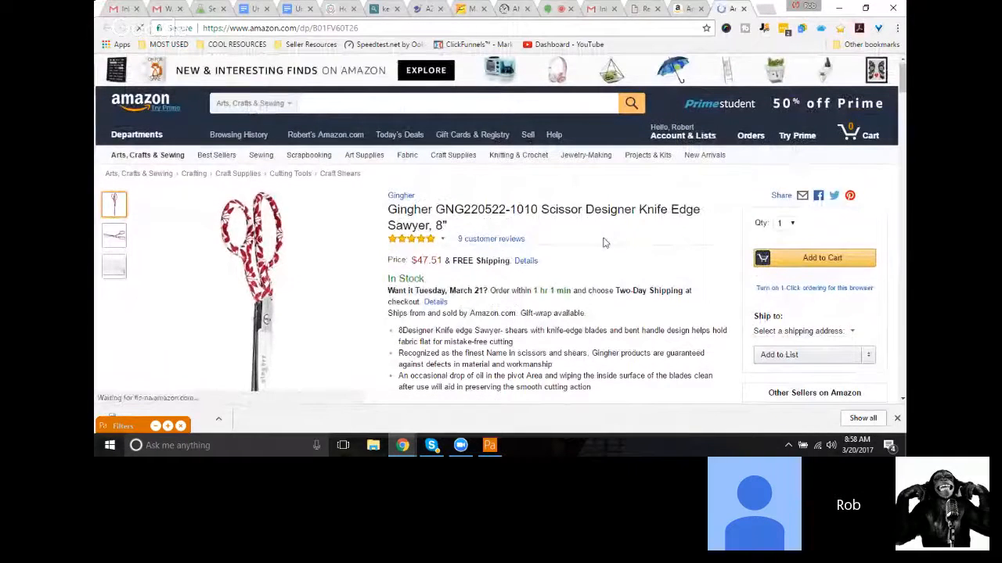
scroll(602, 242, down, 5)
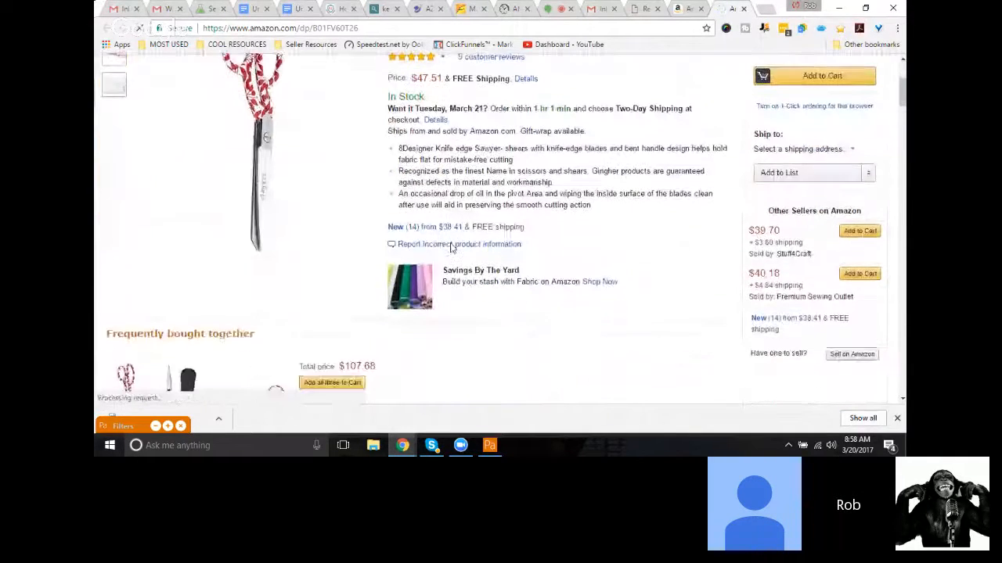
scroll(450, 247, up, 4)
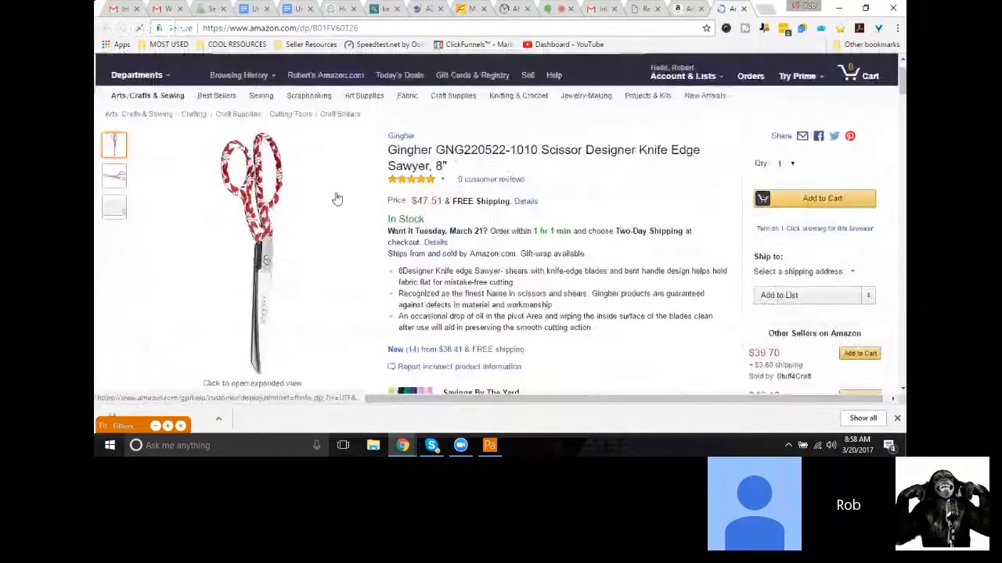
mouse_move(239, 227)
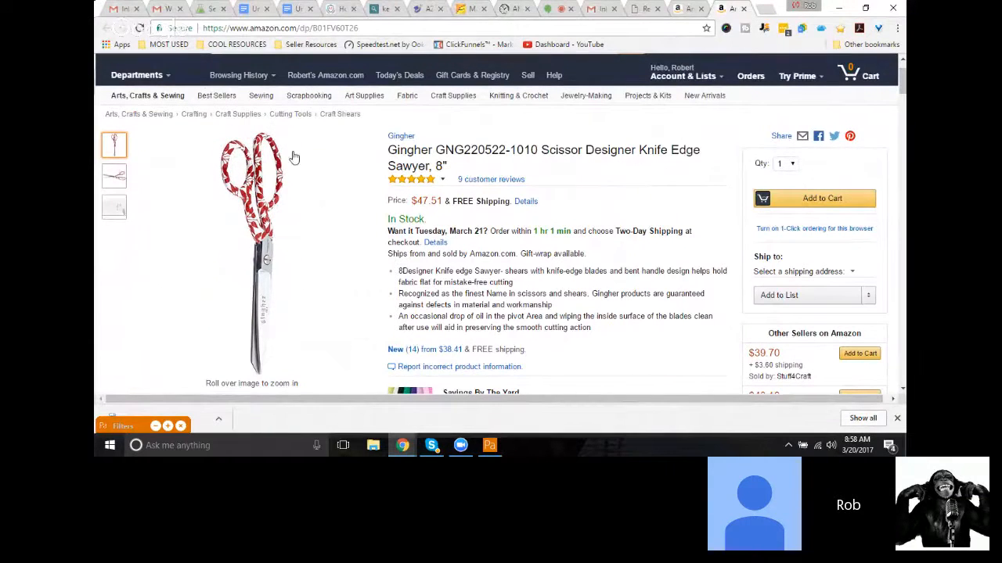
scroll(308, 170, up, 2)
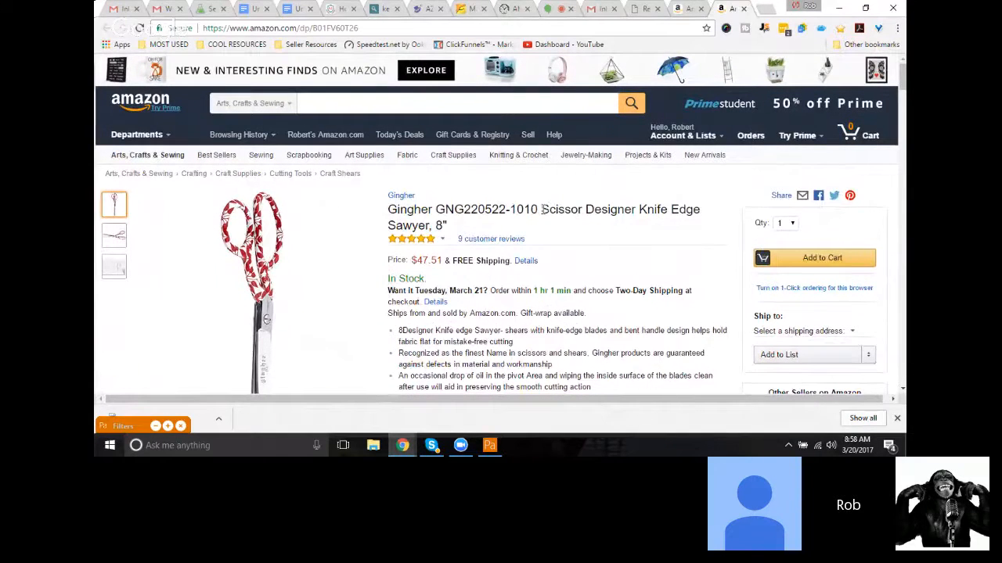
Copy "Scissor Designer Knife Edge" from the product title and search Amazon's Arts, Crafts & Sewing department for it.
drag(540, 209, 702, 211)
key(ctrl+c)
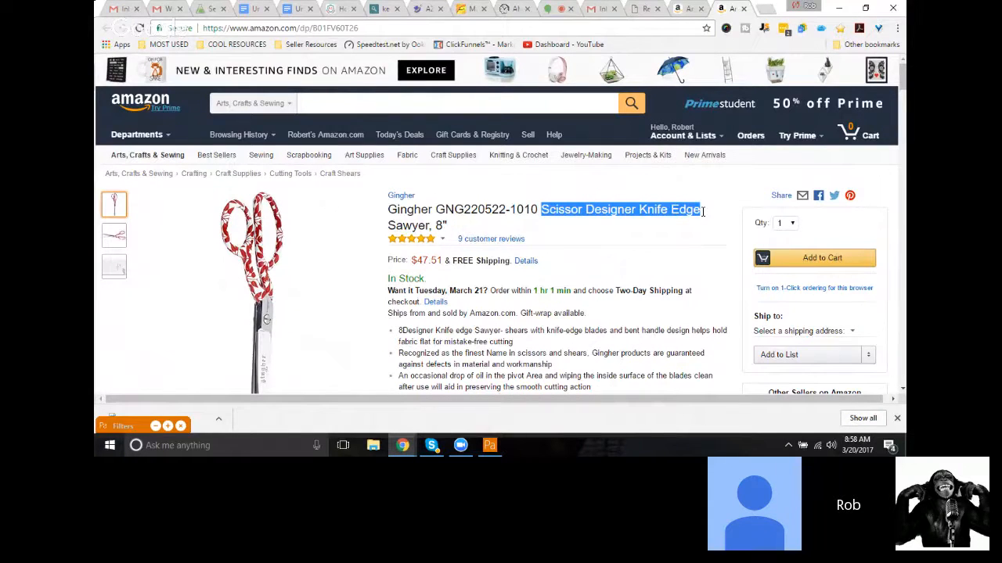
click(319, 98)
key(ctrl+v)
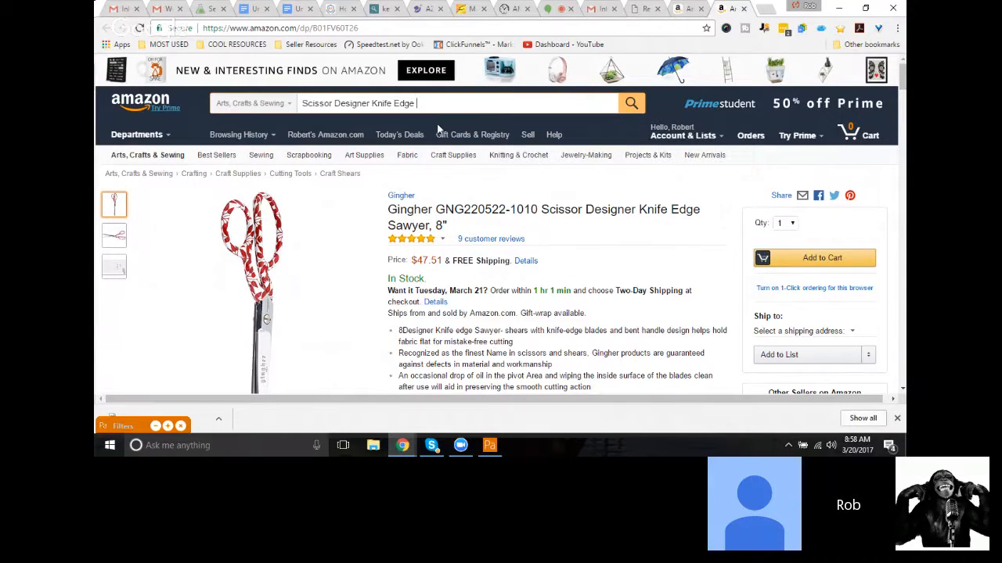
click(489, 445)
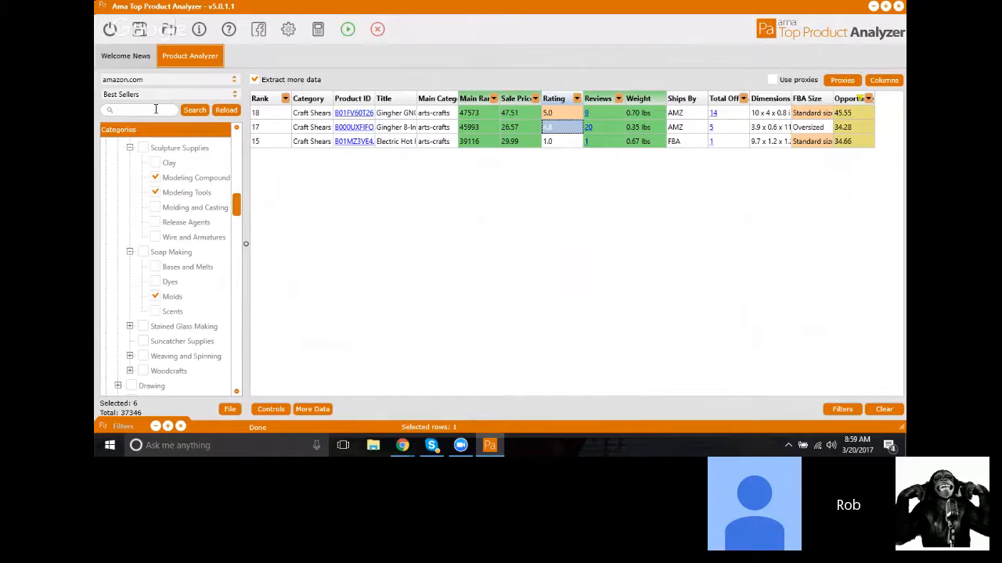
click(872, 6)
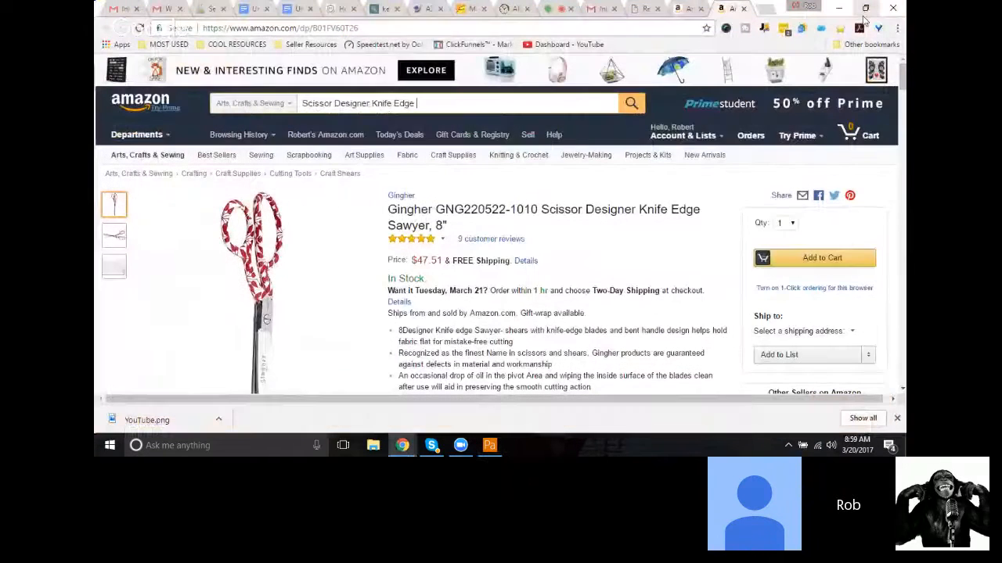
click(630, 105)
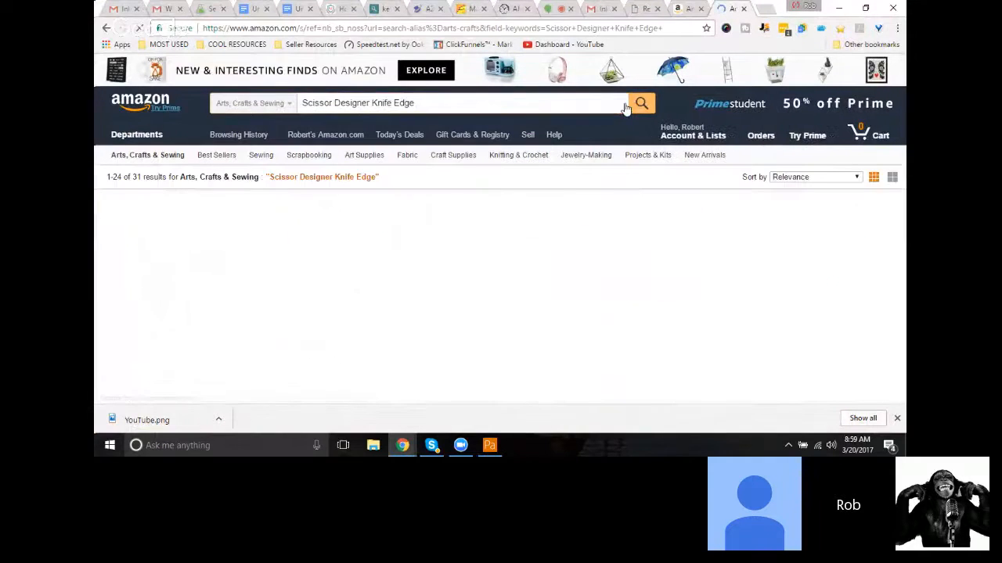
Examine the competing scissors on the first page of Amazon results, including their prices and reviews.
scroll(516, 264, down, 10)
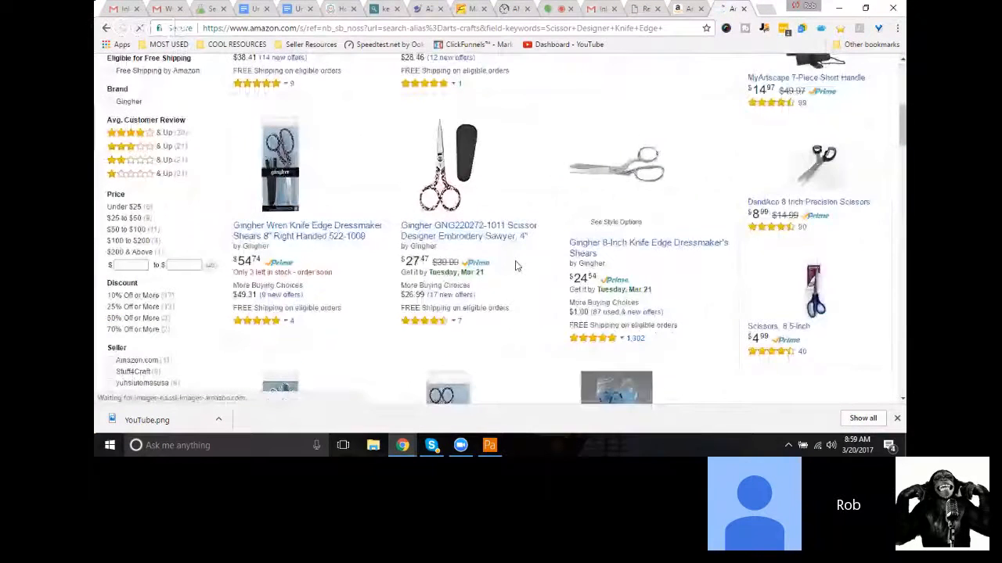
scroll(519, 261, down, 3)
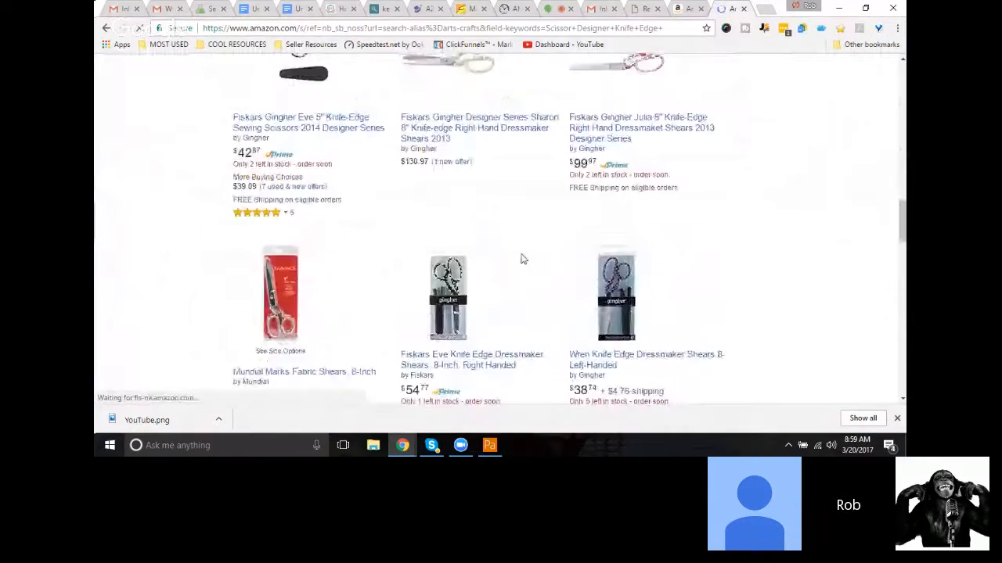
scroll(525, 255, down, 3)
scroll(526, 251, down, 8)
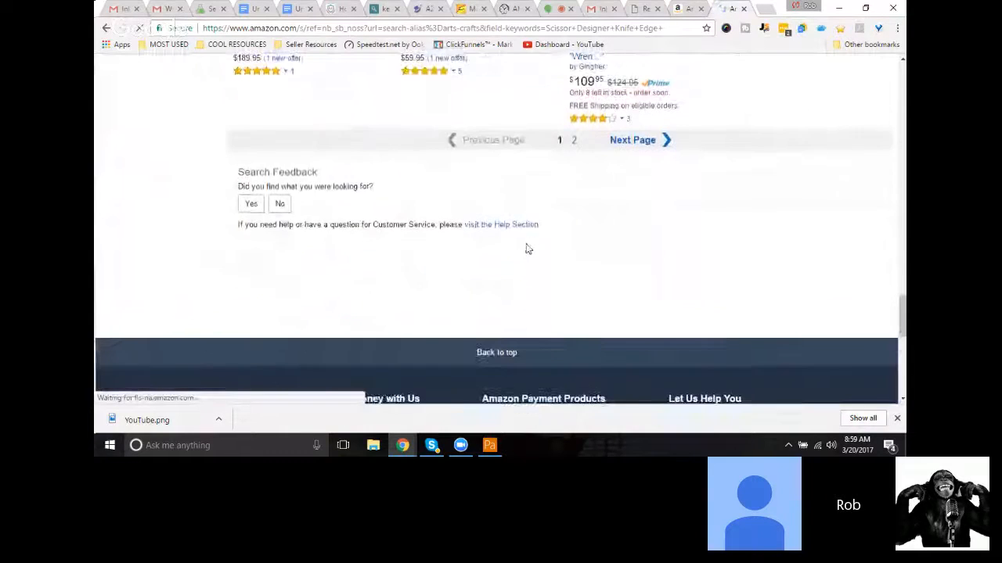
scroll(615, 164, up, 10)
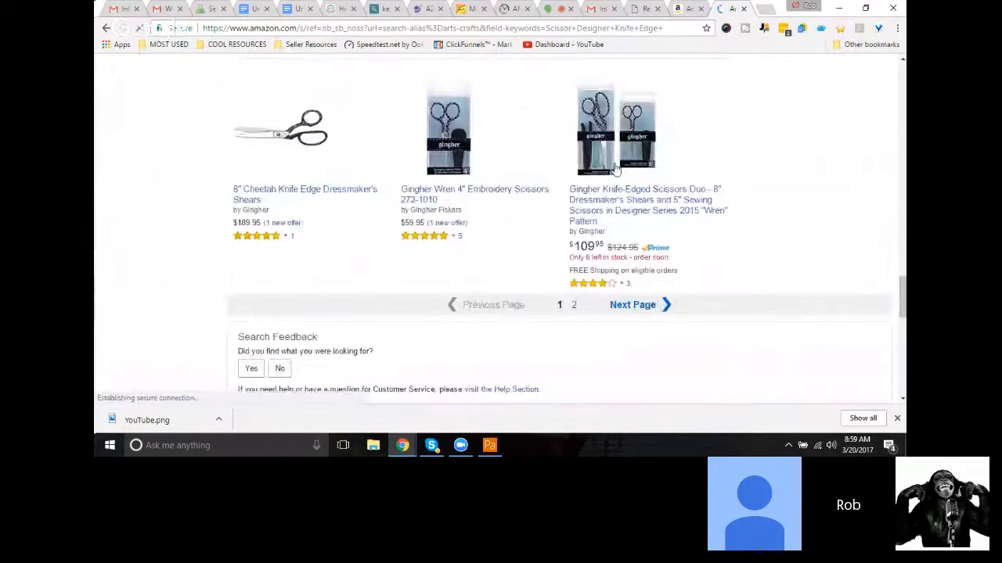
scroll(615, 166, up, 8)
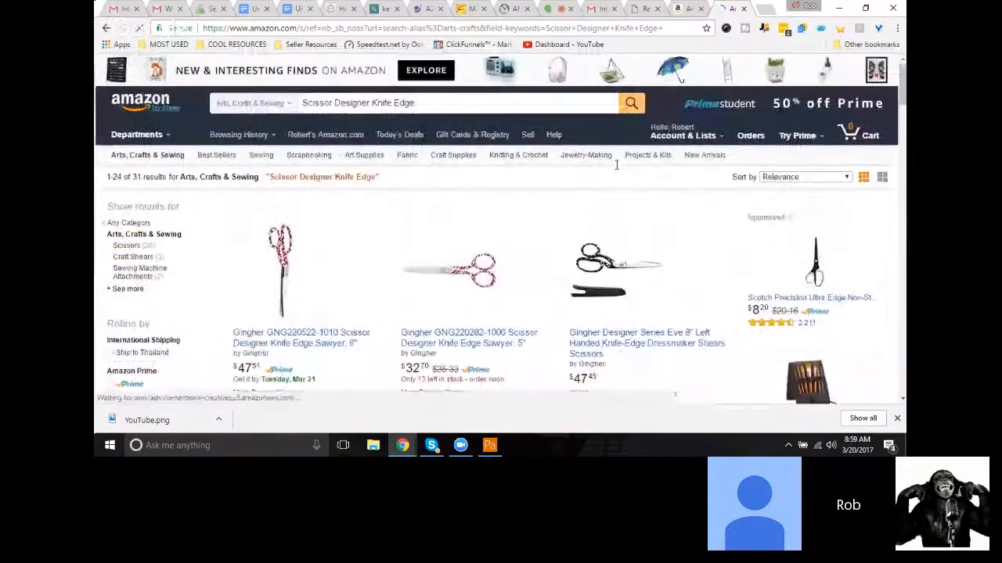
Shorten the Amazon search phrase to "Scissor" and run the search again.
click(369, 106)
key(BackSpace)
key(BackSpace)
key(BackSpace)
key(BackSpace)
key(BackSpace)
key(BackSpace)
key(BackSpace)
key(BackSpace)
key(BackSpace)
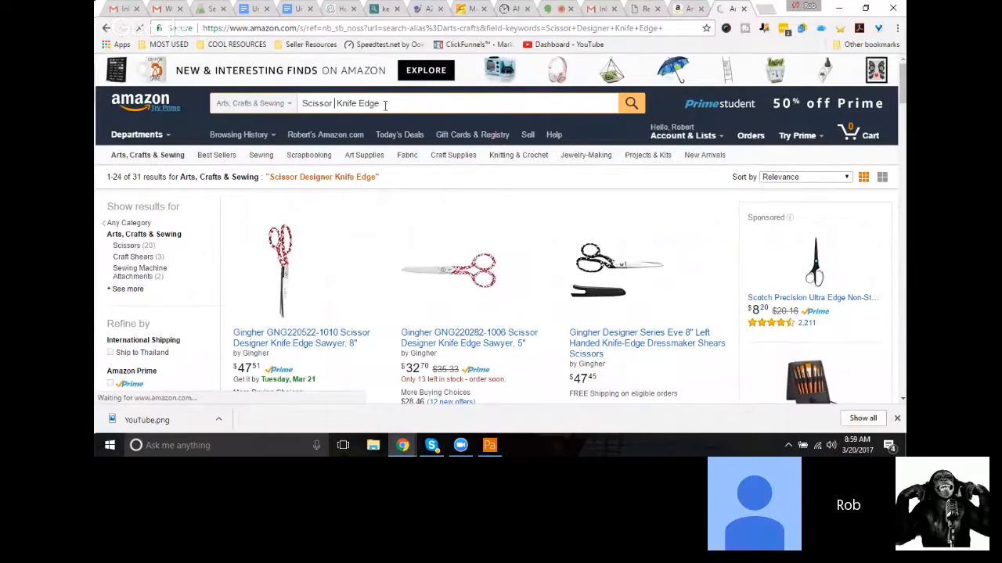
key(BackSpace)
key(BackSpace)
key(BackSpace)
key(BackSpace)
key(BackSpace)
key(BackSpace)
key(BackSpace)
key(BackSpace)
key(BackSpace)
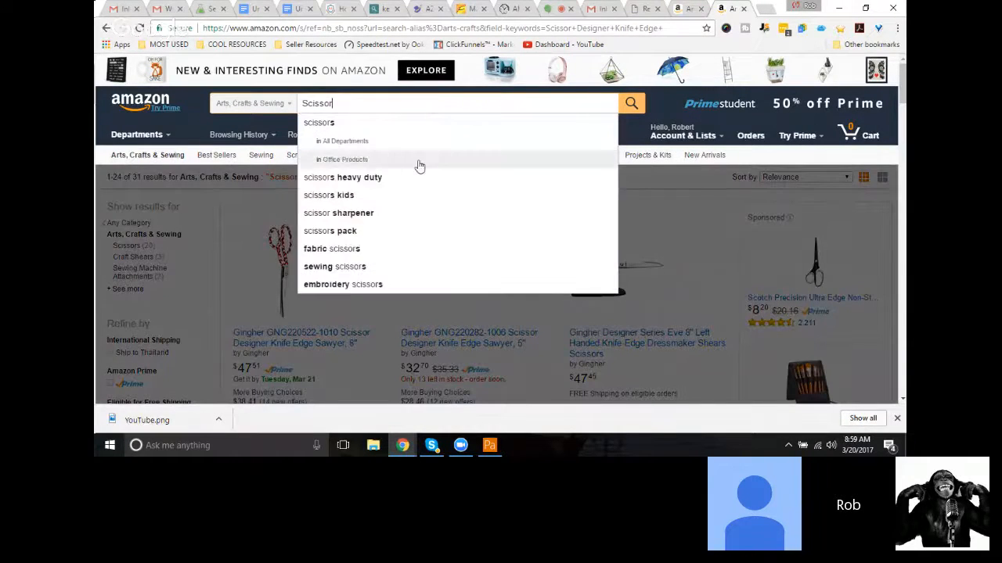
click(629, 107)
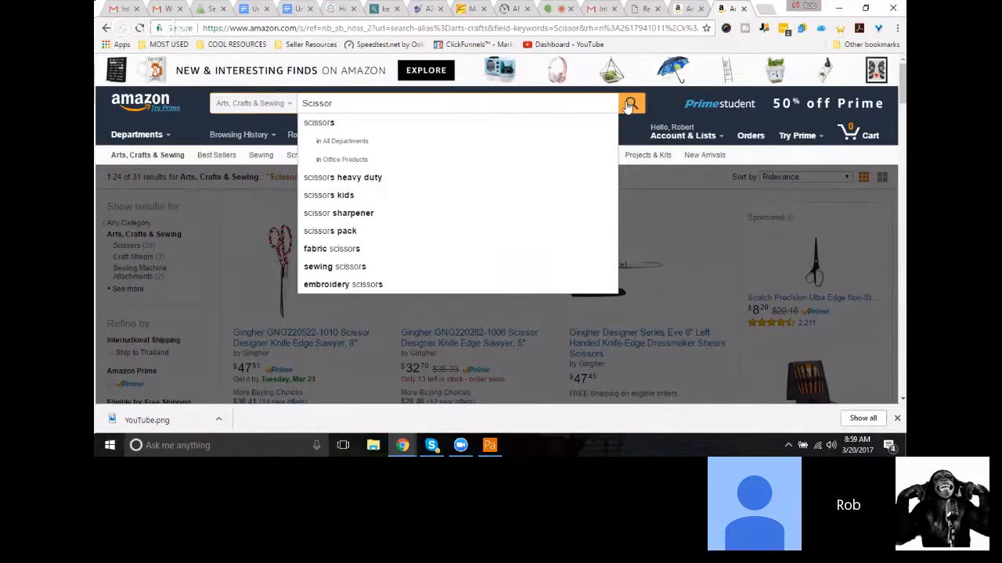
Examine the broader scissor results down to the page navigation for prices, review counts and sponsored products.
scroll(547, 255, down, 1)
scroll(547, 256, down, 8)
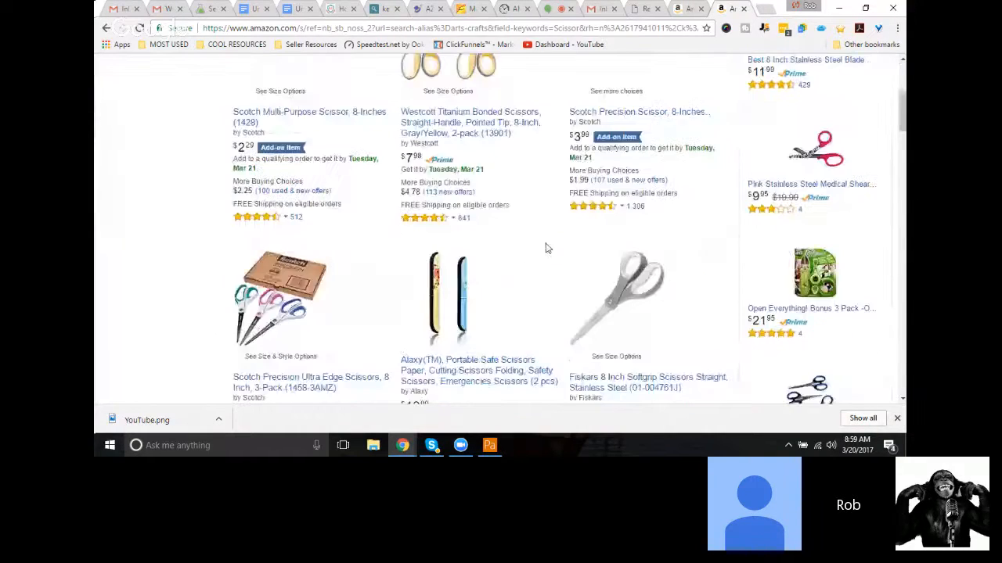
scroll(538, 253, down, 15)
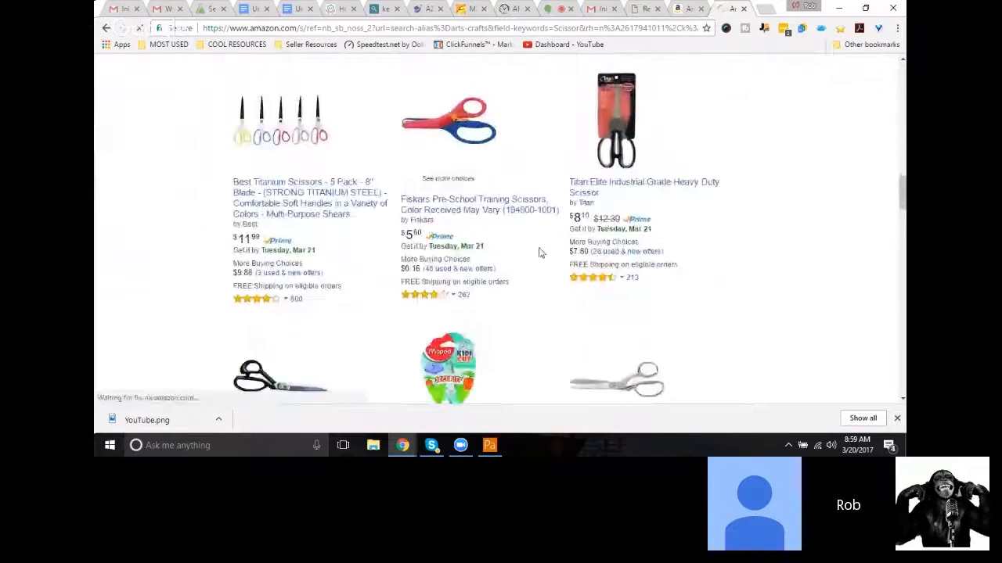
scroll(539, 253, down, 12)
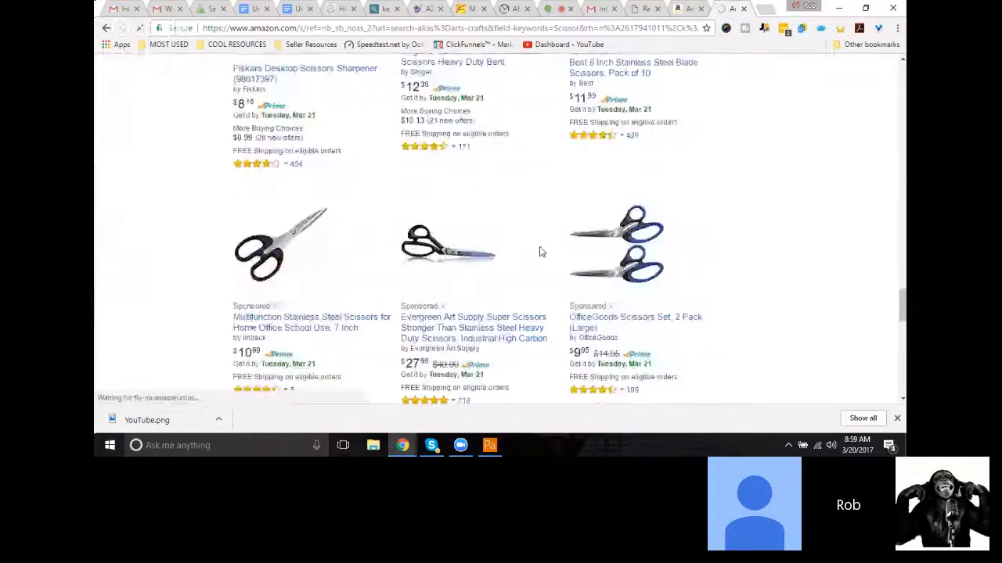
scroll(539, 252, up, 2)
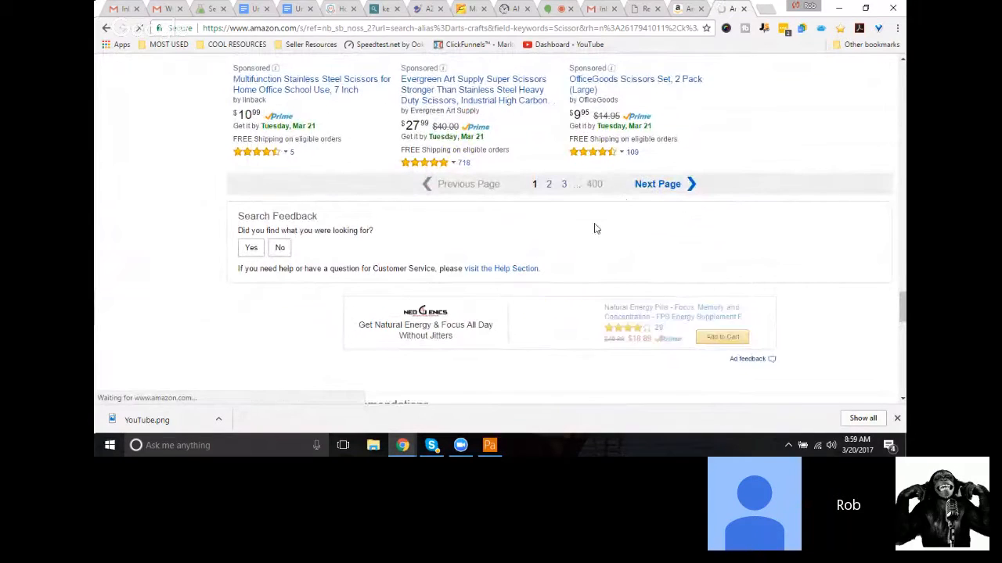
scroll(613, 217, up, 2)
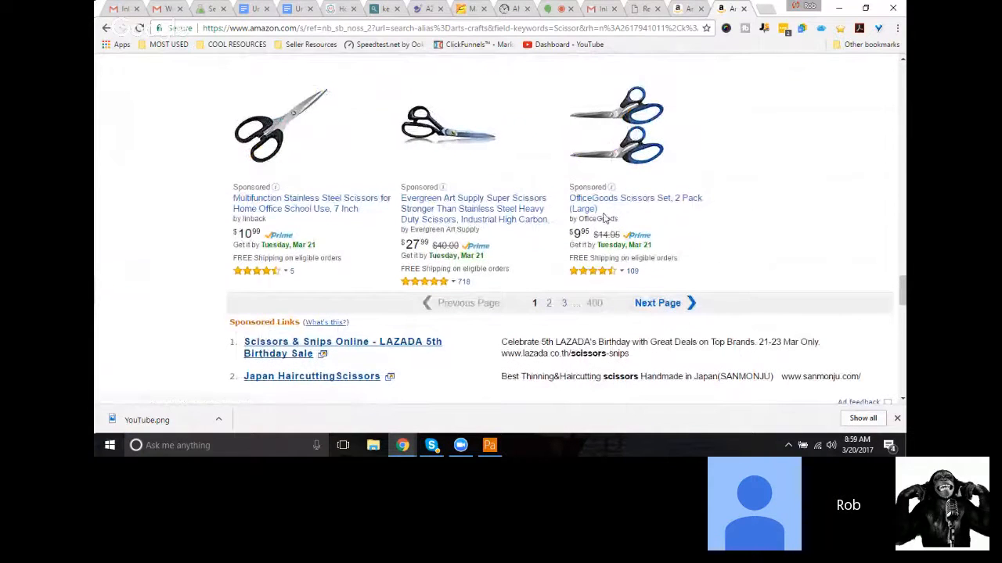
scroll(617, 223, down, 1)
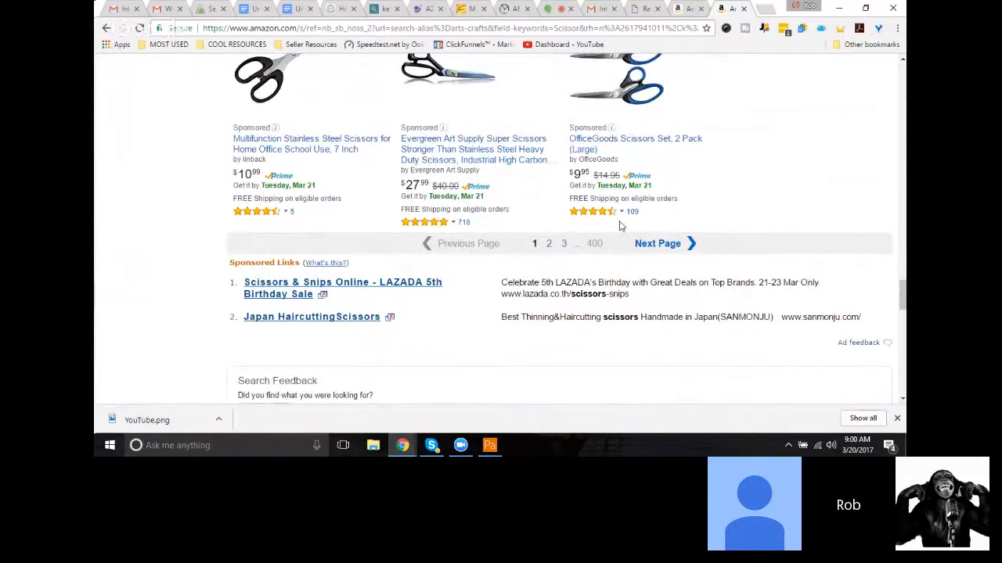
scroll(619, 225, up, 3)
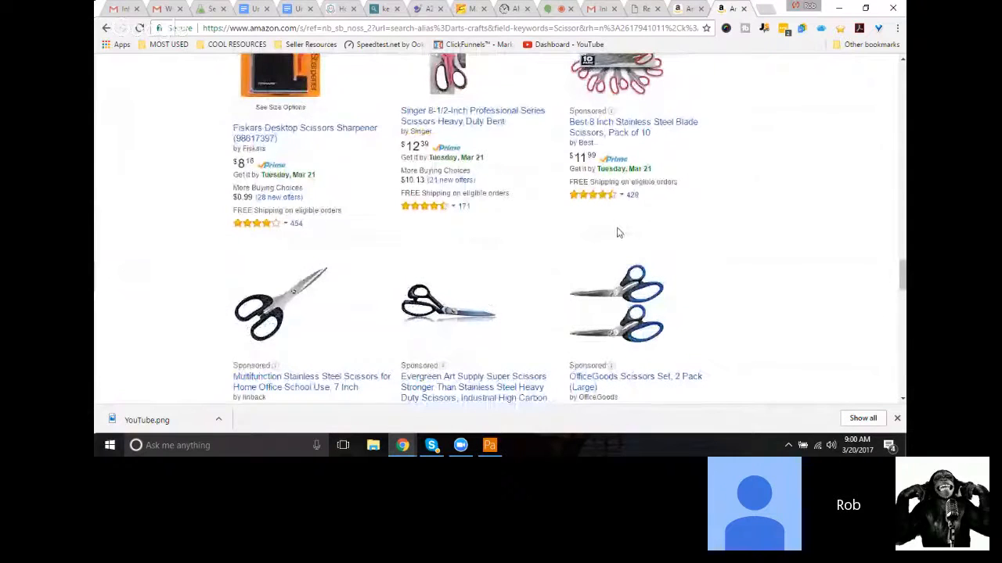
Switch to Ama Top Product Analyzer, reapply the six filters, close the filter settings and maximize the main window.
click(490, 443)
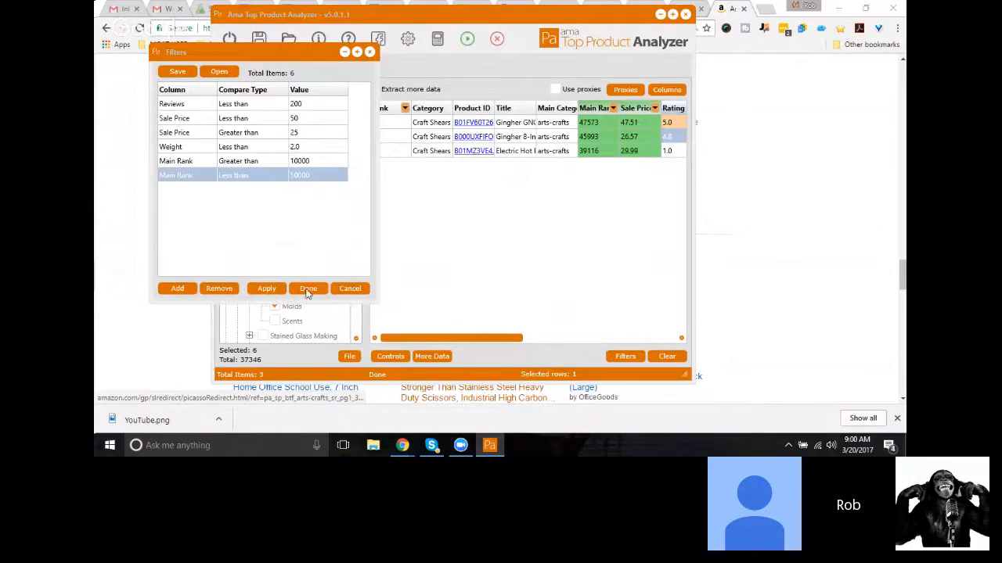
click(265, 288)
click(371, 52)
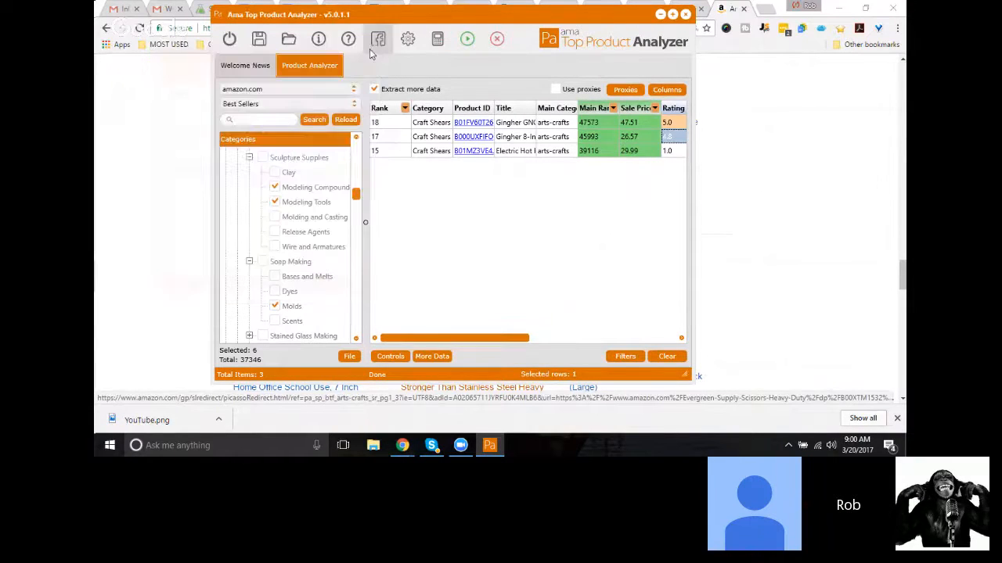
click(672, 15)
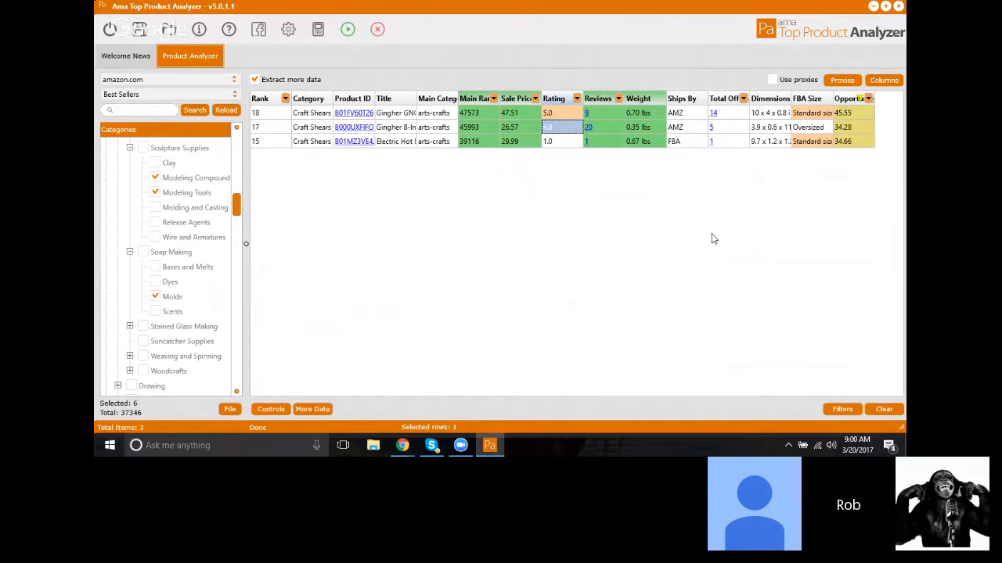
View the available product list types, then reopen the filter settings over the results to review them and minimize the window.
click(230, 96)
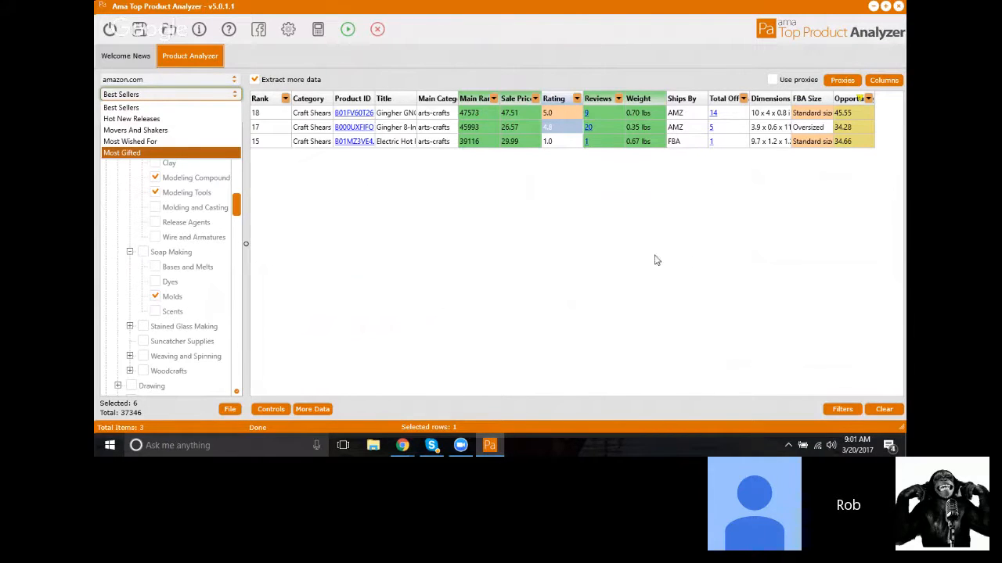
click(837, 407)
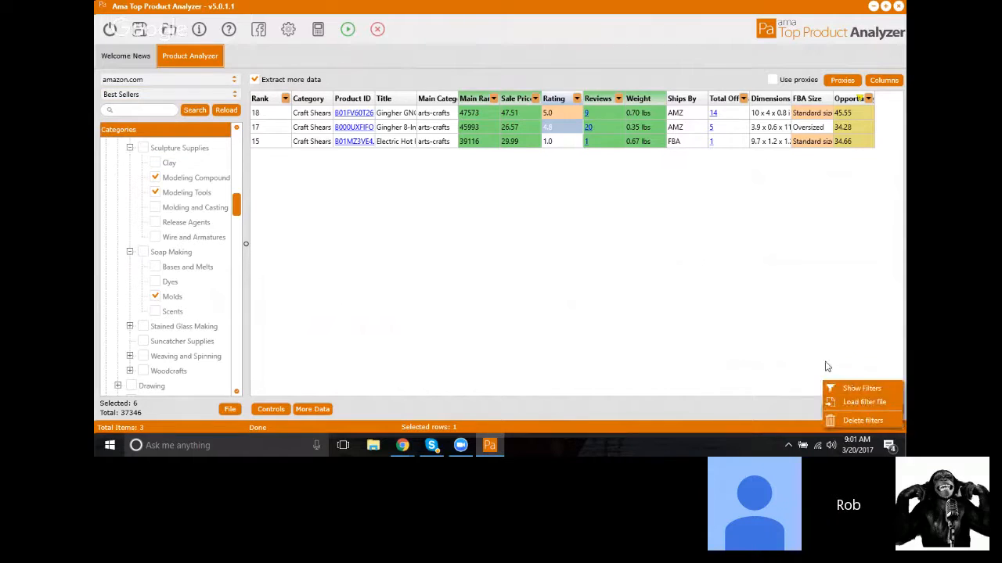
click(853, 389)
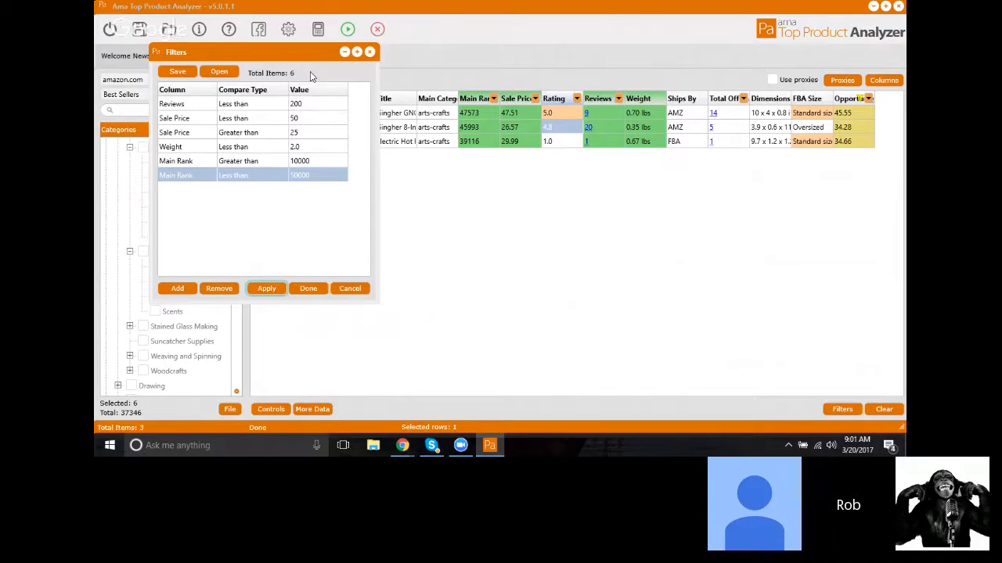
drag(293, 58, 505, 69)
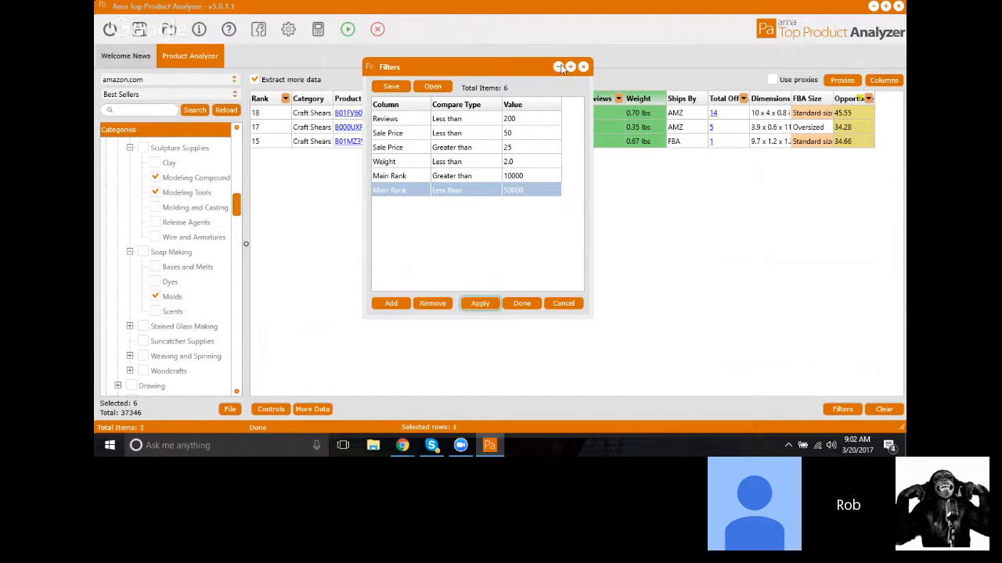
click(558, 67)
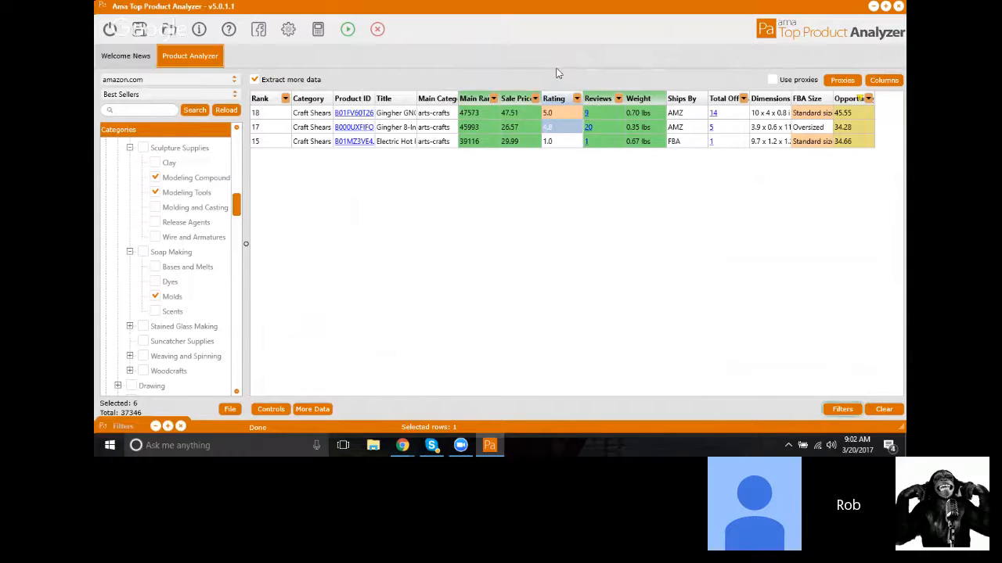